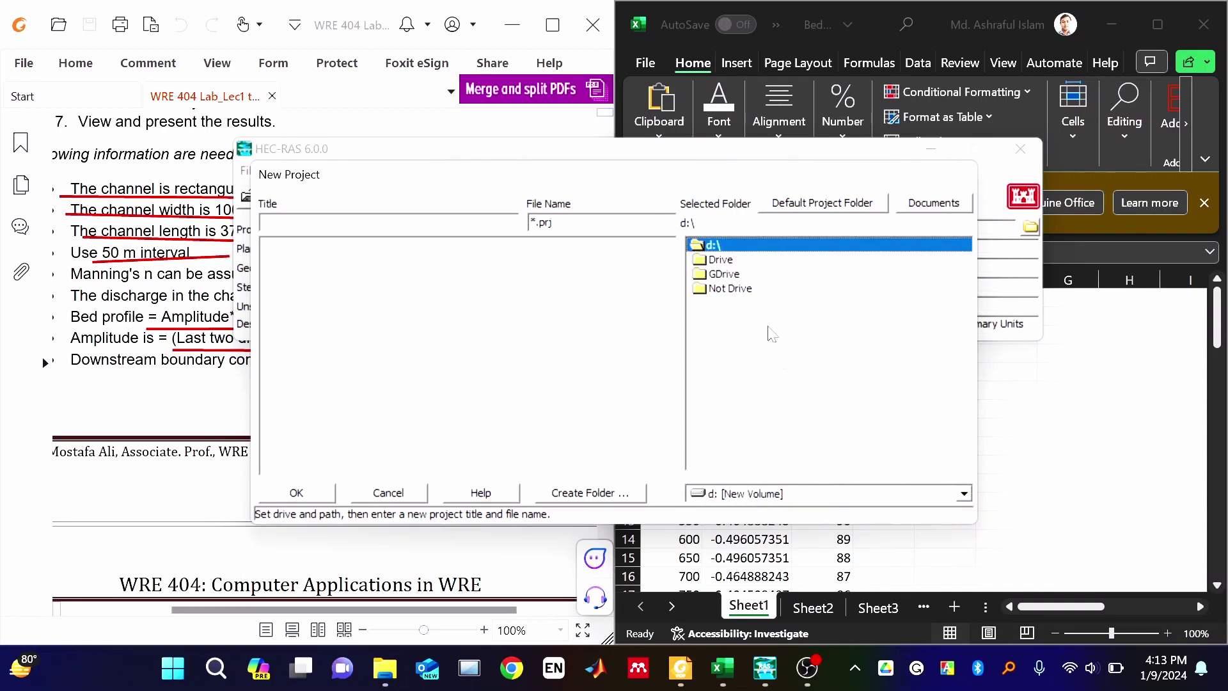
- Set the new project's folder to D:\Drive\CUET\Class\WRE-306 Mathematical Modeling in Water Resources-I\Lab Exerises in HEC-RAS
double_click(731, 260)
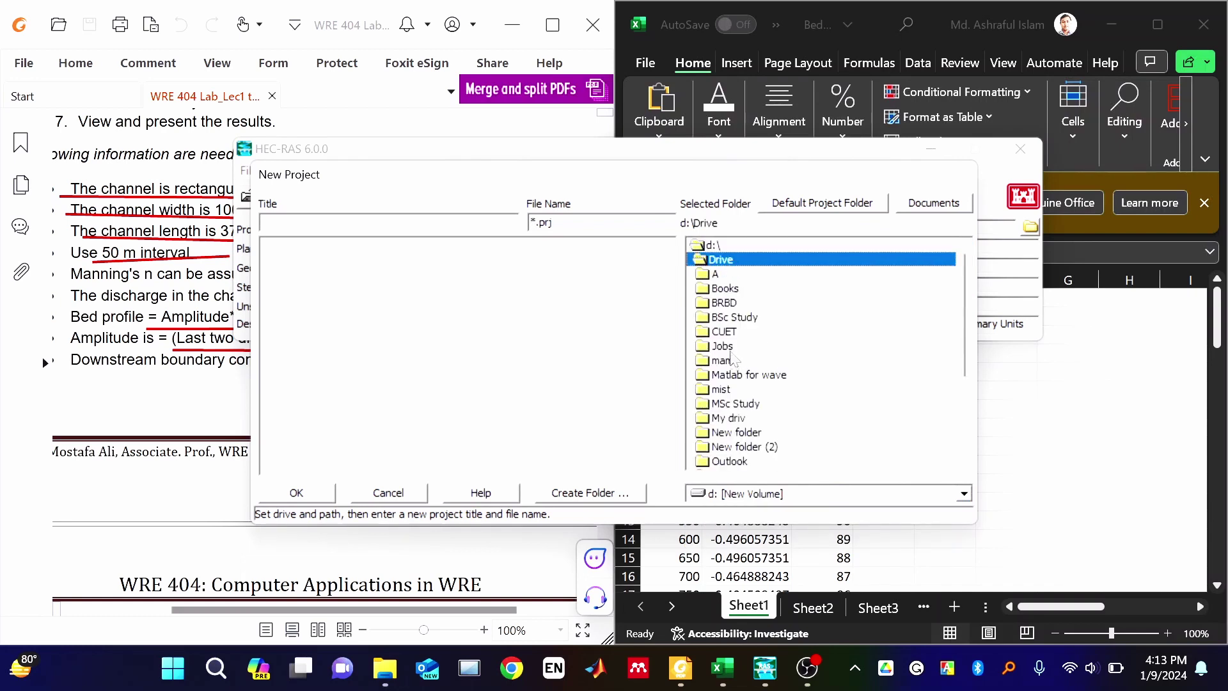
double_click(728, 331)
left_click(744, 347)
double_click(744, 347)
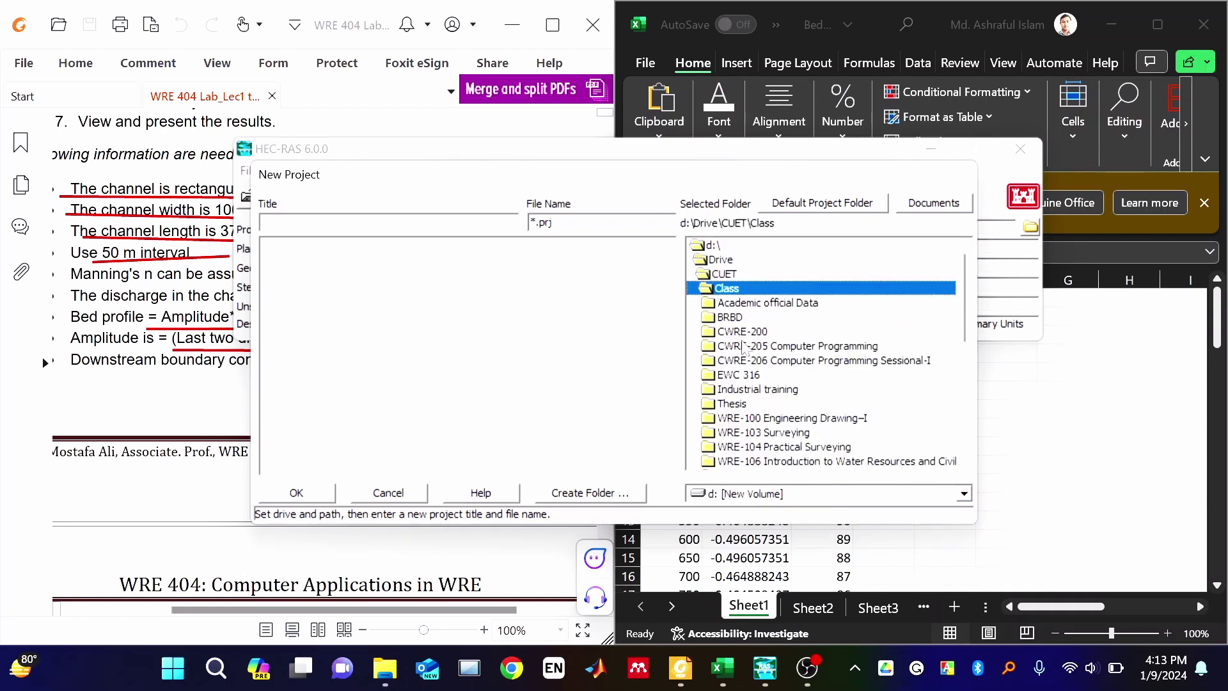
scroll(769, 378, "down", 5)
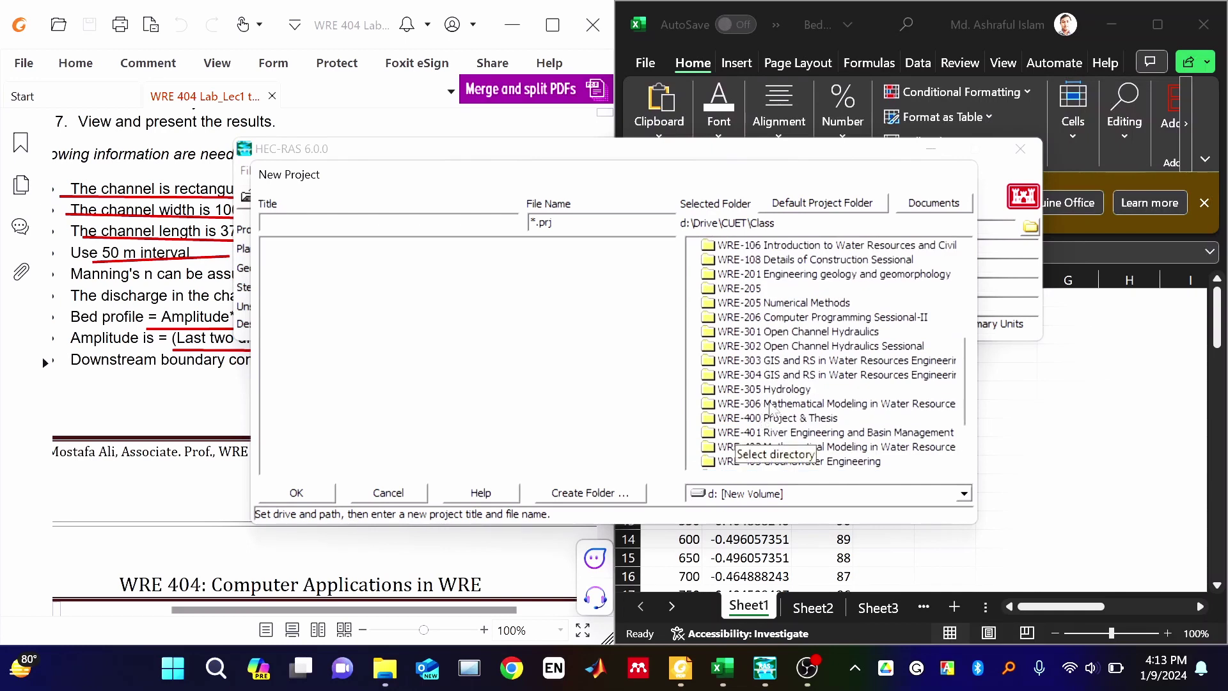
scroll(770, 362, "down", 1)
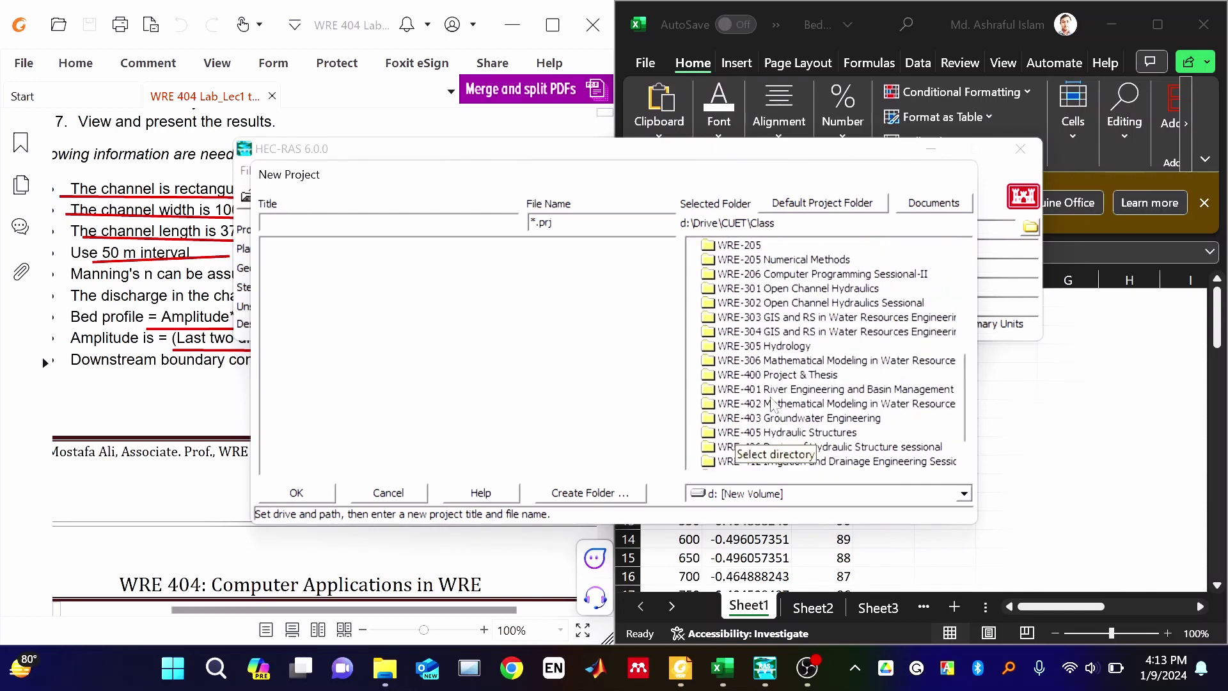
double_click(771, 362)
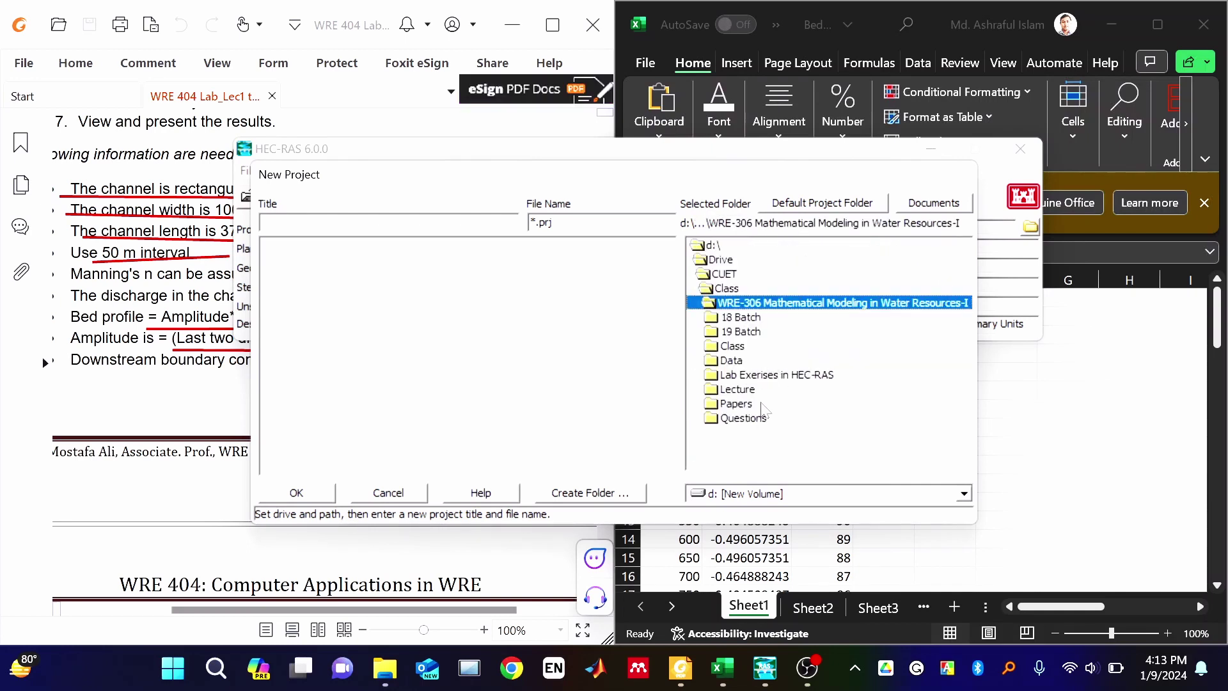
double_click(758, 374)
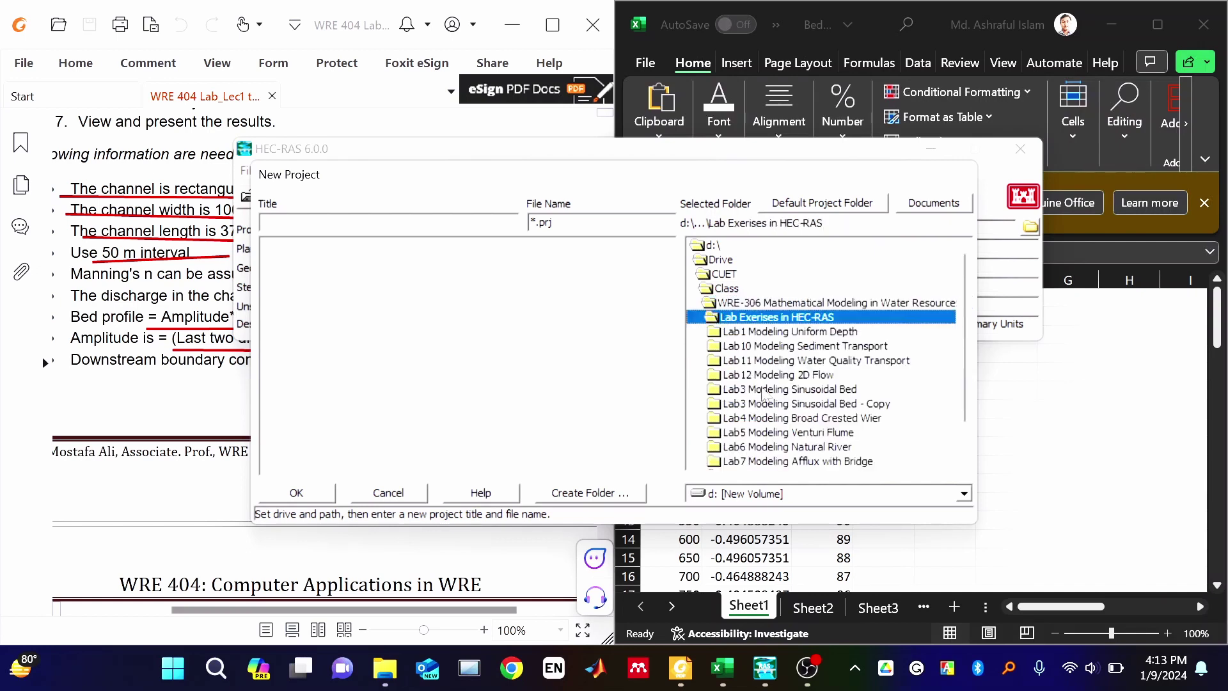
scroll(775, 440, "down", 2)
scroll(775, 440, "up", 1)
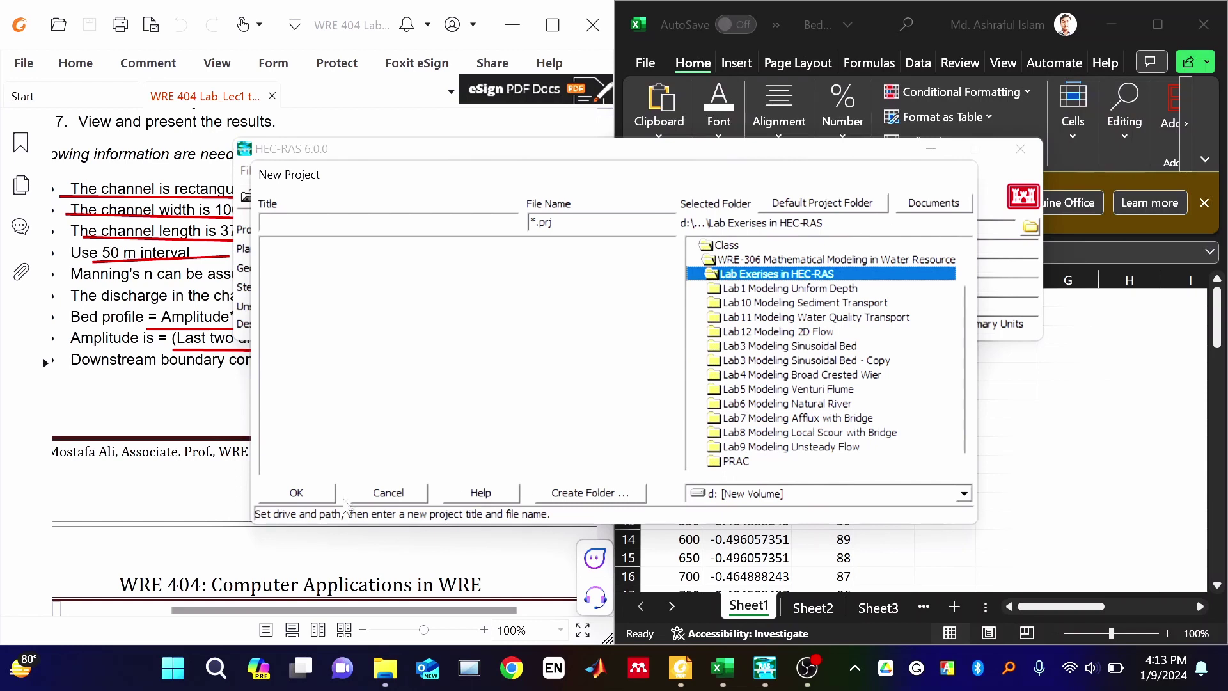
- Title the new project "sinusoidal" and create it in the selected folder
left_click(275, 222)
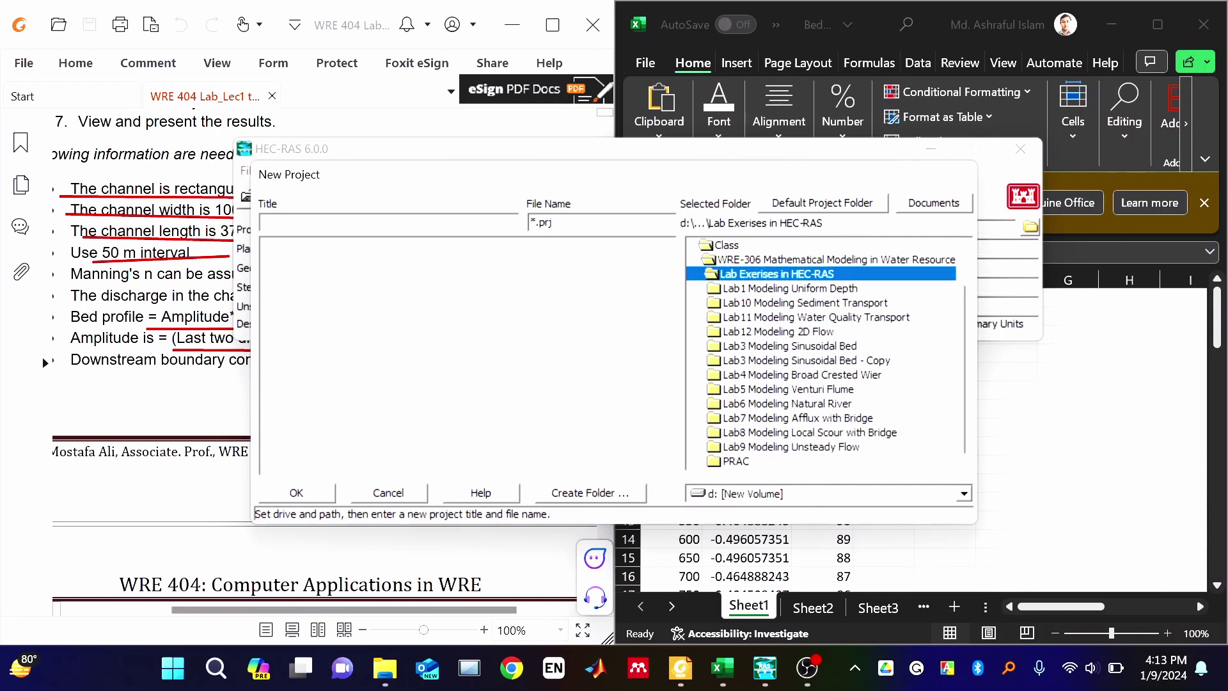
type("sinusoidal")
left_click(302, 493)
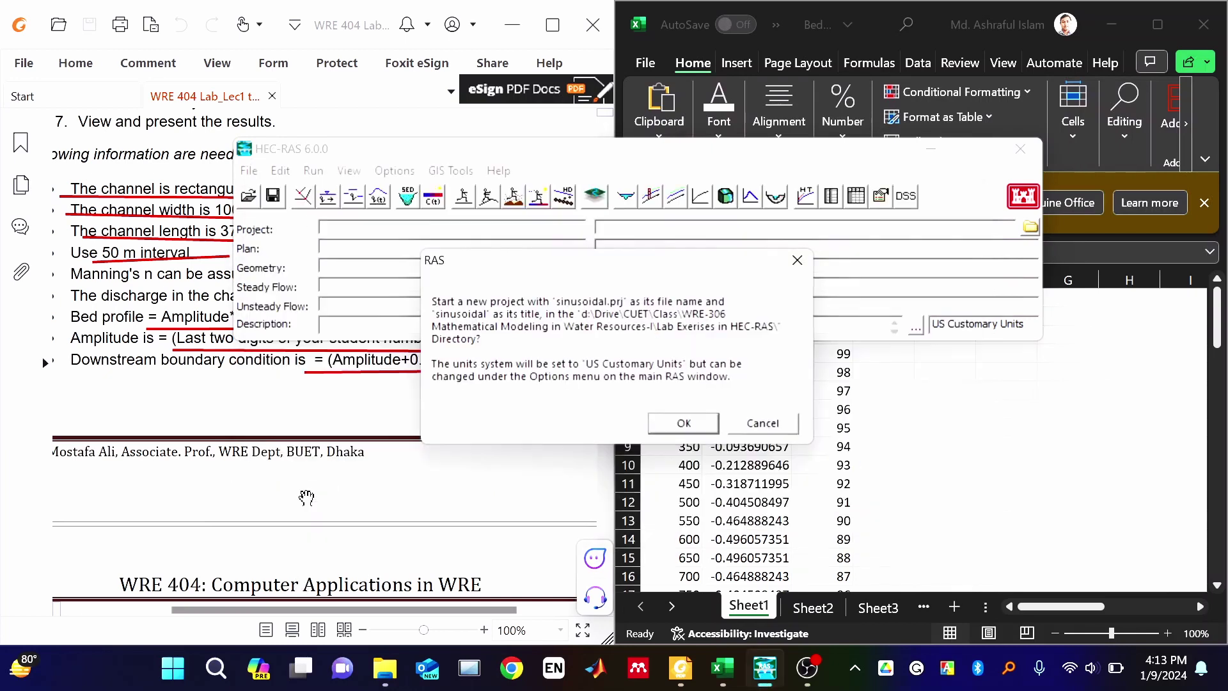
left_click(685, 429)
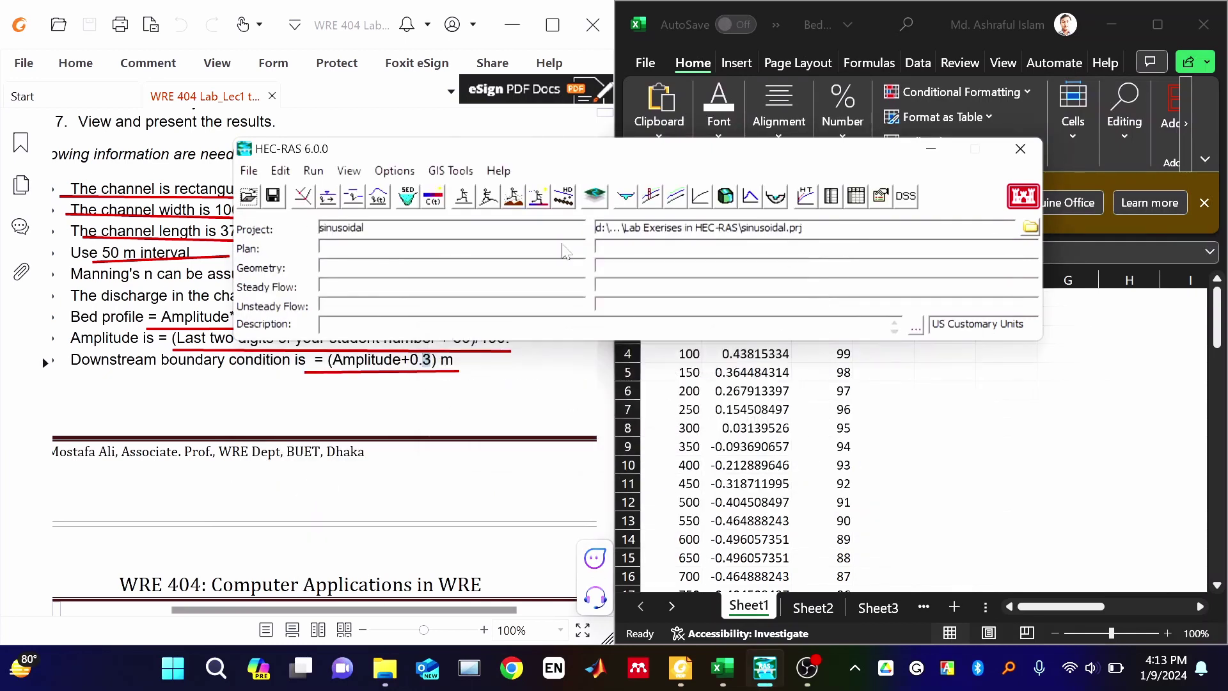
- Set the project's unit system to System International (Metric System) and make it the default for new projects
left_click(413, 171)
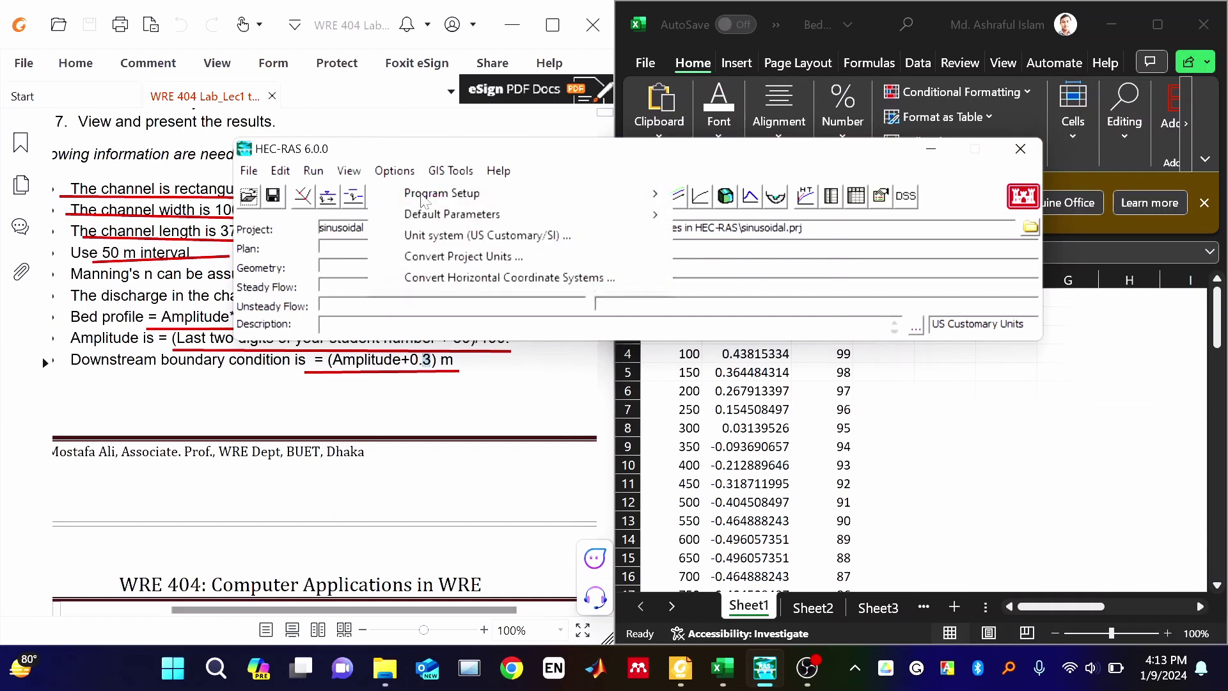
mouse_move(423, 193)
left_click(476, 235)
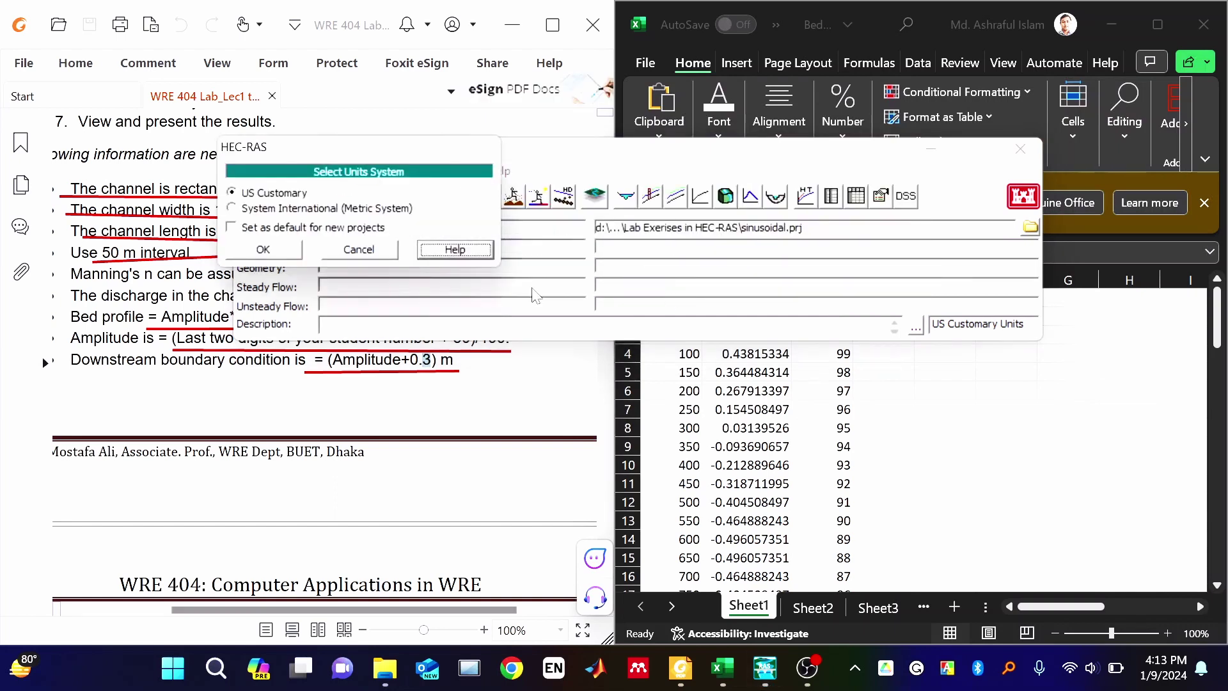
left_click(233, 209)
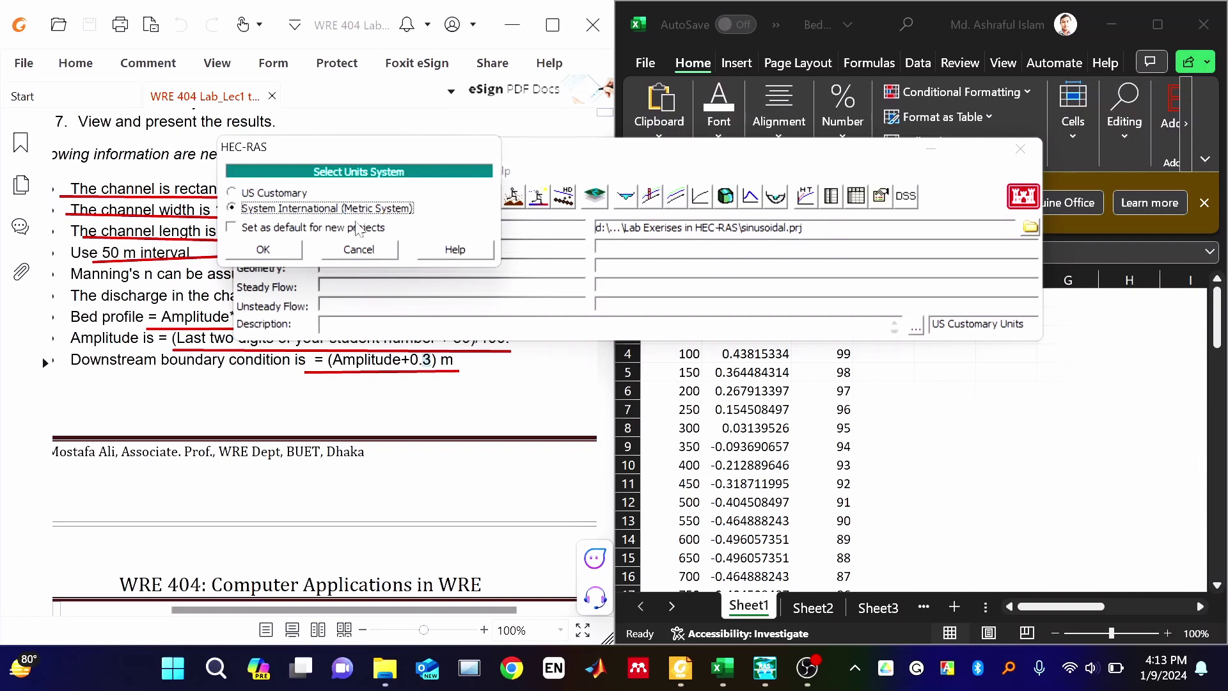
left_click(234, 229)
left_click(263, 250)
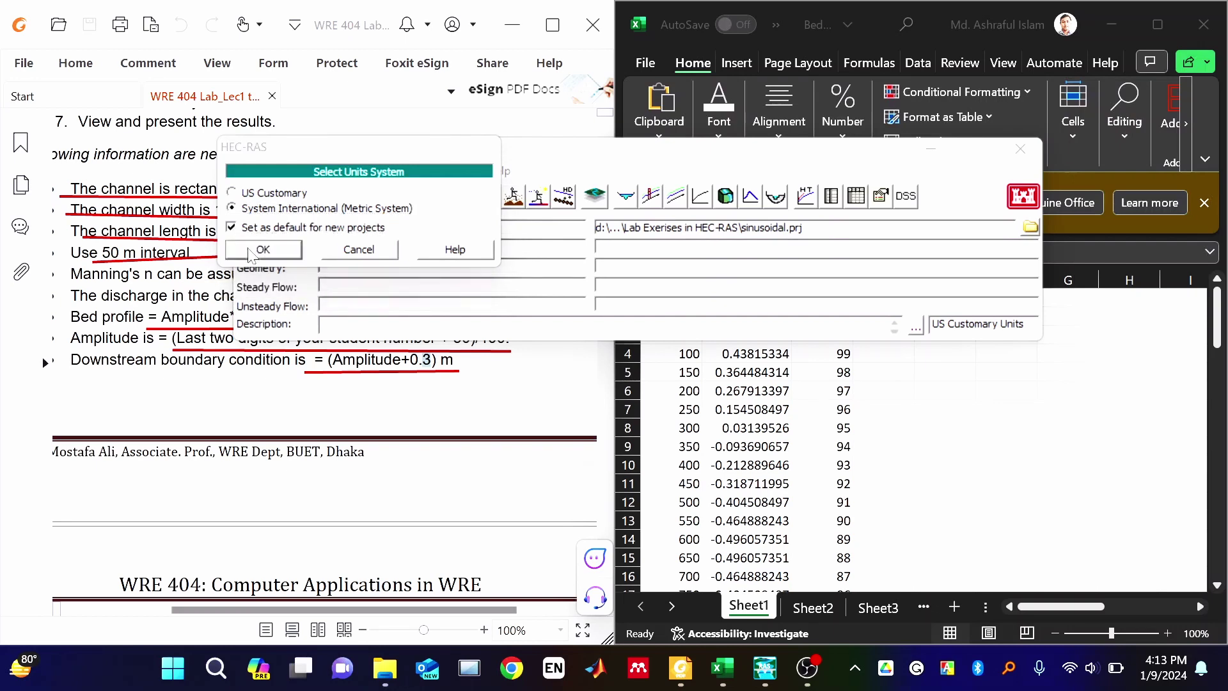
left_click(678, 414)
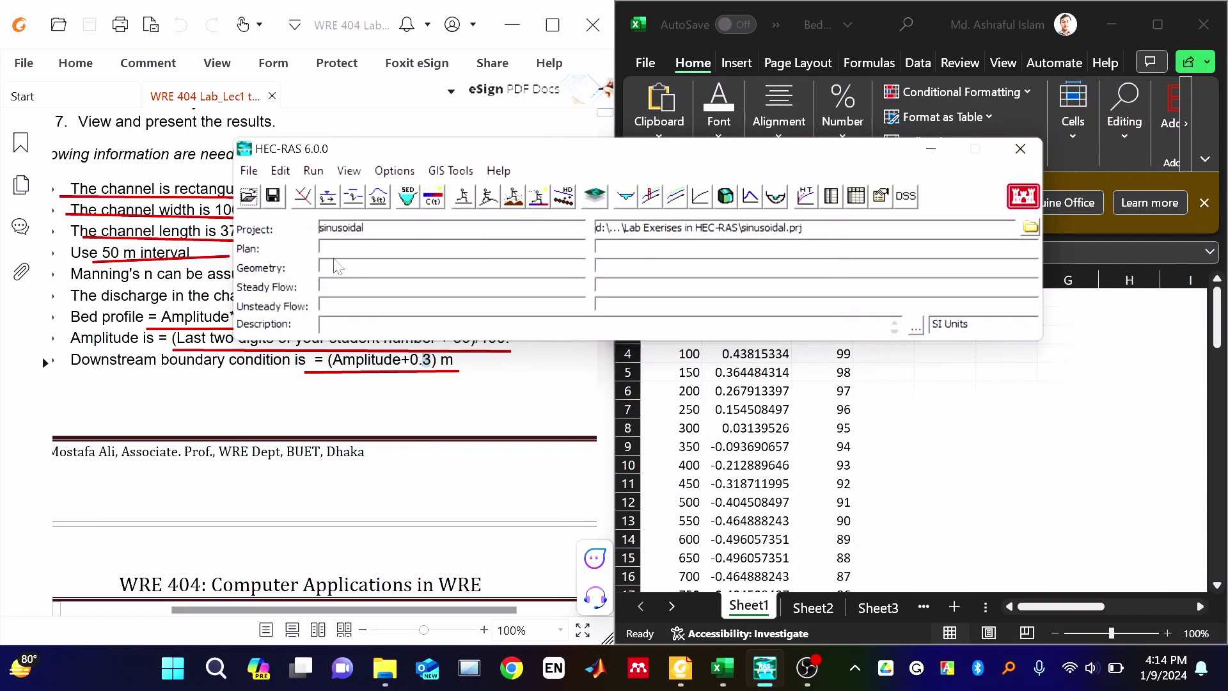
- Draw a straight river reach diagonally down across the geometric schematic, naming the river "river" and the reach "sinusoidal"
left_click(302, 197)
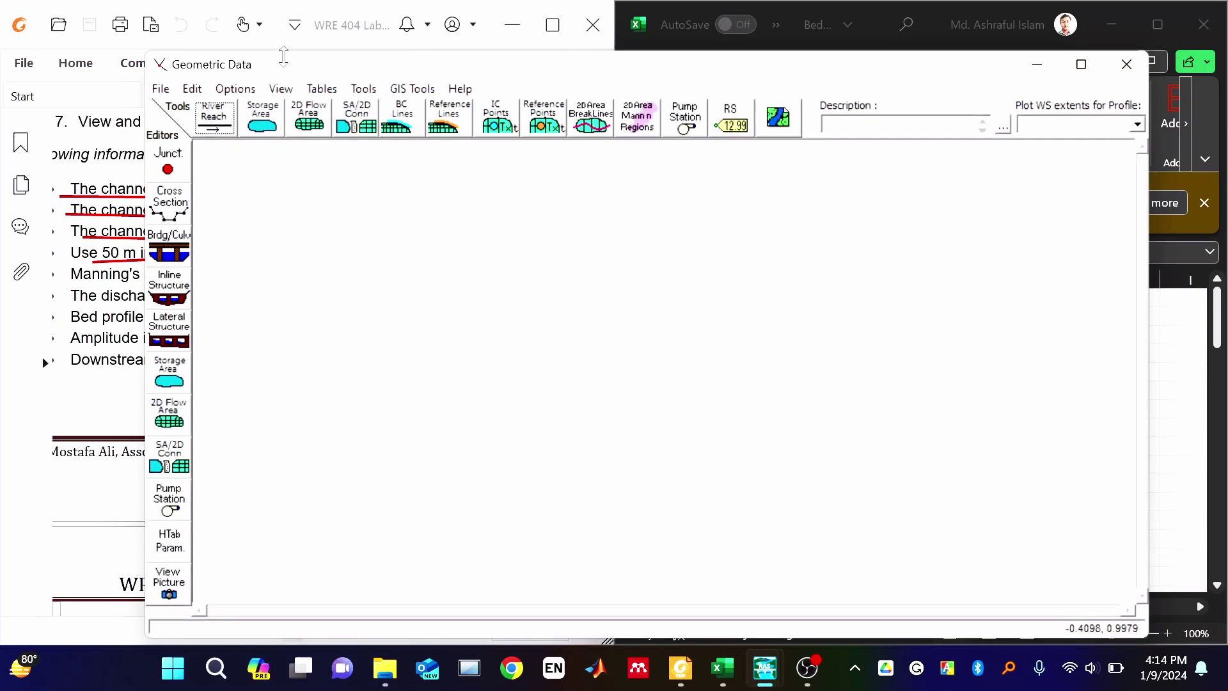
left_click_drag(282, 71, 271, 60)
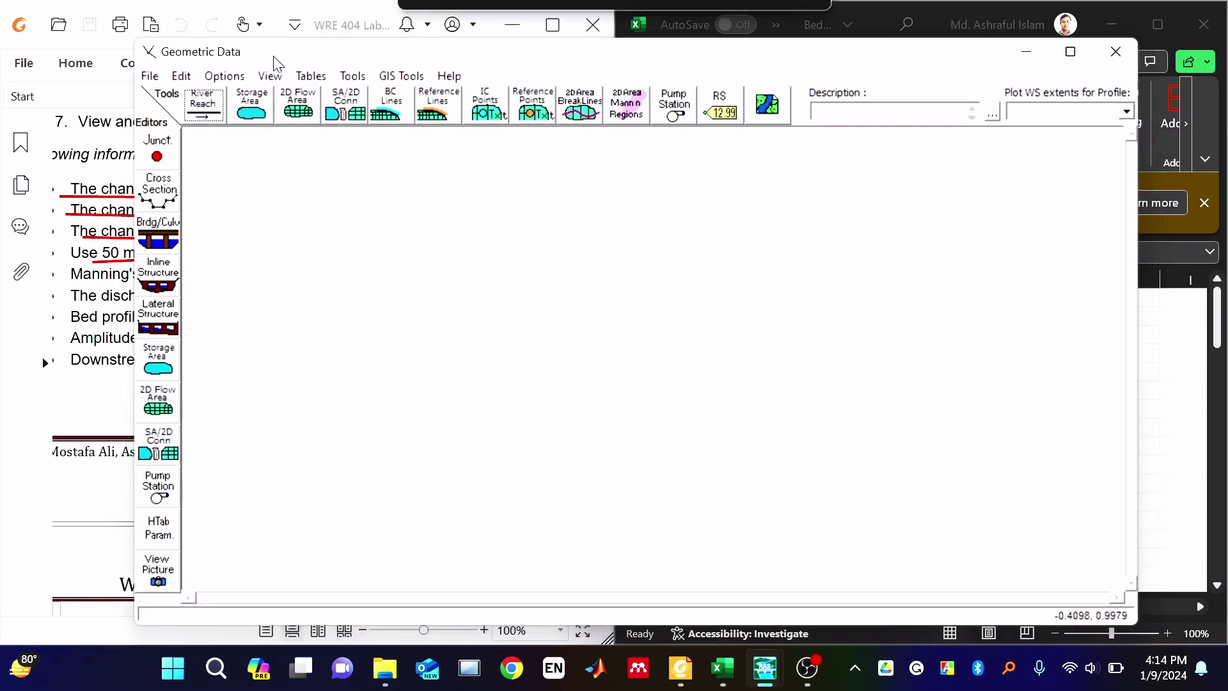
left_click(202, 110)
left_click(274, 200)
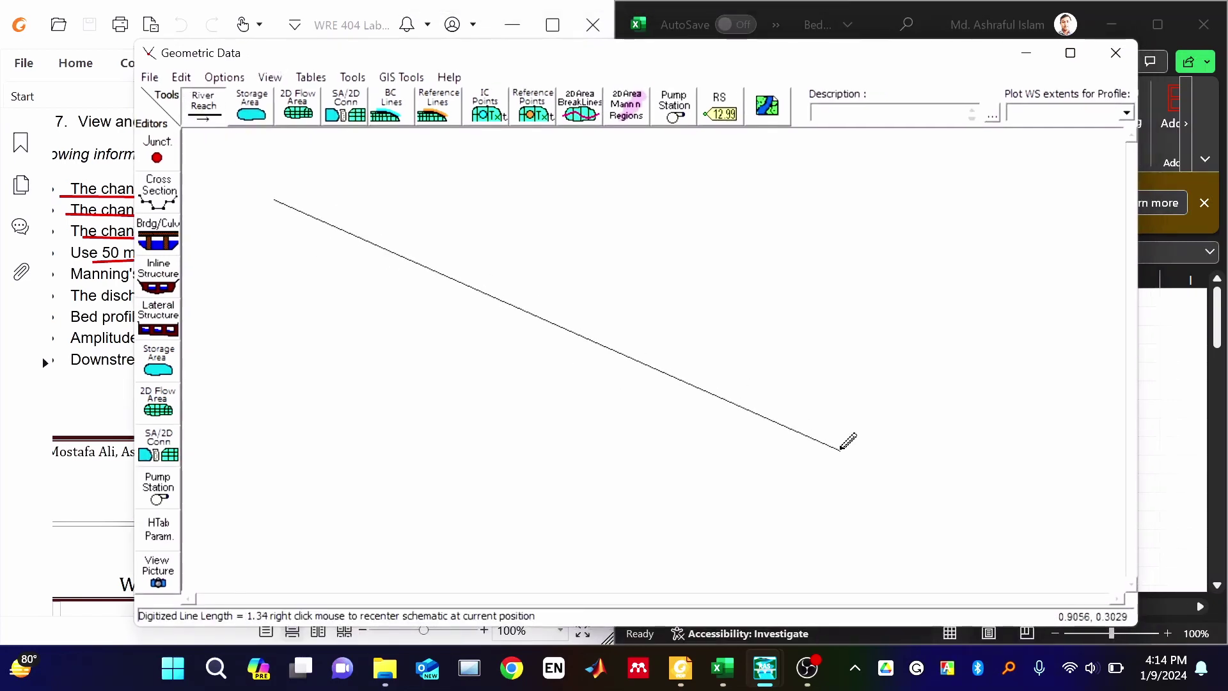
double_click(875, 458)
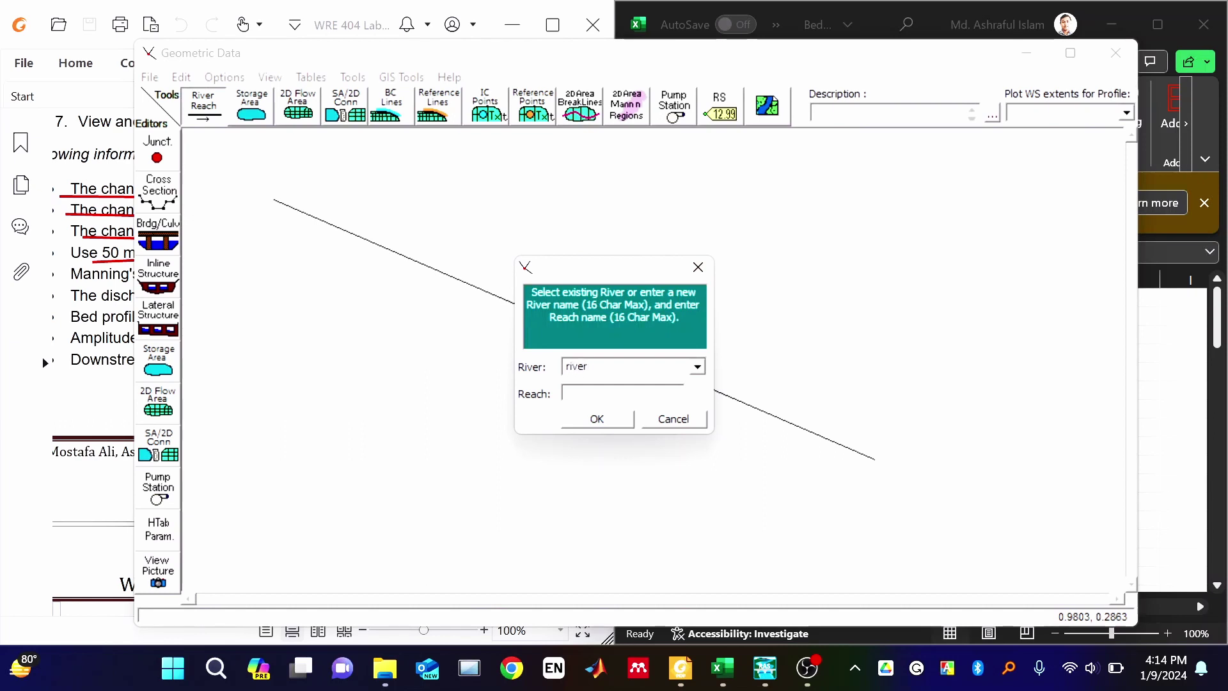
type("sinusoidal")
left_click(601, 419)
- Save the geometry data with the title "geometryData"
left_click(143, 74)
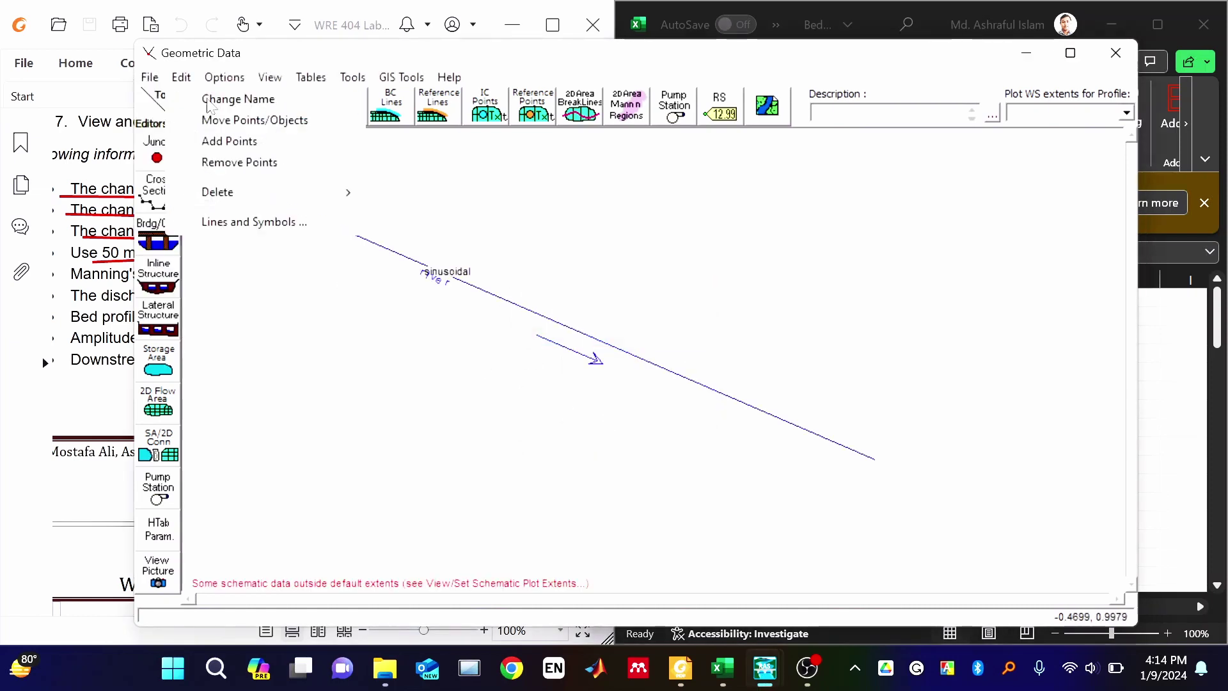
left_click(151, 80)
left_click(191, 162)
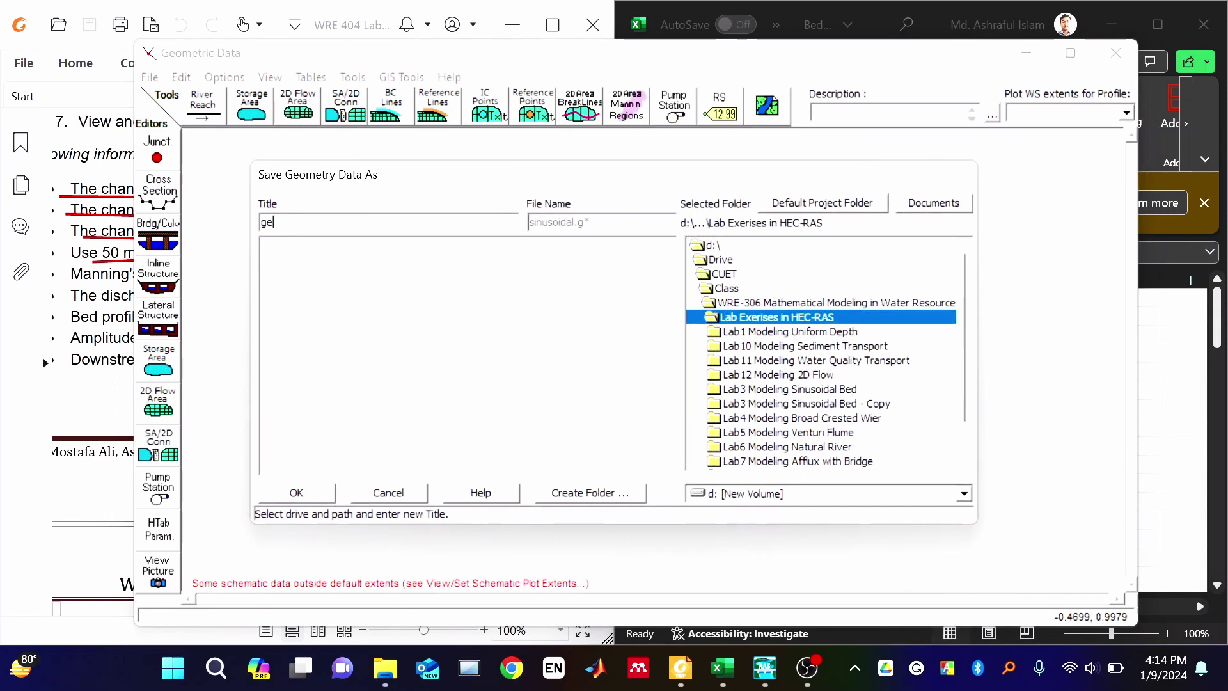
type("geometryData")
key("Return")
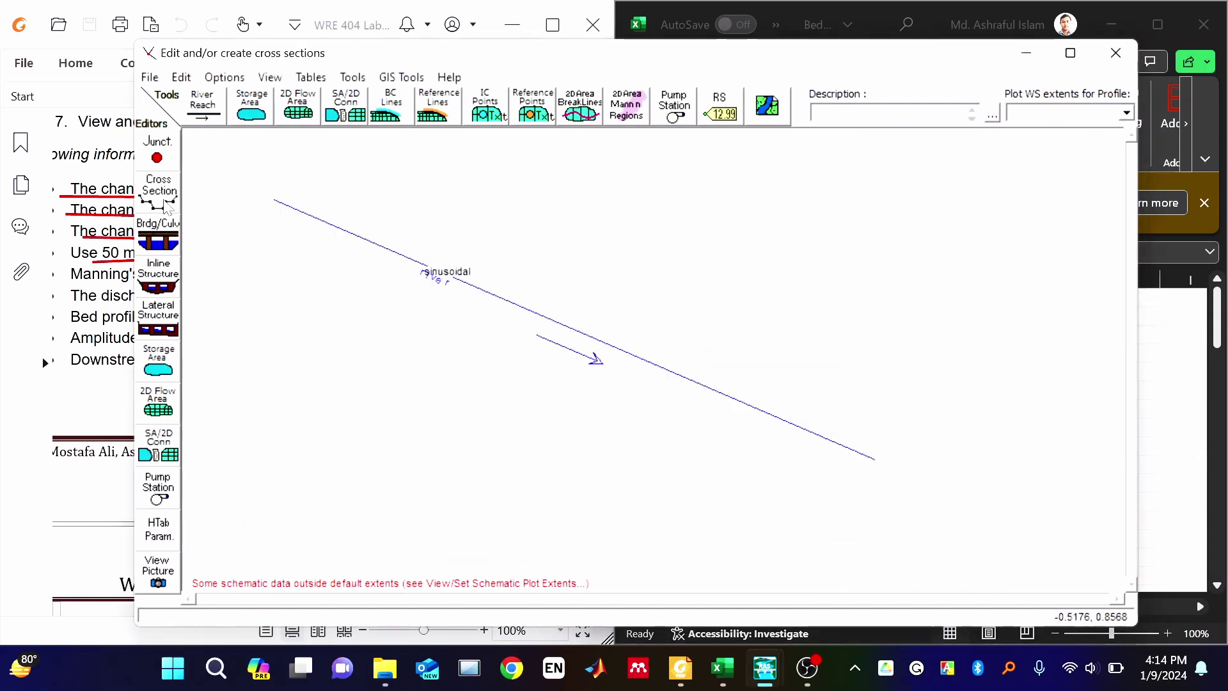
- Add a new cross section at river station 101 in the sinusoidal reach
left_click(166, 203)
left_click(280, 179)
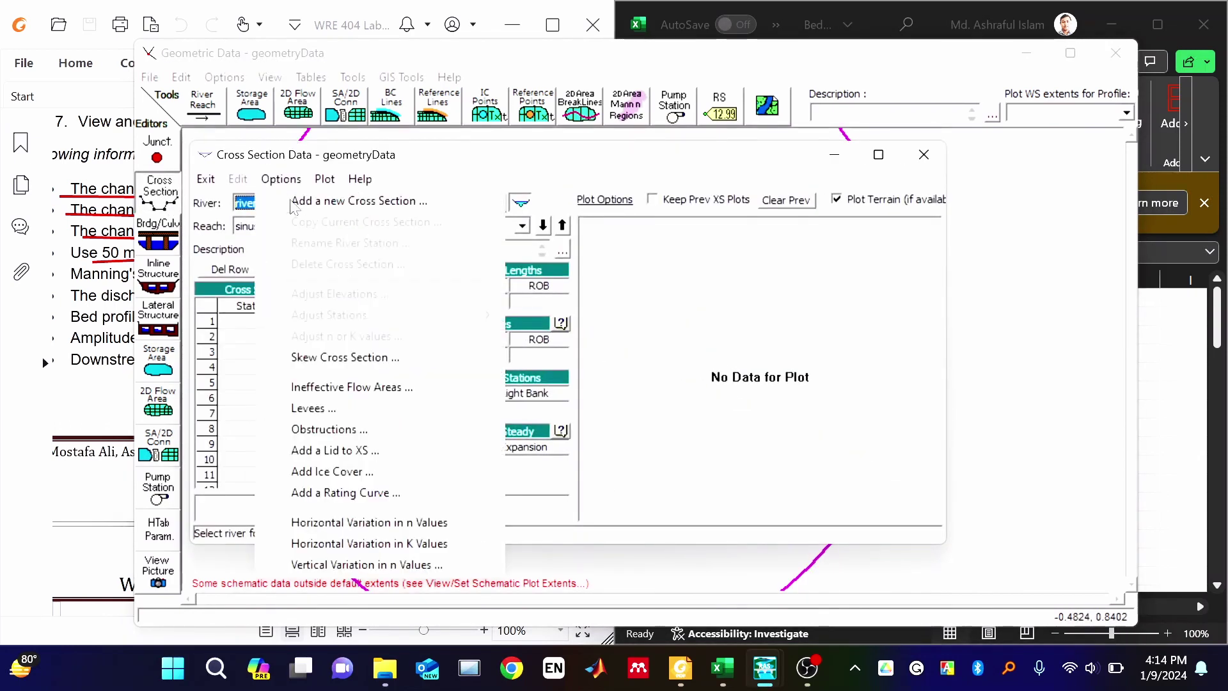
left_click(294, 202)
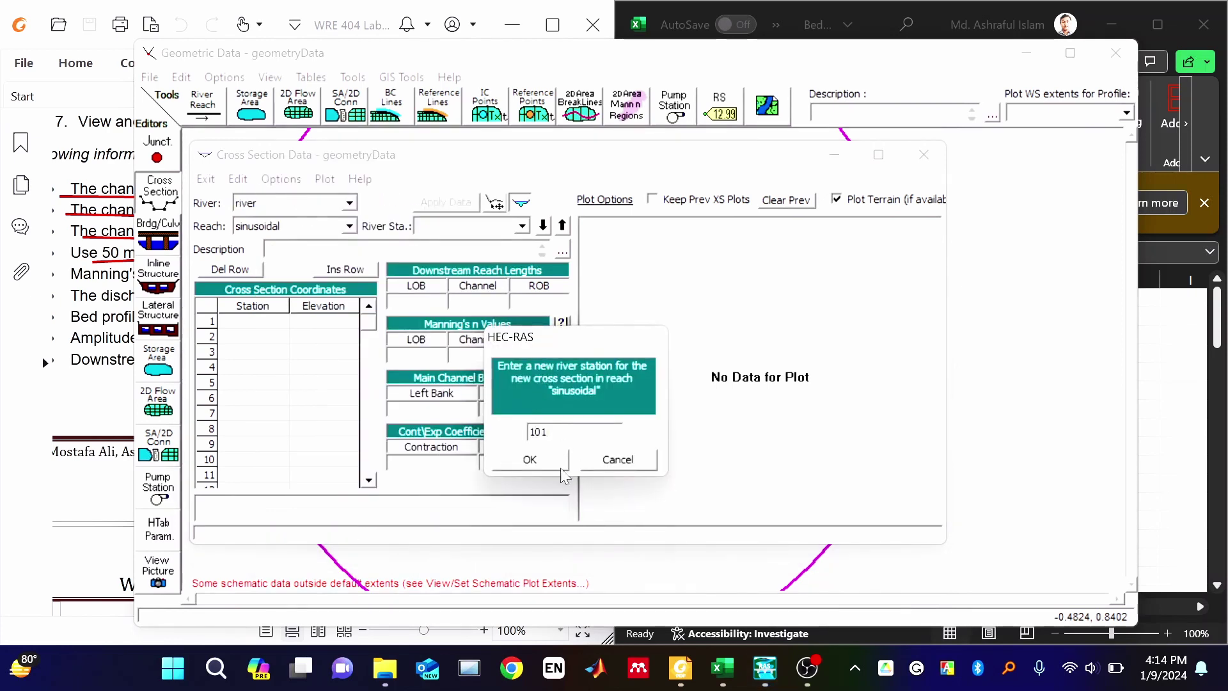
type("101")
left_click(538, 461)
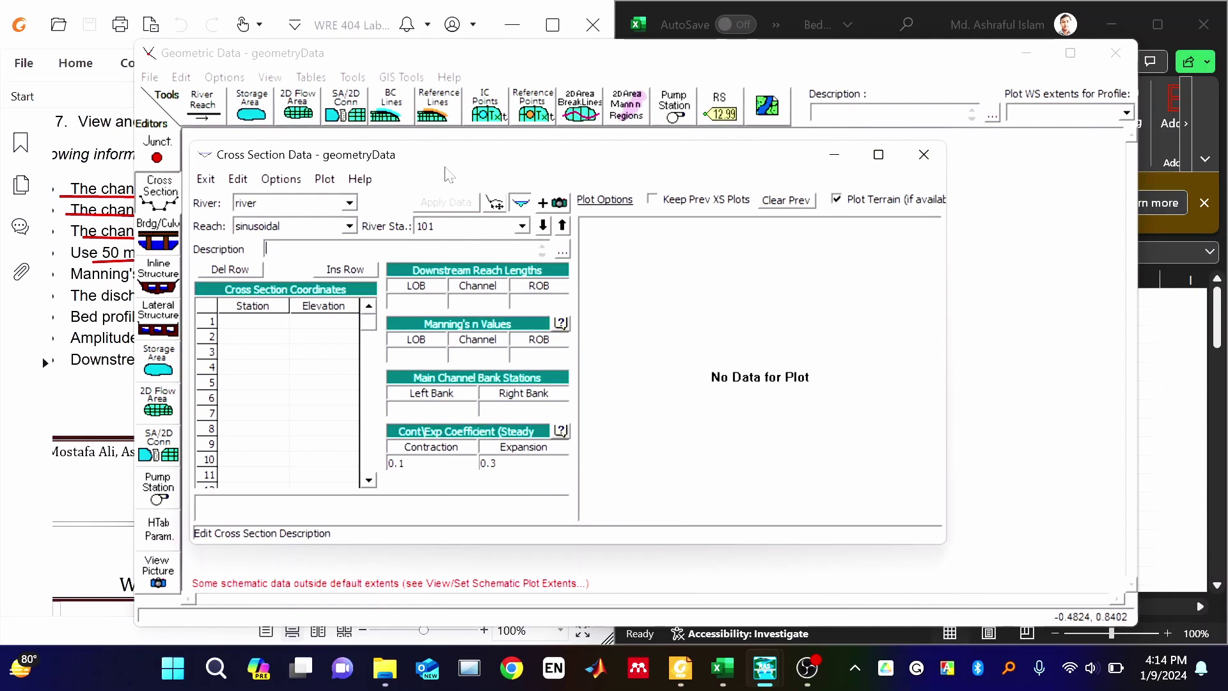
- Move and narrow the cross section editor so it sits beside the Excel bed profile sheet without covering its data
left_click_drag(444, 156, 507, 124)
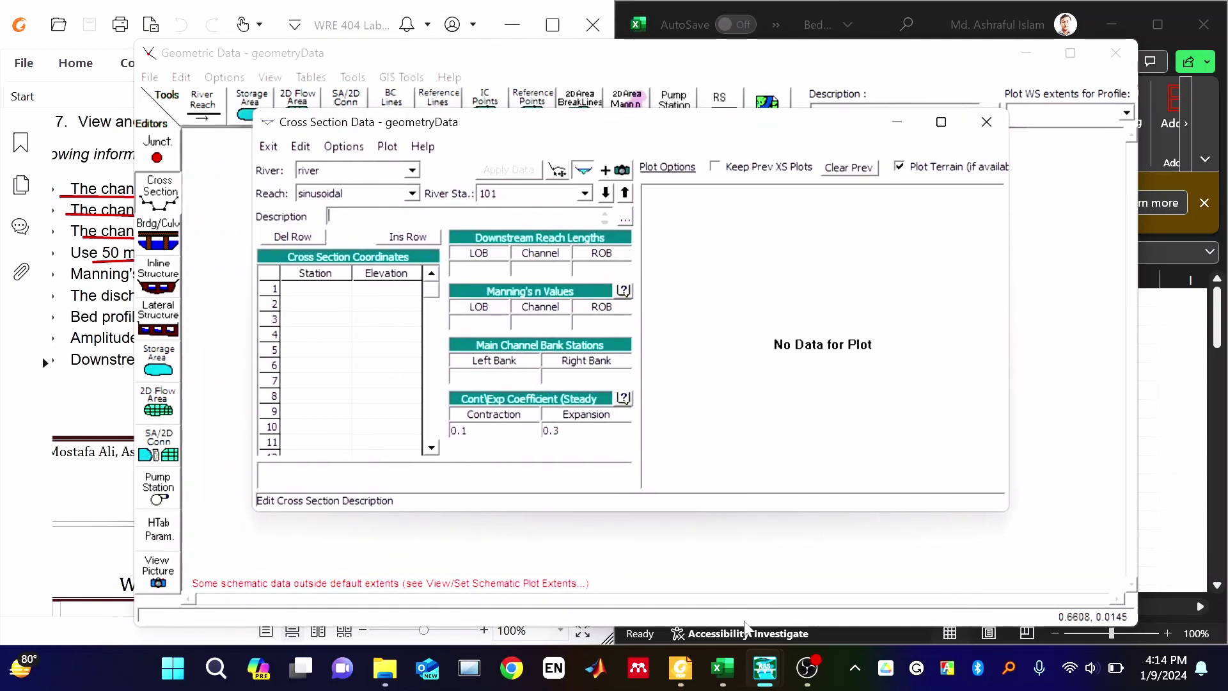
left_click(990, 16)
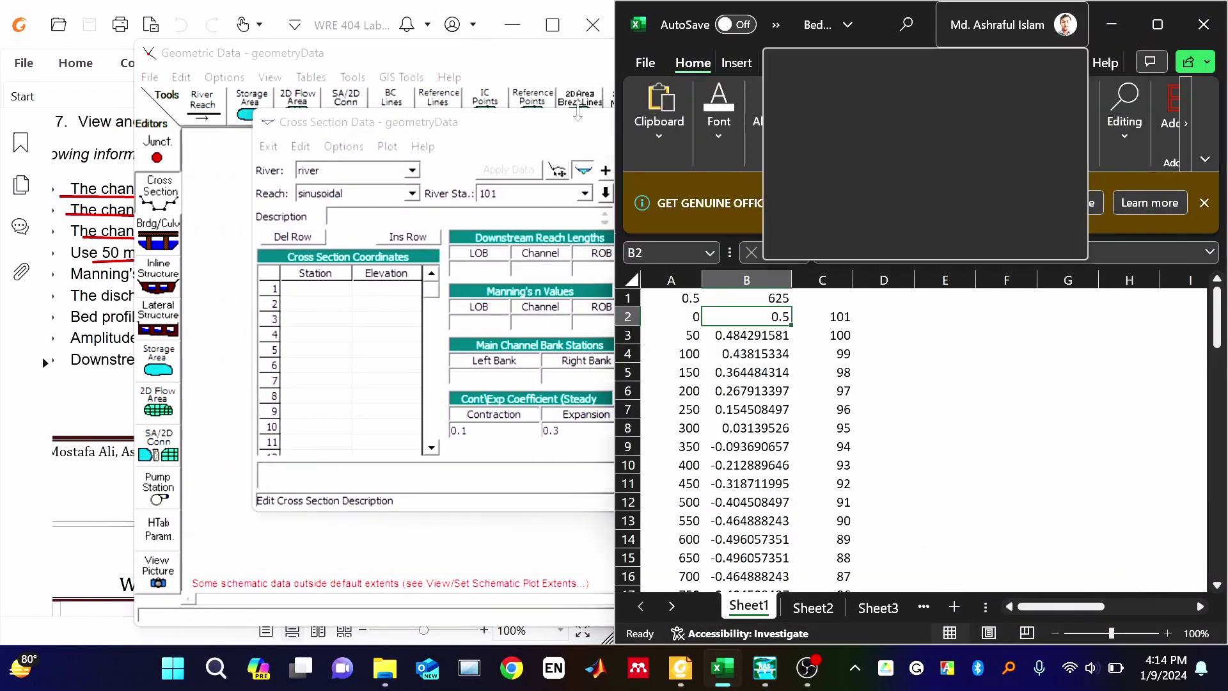
left_click_drag(494, 128, 291, 128)
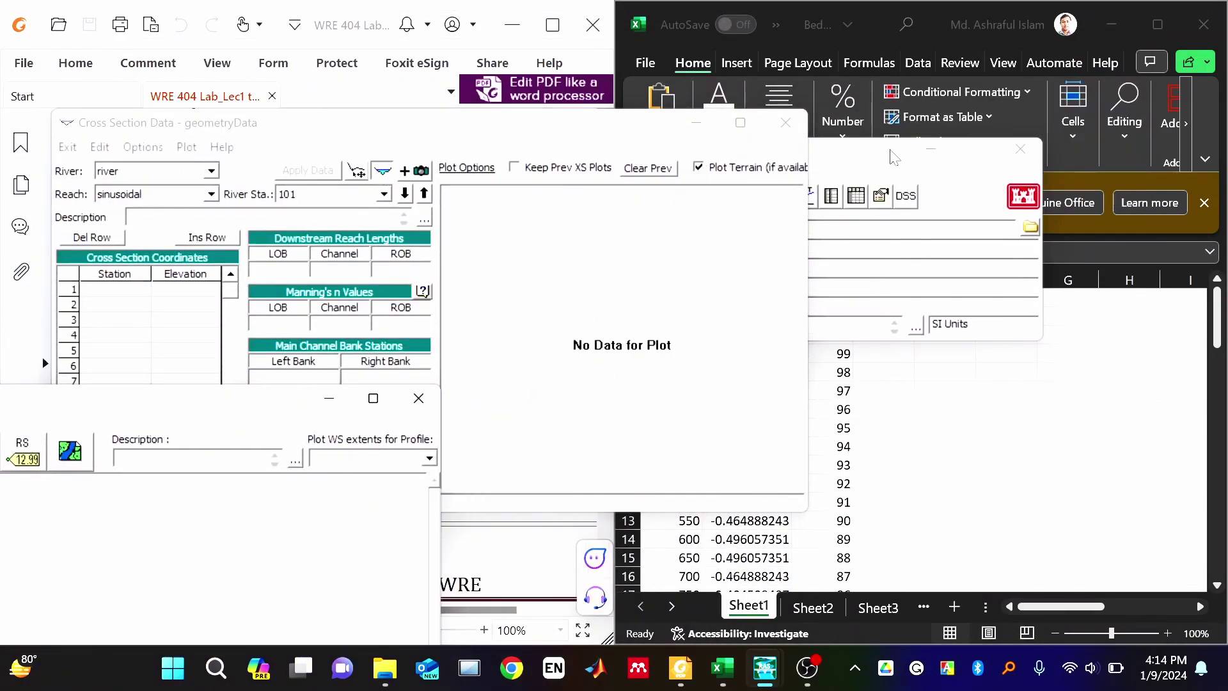
left_click_drag(890, 157, 427, 461)
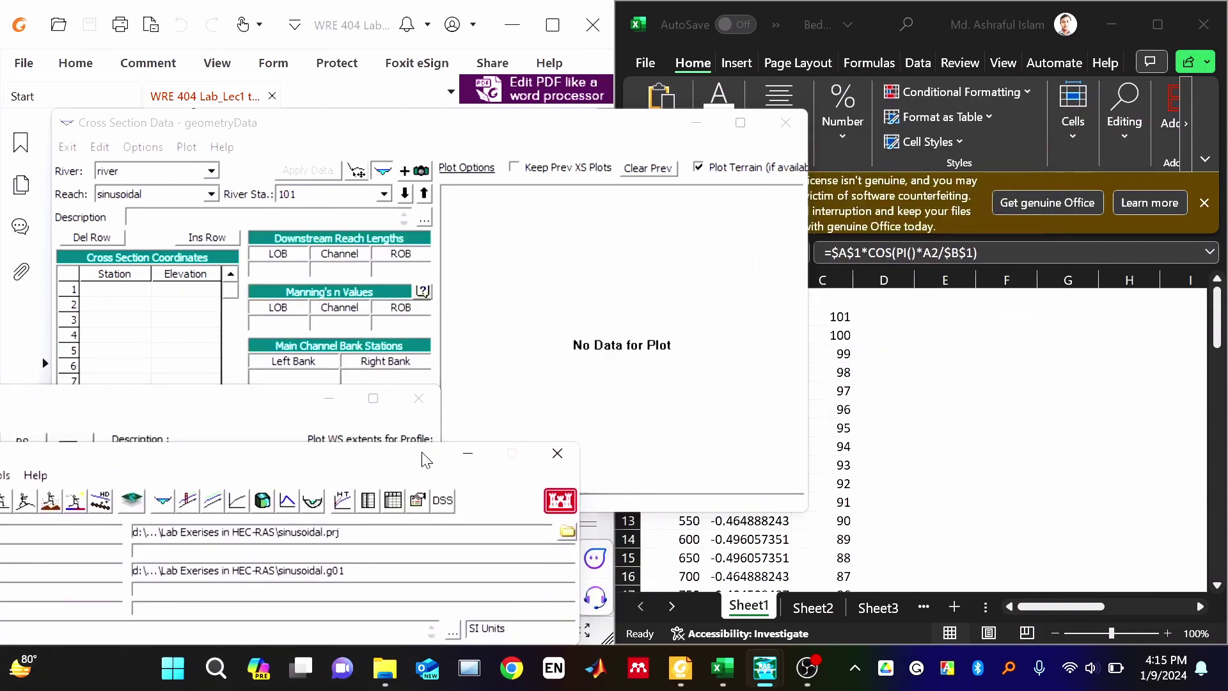
left_click(832, 25)
left_click(416, 155)
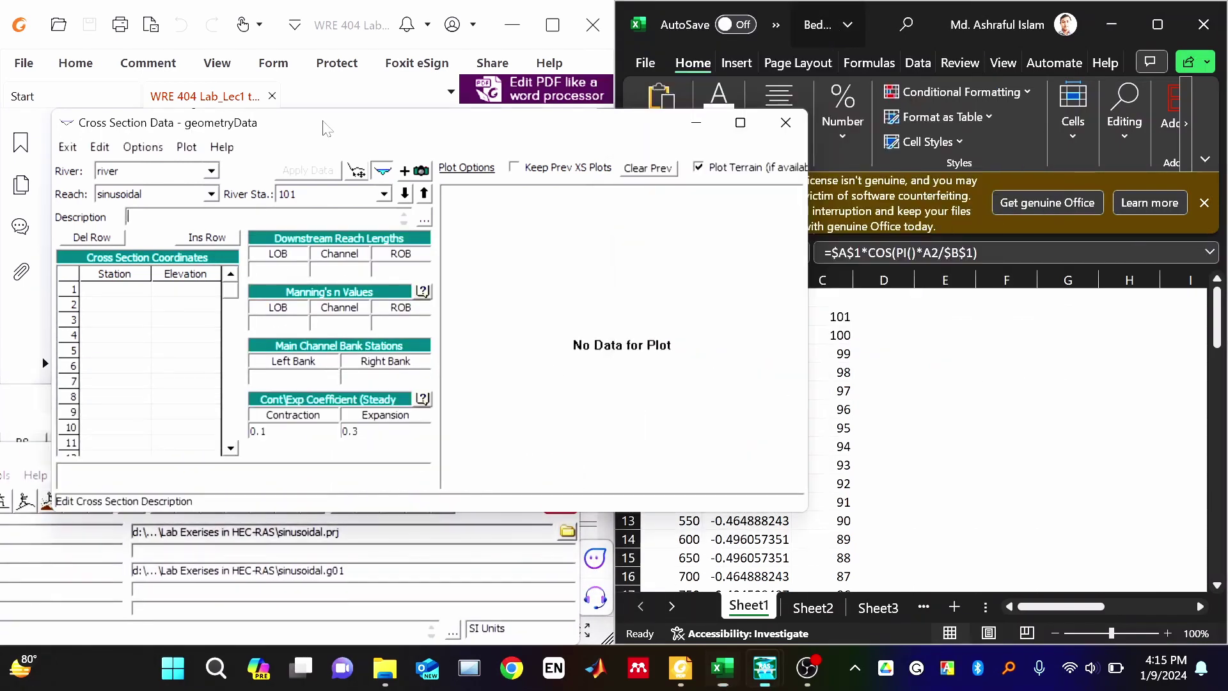
left_click_drag(807, 247, 614, 248)
left_click(638, 328)
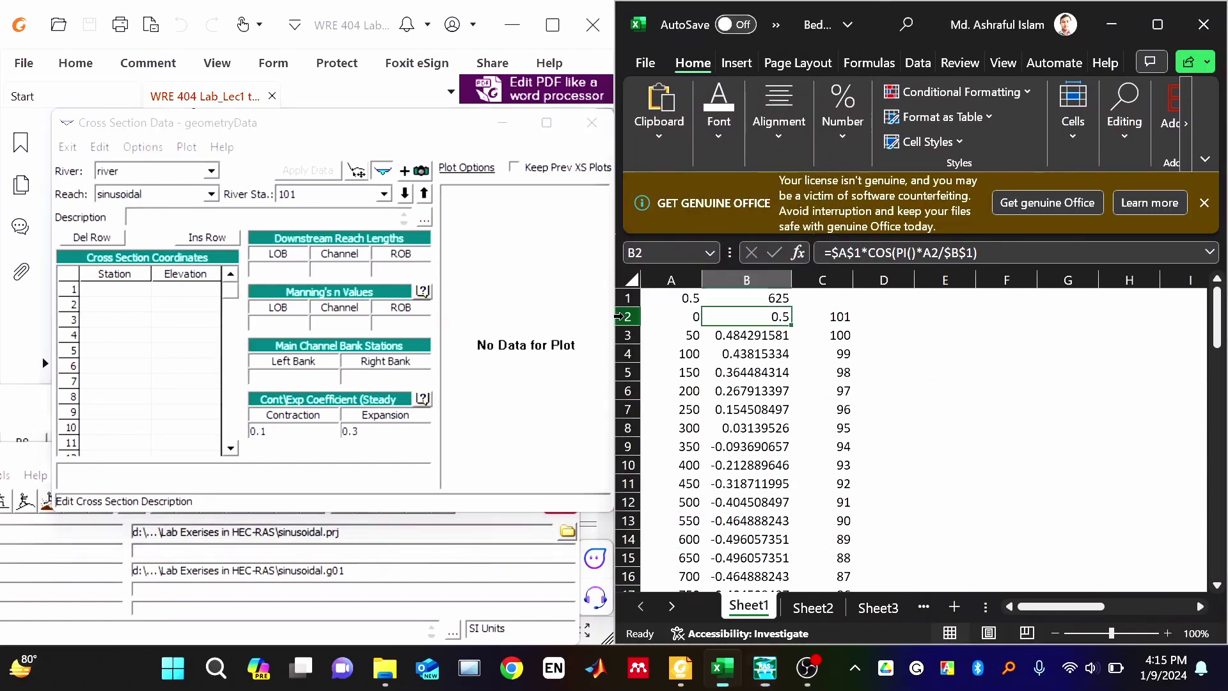
- Check the row 2 bed profile data and the channel specifications in the lab PDF, and minimize the PDF window
left_click(623, 316)
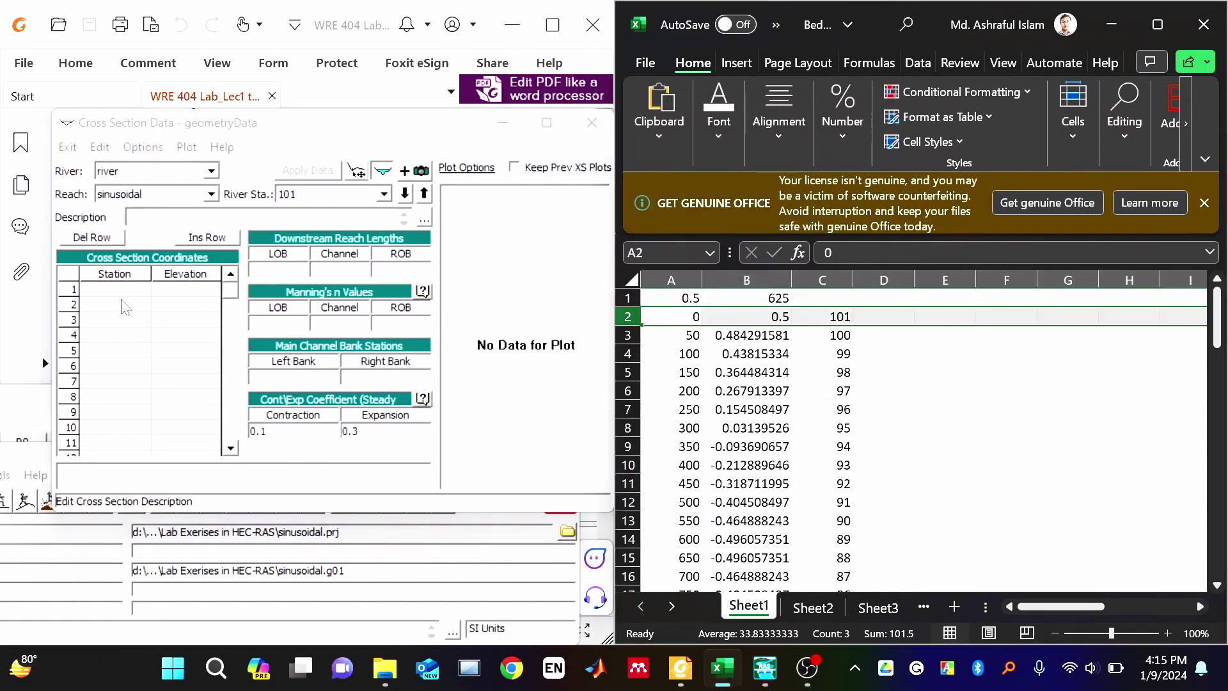
left_click(123, 289)
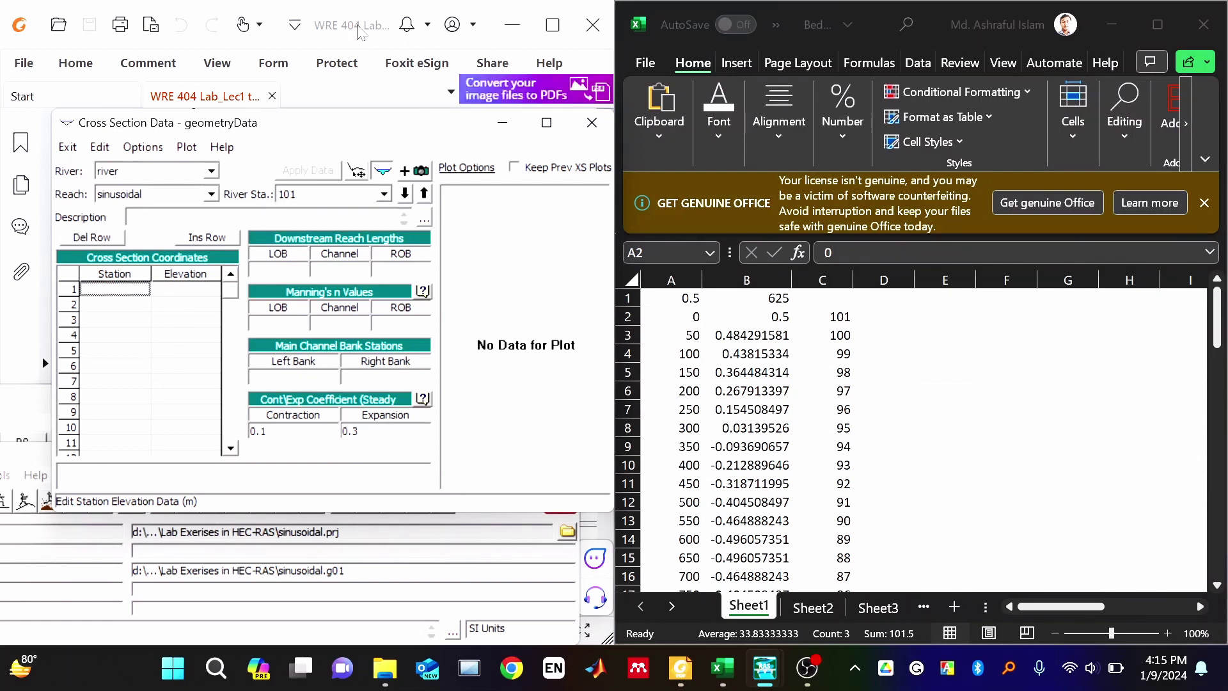
left_click(354, 26)
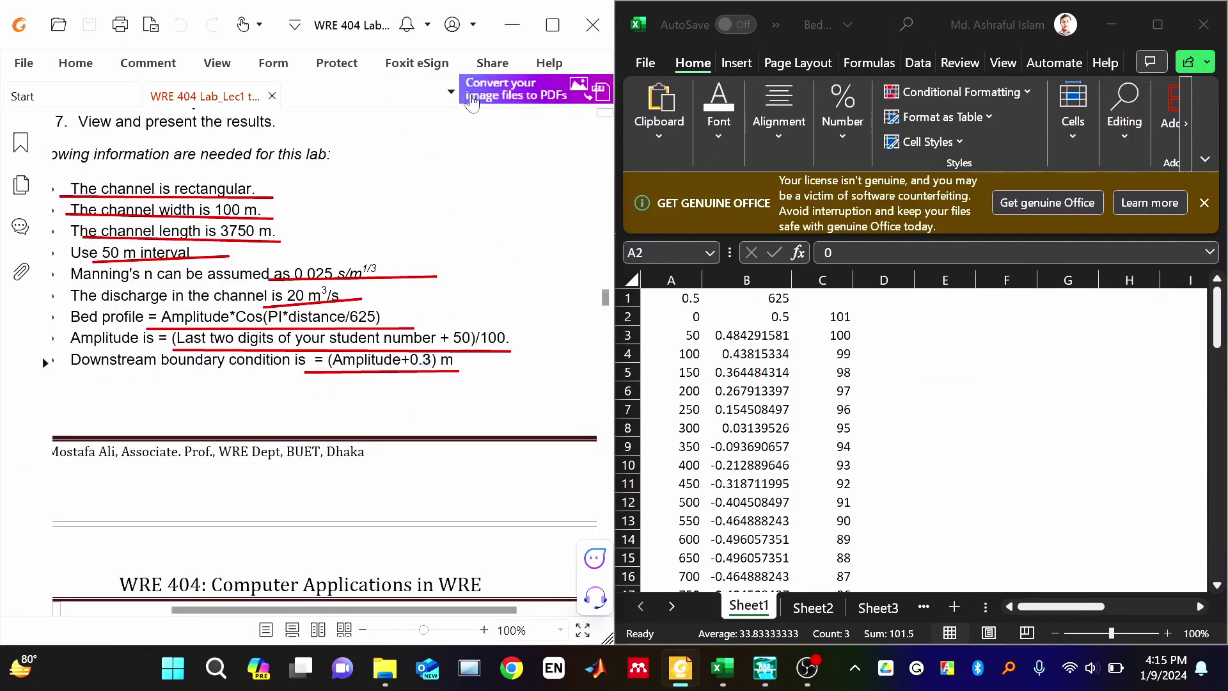
left_click(512, 26)
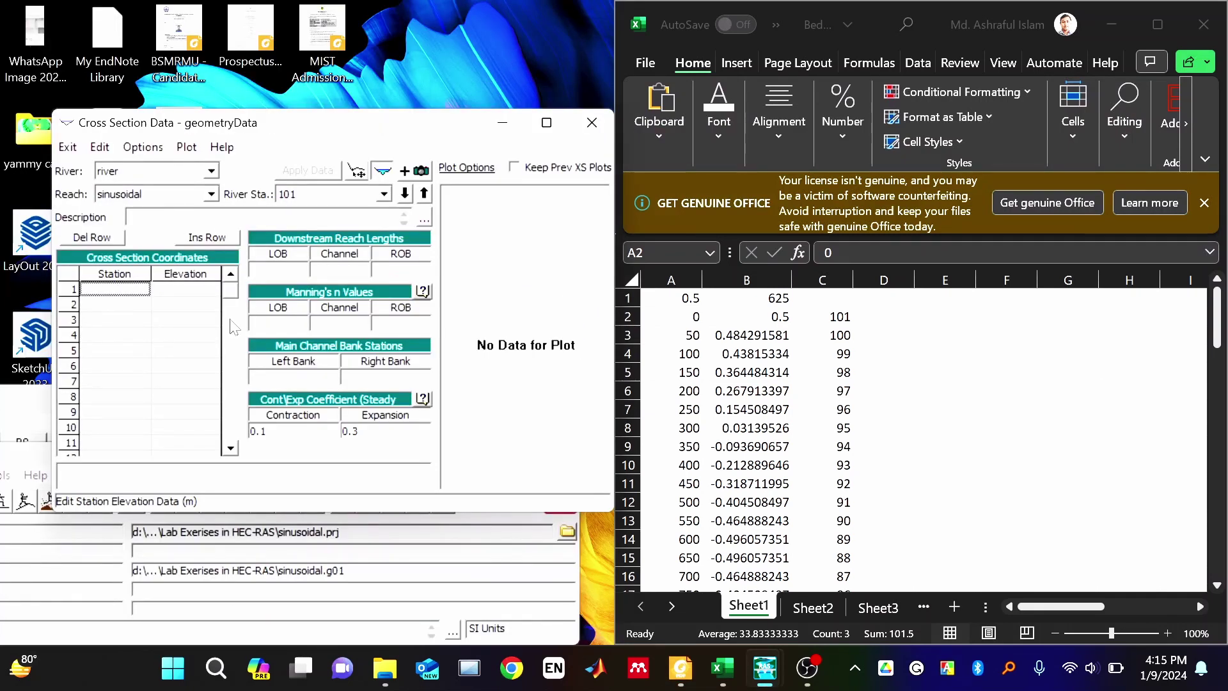
- Enter the stations 0, 0, 100 and 100 in the first four rows of the cross section coordinates
type("0")
key("Return")
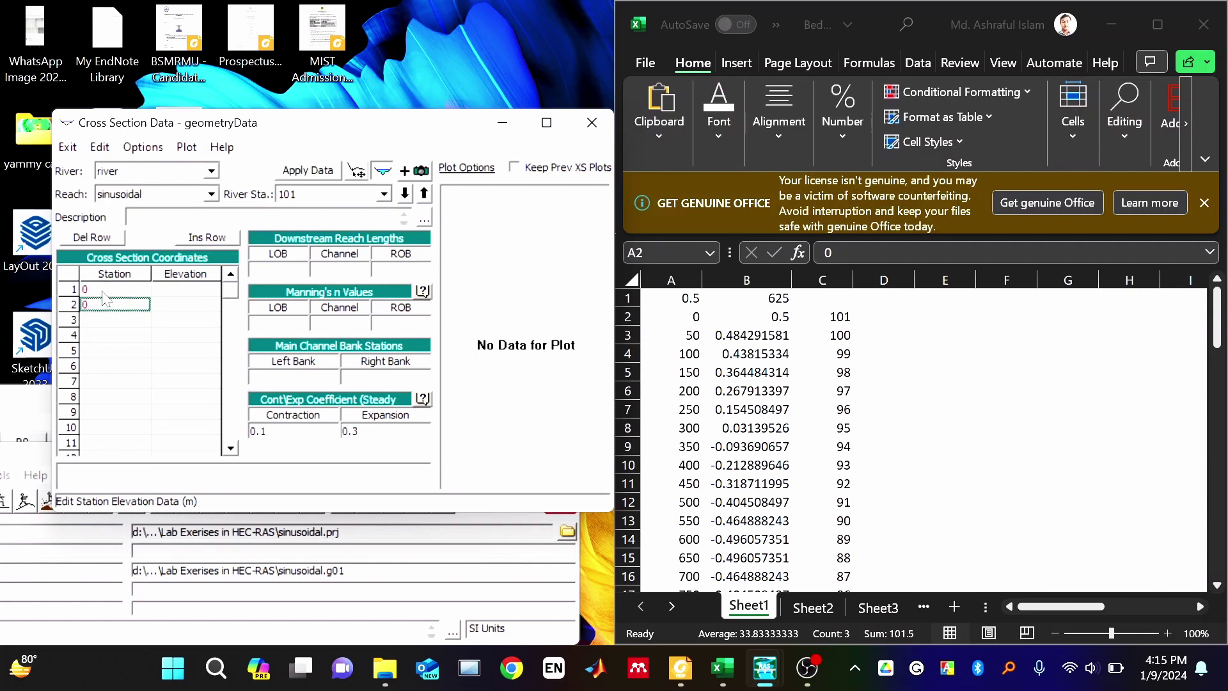
key("Return")
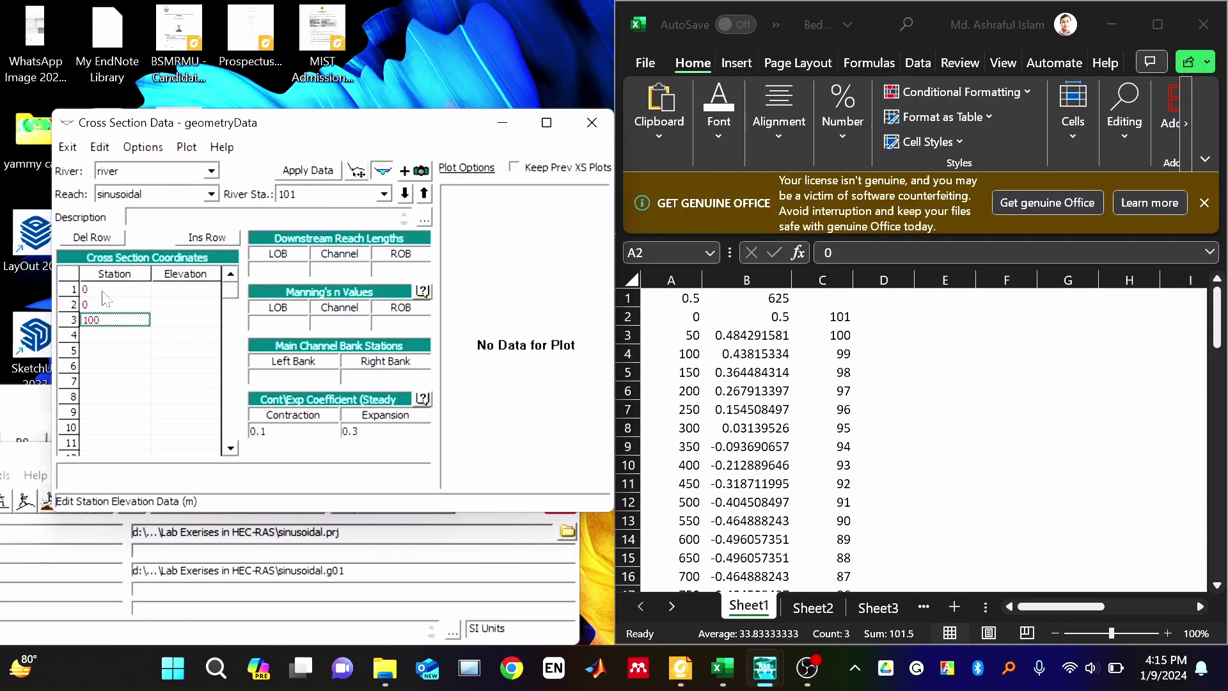
type("100")
key("Return")
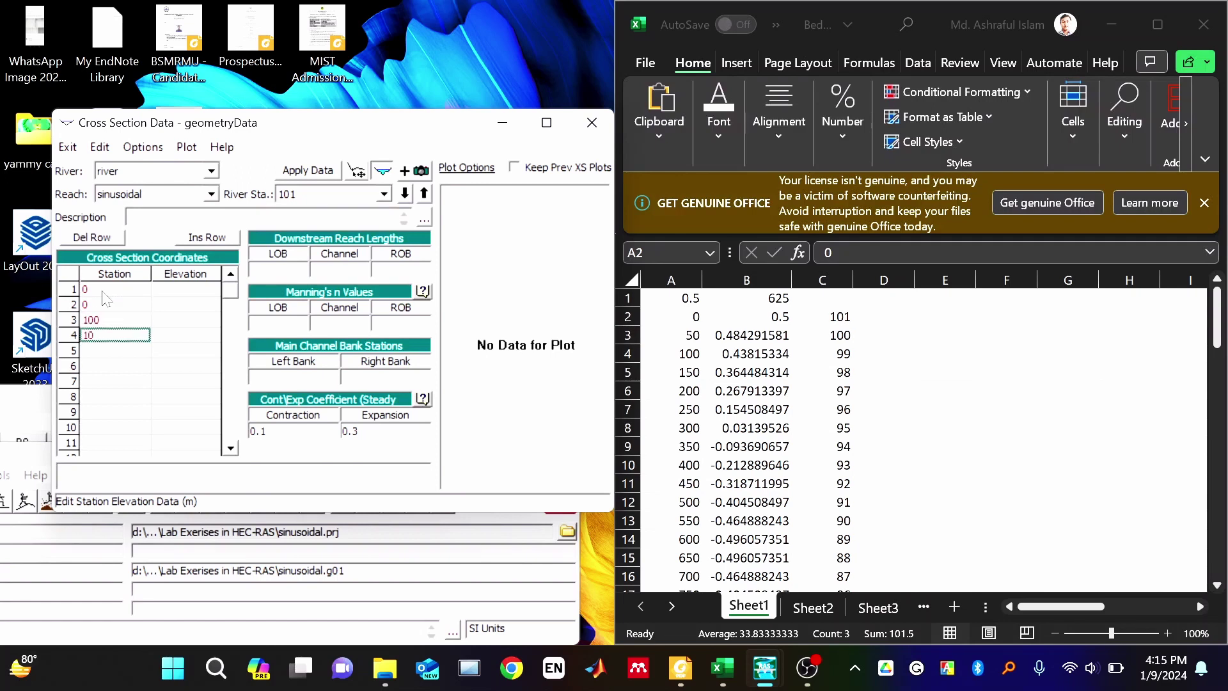
key("Return")
key("Right")
key("Up")
key("Up")
key("Up")
key("Up")
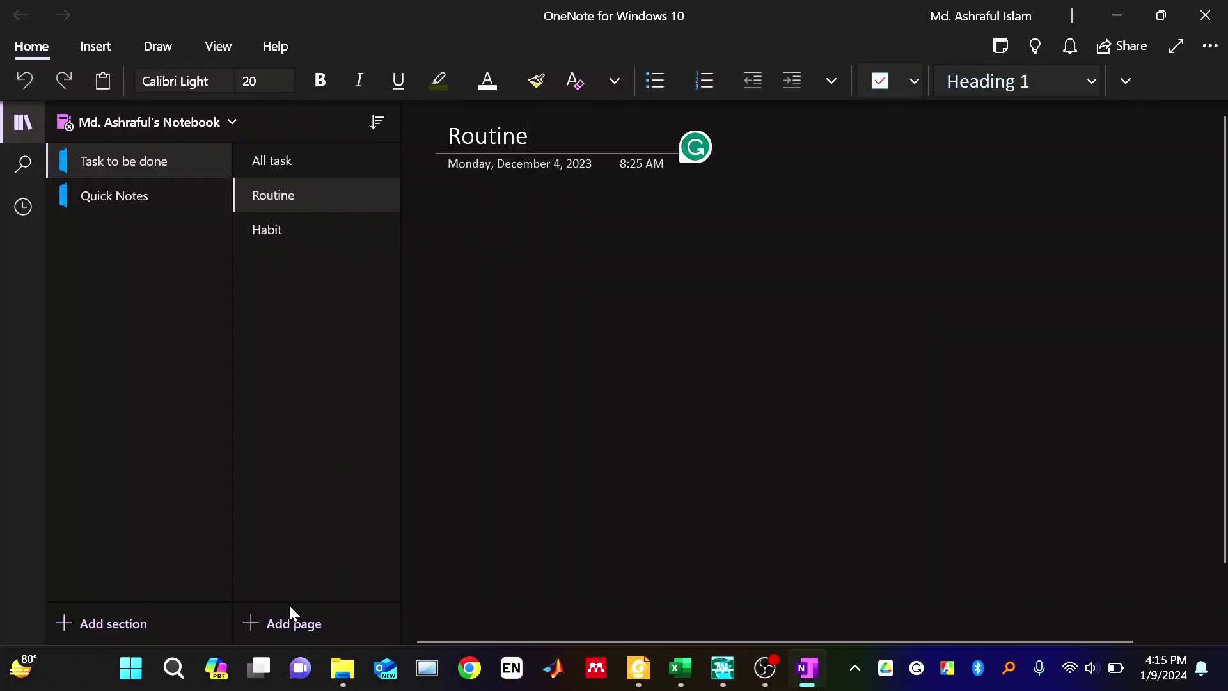
- Switch to OneNote, add a new page and draw a large rectangle on it to represent the channel section
left_click(291, 622)
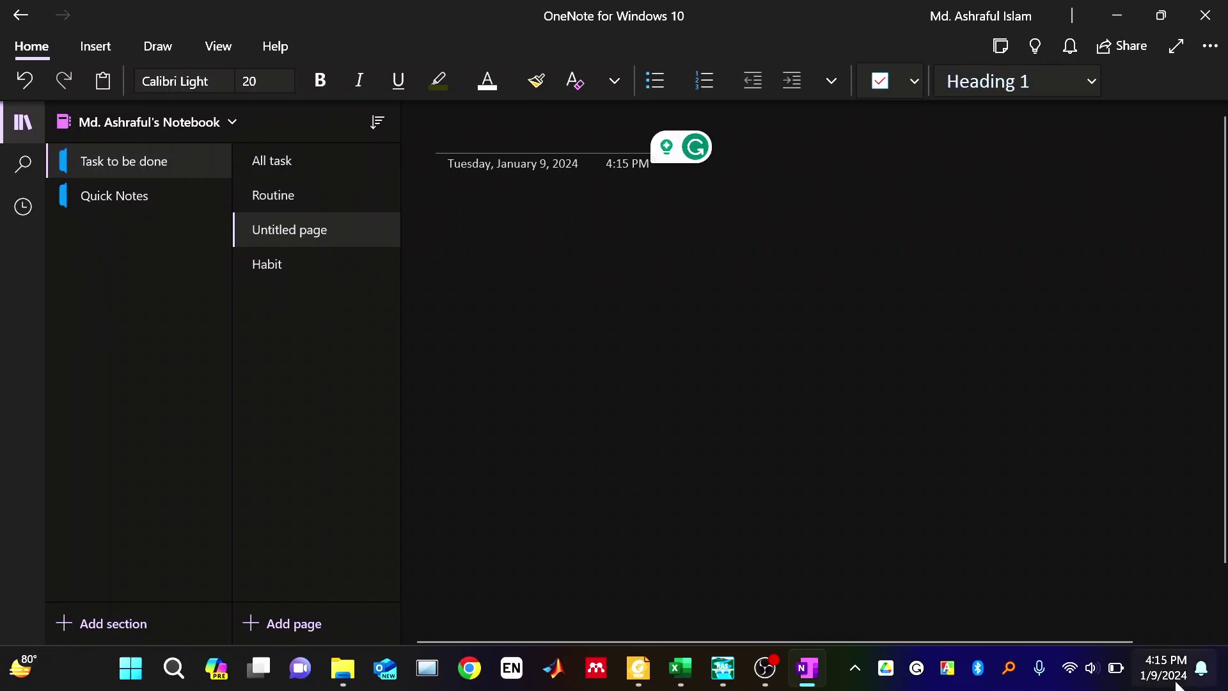
left_click(159, 47)
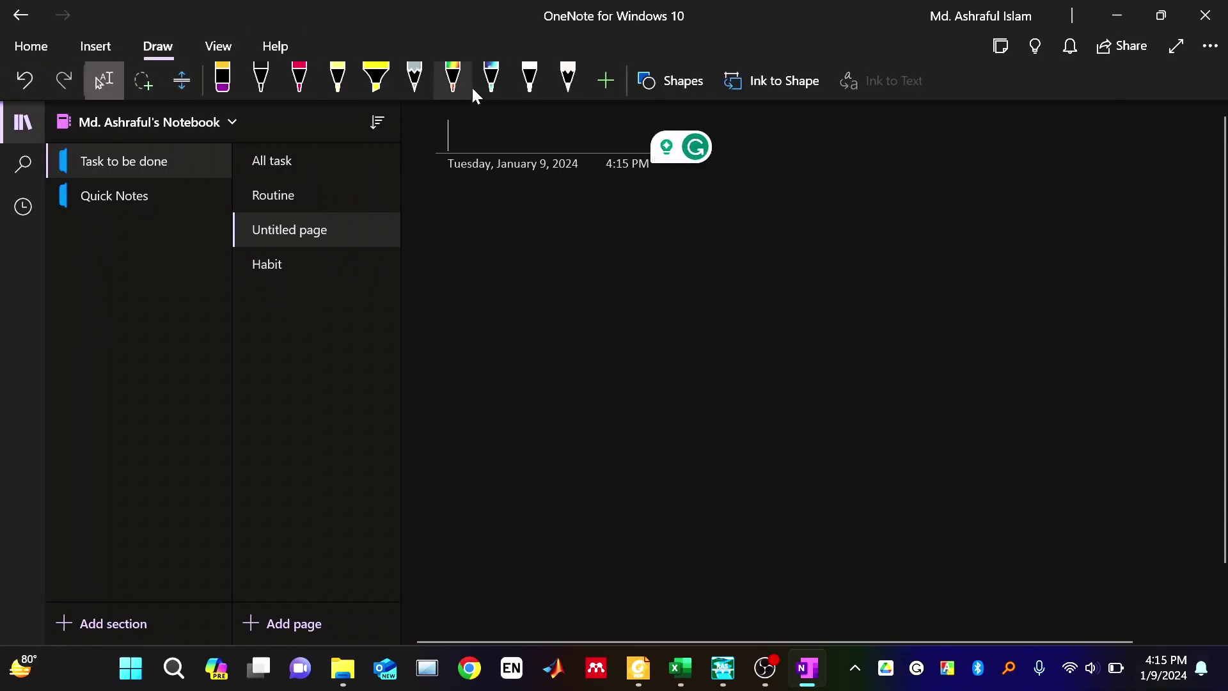
left_click(709, 76)
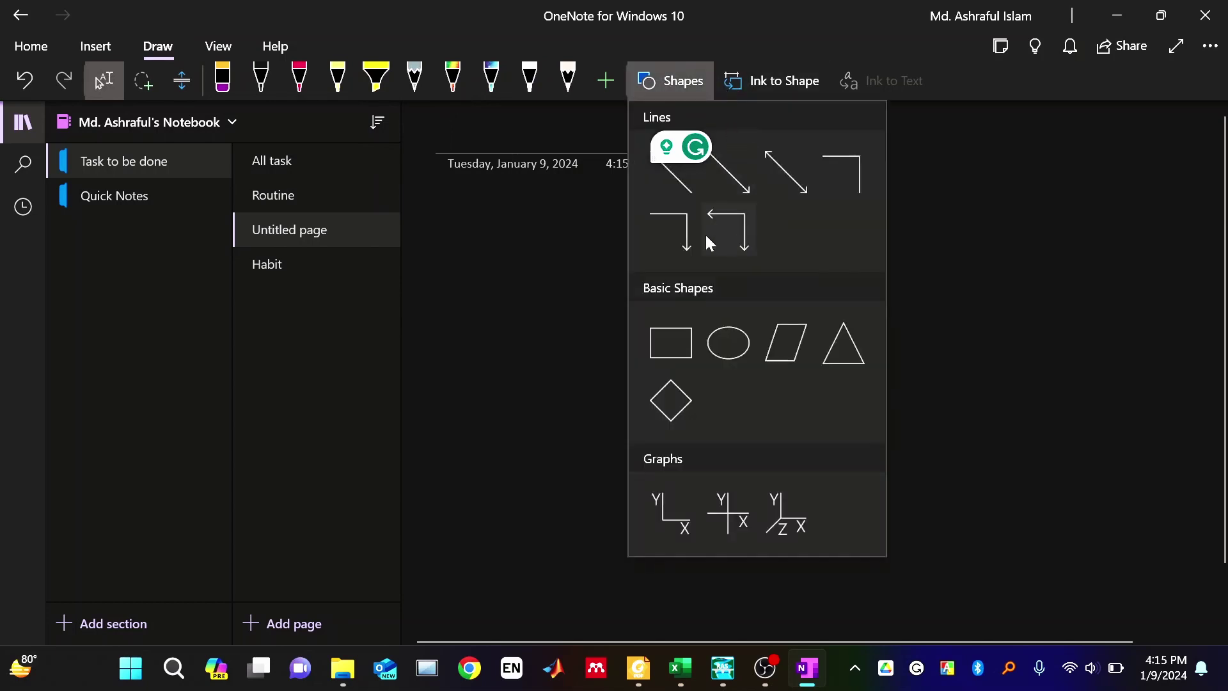
left_click(670, 353)
left_click_drag(653, 278, 1052, 512)
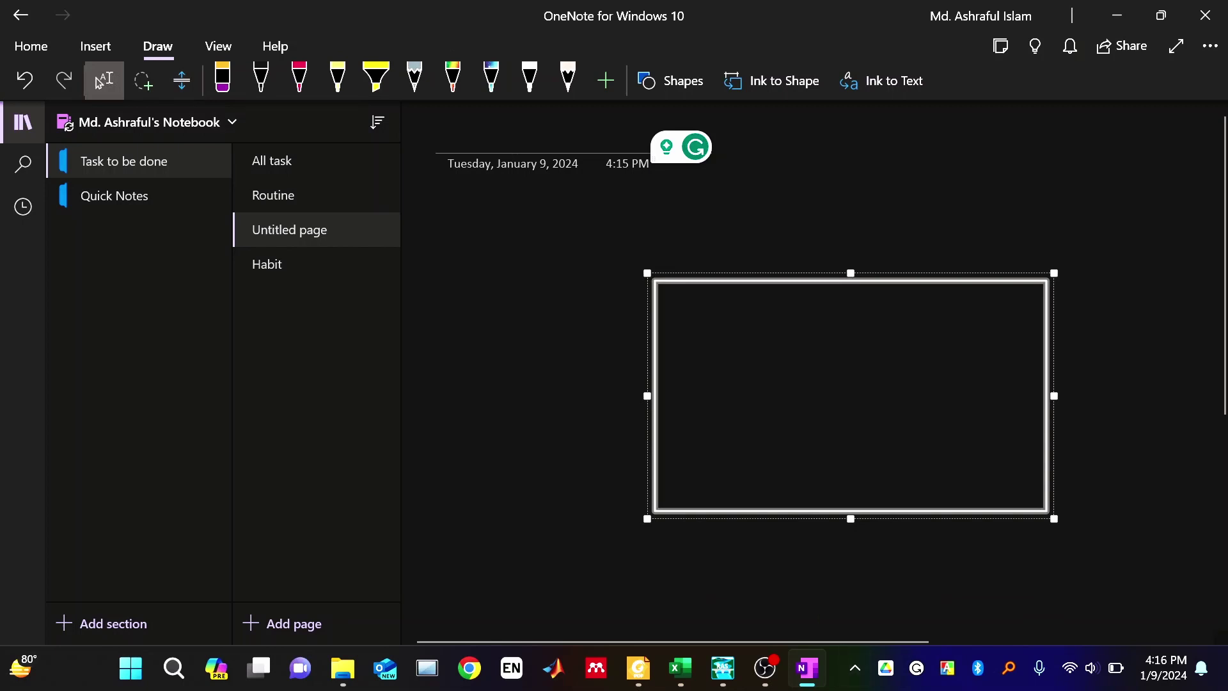
key("Escape")
- Label the rectangle's width 100 below it, its two left corners 0 and its two right corners 100
type("100")
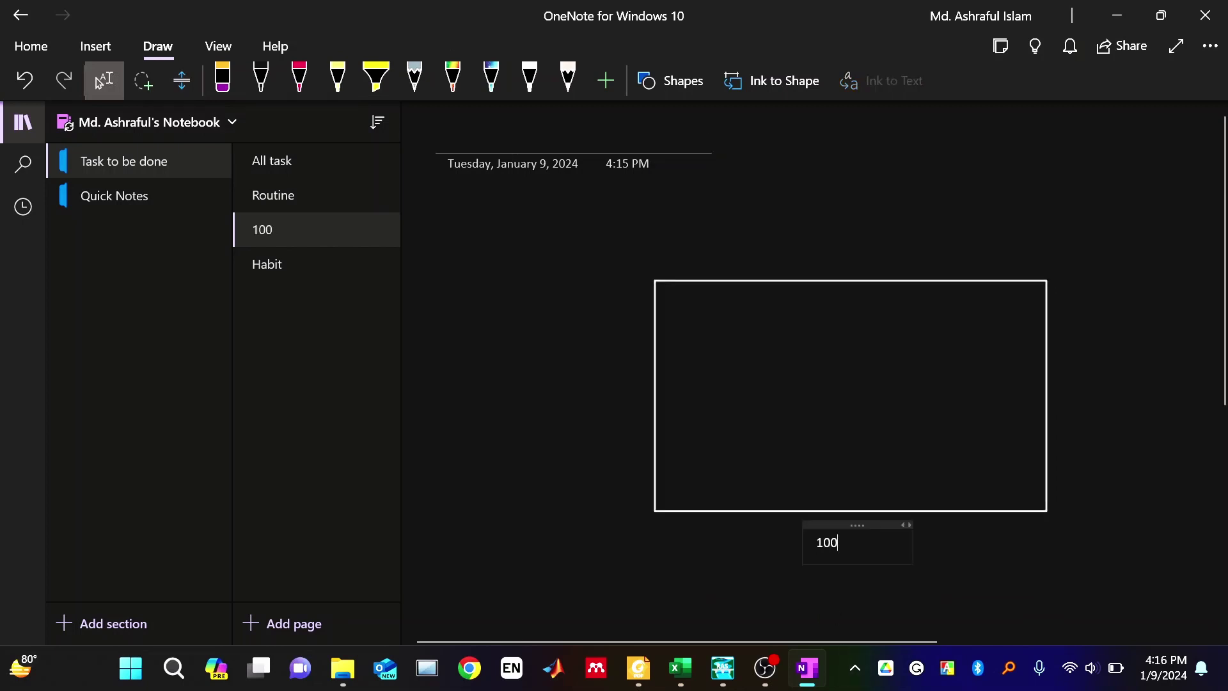
left_click(770, 612)
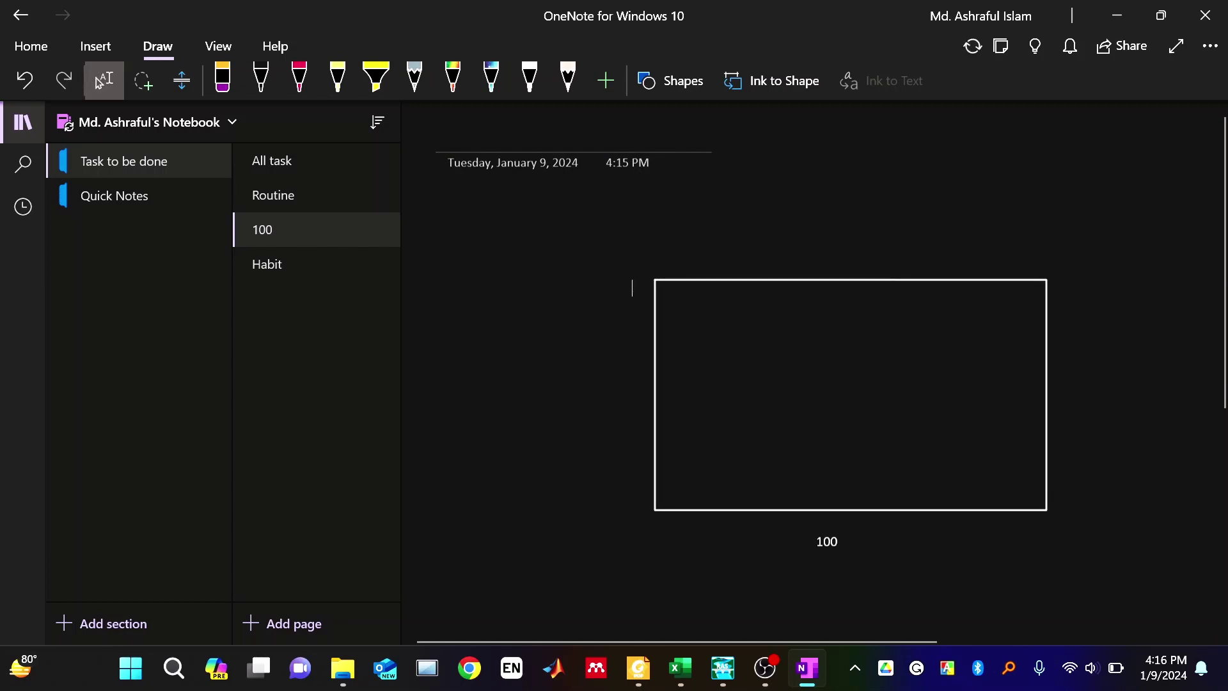
type("0")
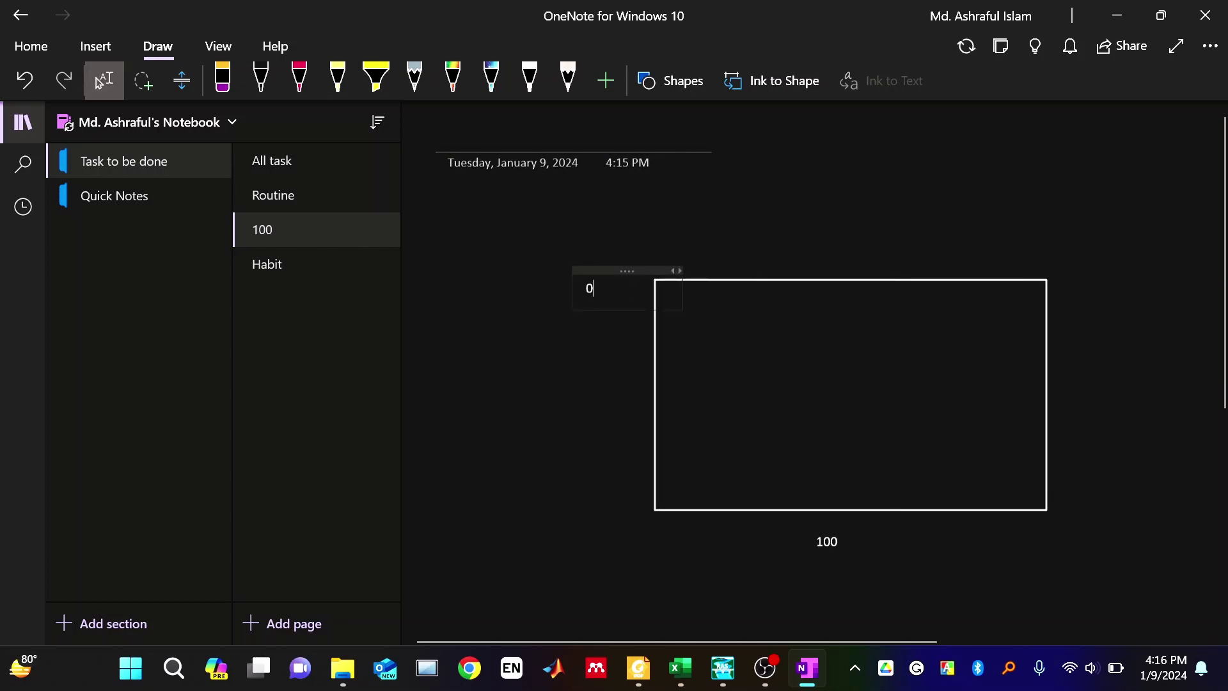
left_click(609, 518)
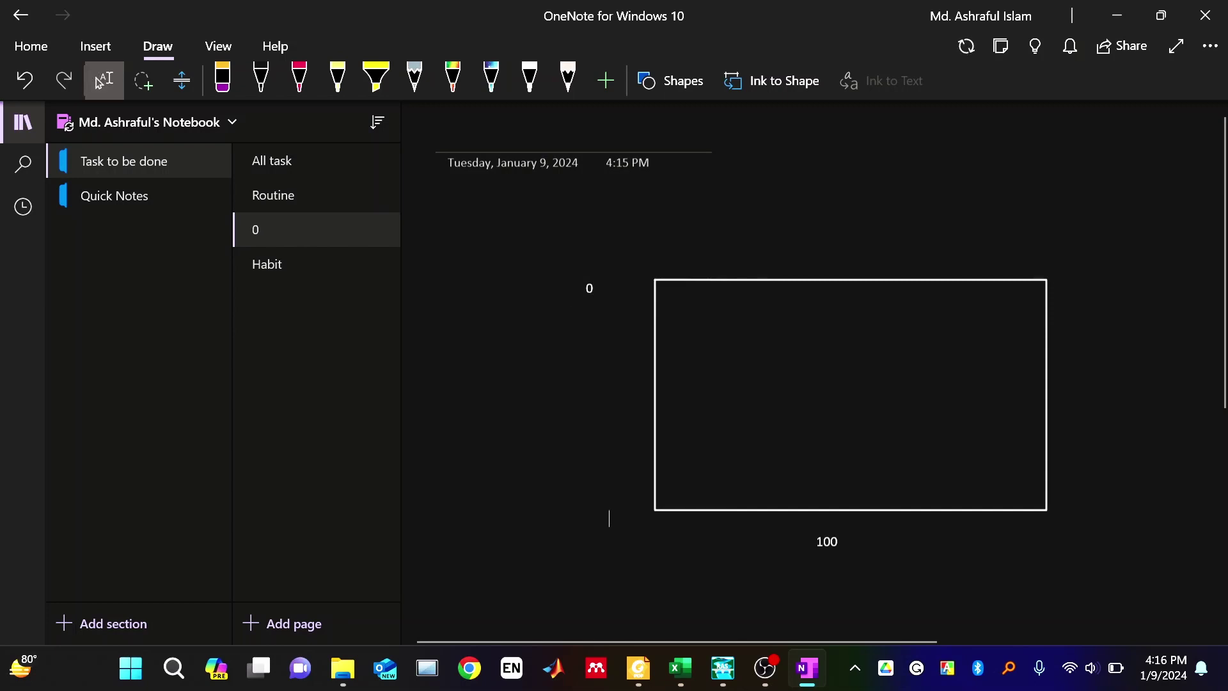
type("0")
left_click(1069, 518)
type("100")
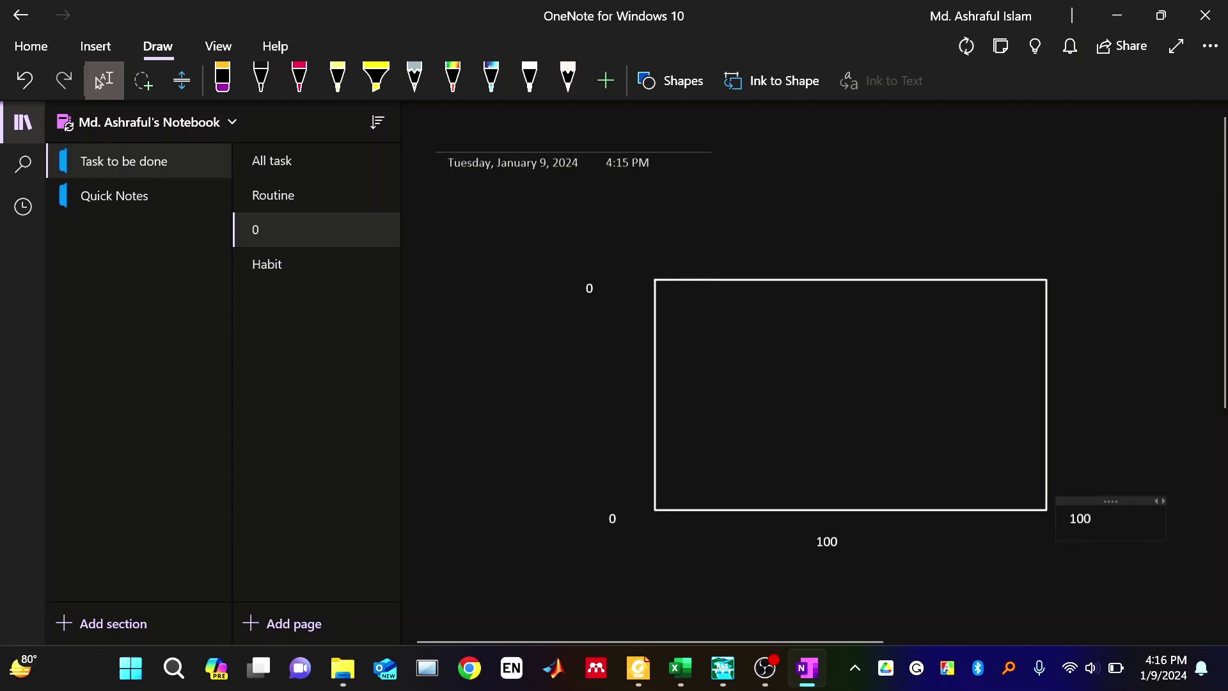
left_click(1070, 288)
type("100")
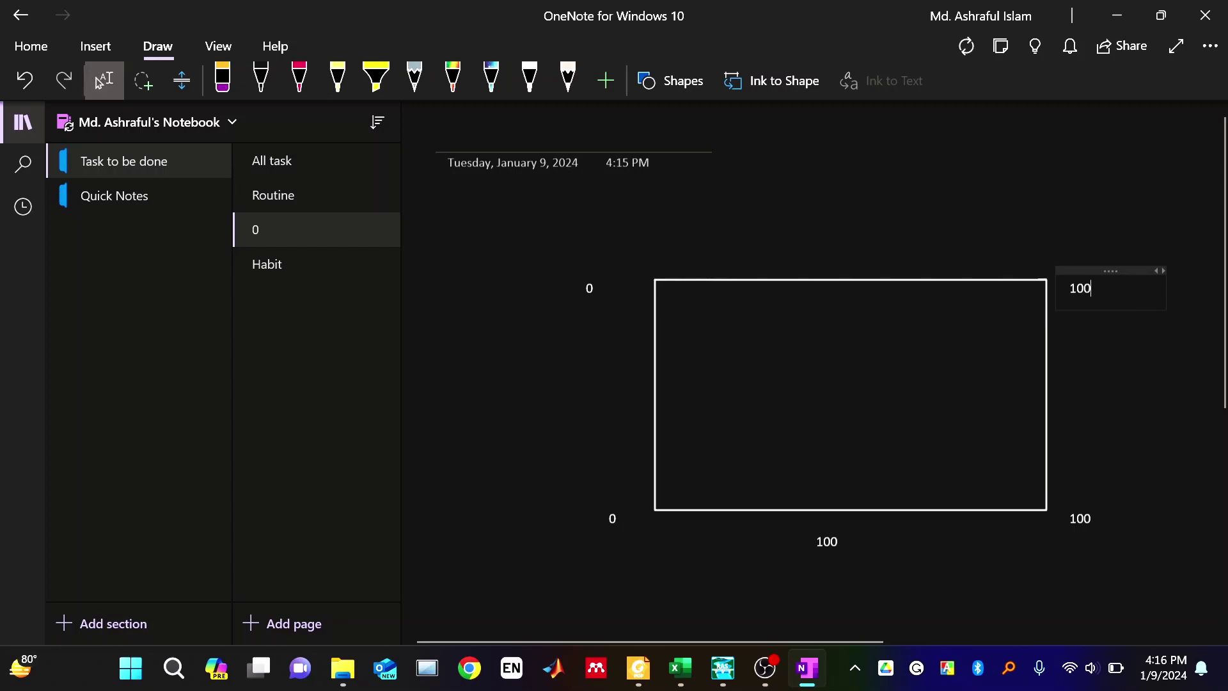
- Extend the upper-left corner label to 0,5 and add a full-height double-headed vertical arrow labelled 5m inside the rectangle
left_click(589, 288)
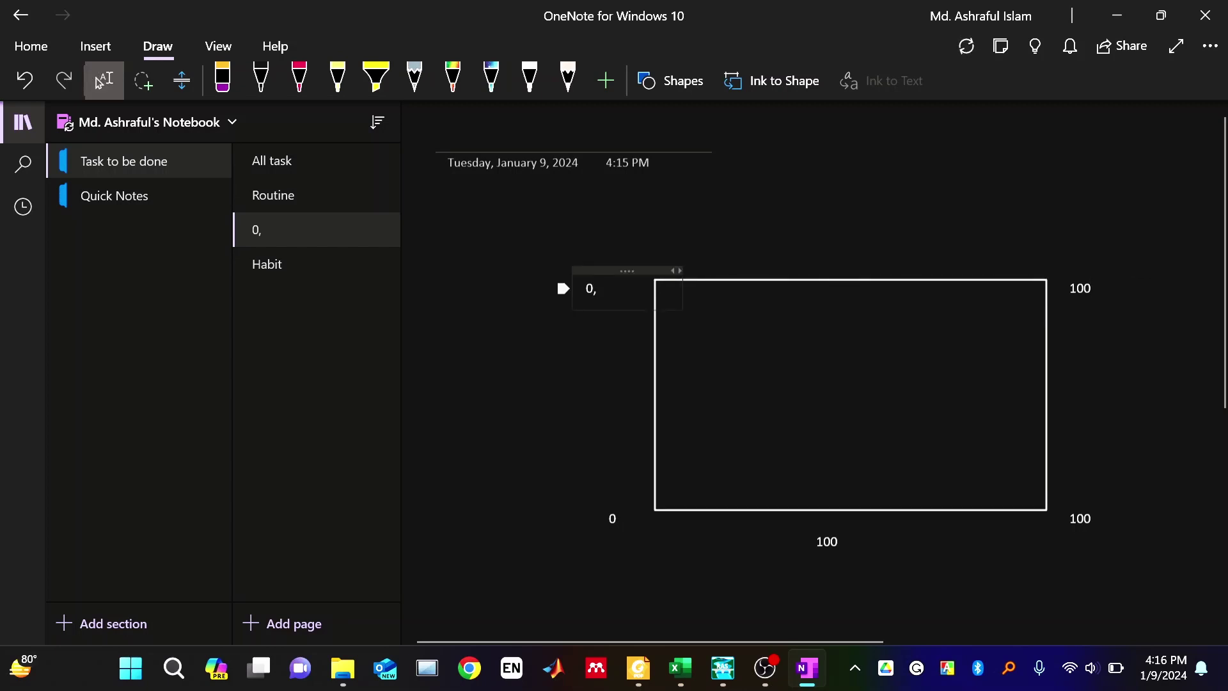
type(",5")
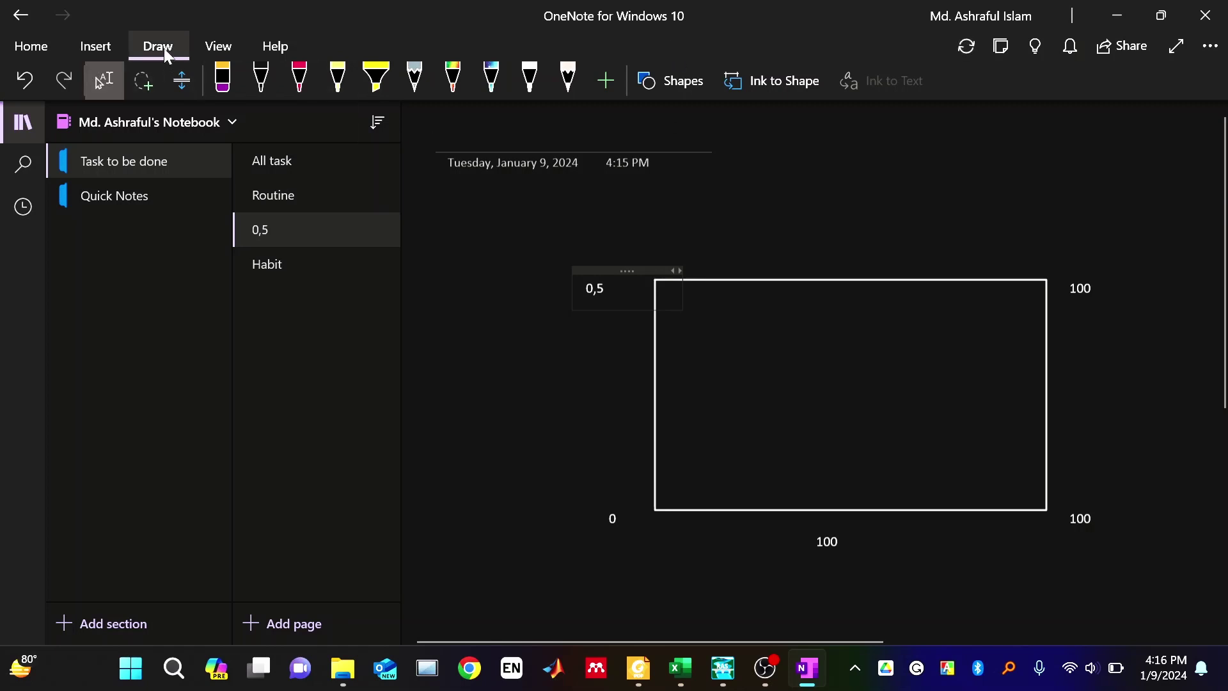
left_click(682, 81)
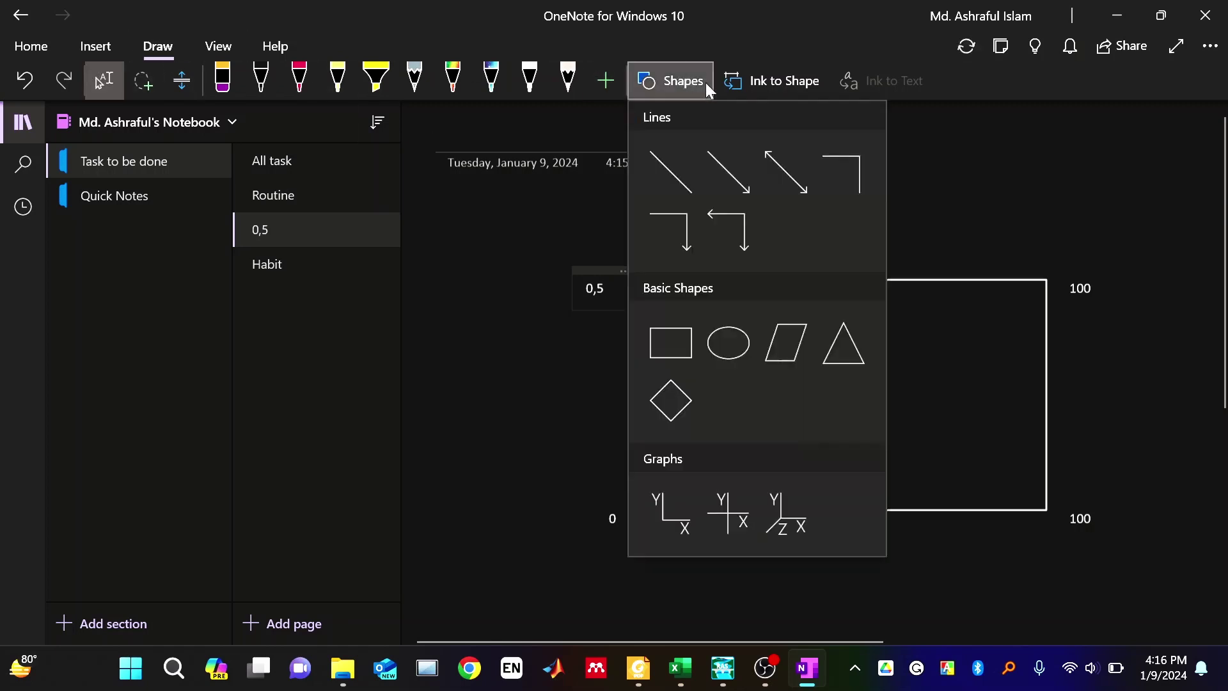
left_click(785, 179)
left_click_drag(705, 288, 704, 502)
key("Escape")
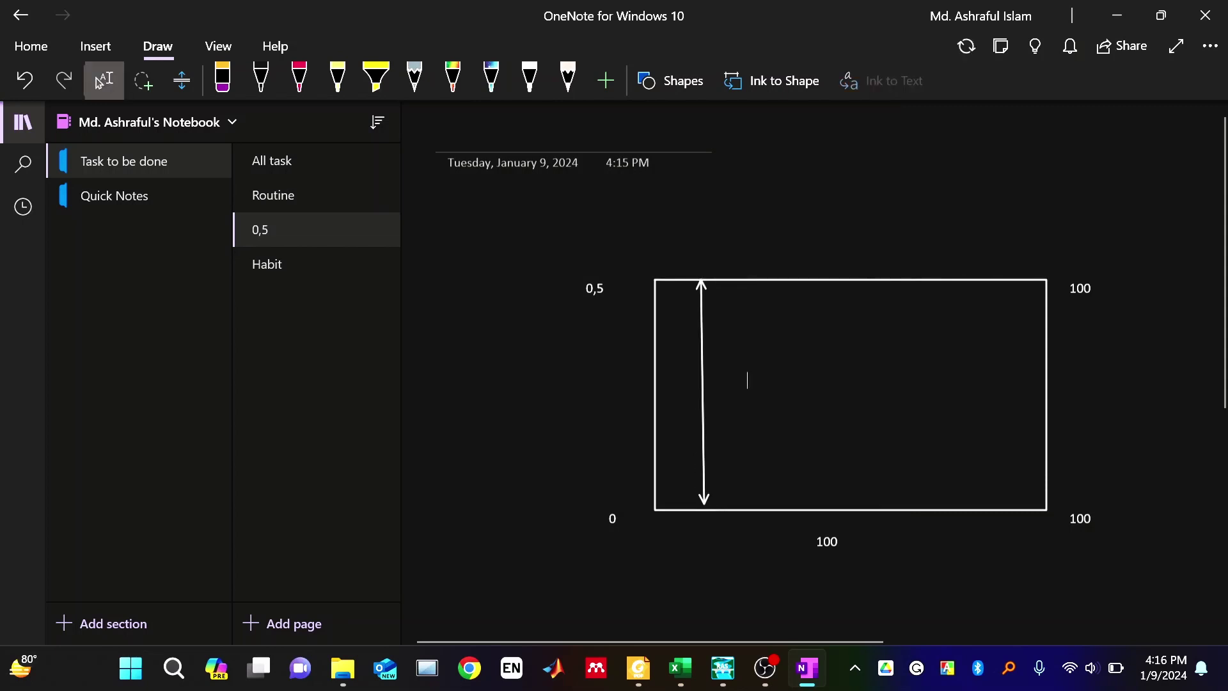
left_click(747, 380)
type("5m")
- Complete the remaining corner labels as 0,0 at lower left, 100,0 at lower right and 100,5 at upper right
left_click(616, 518)
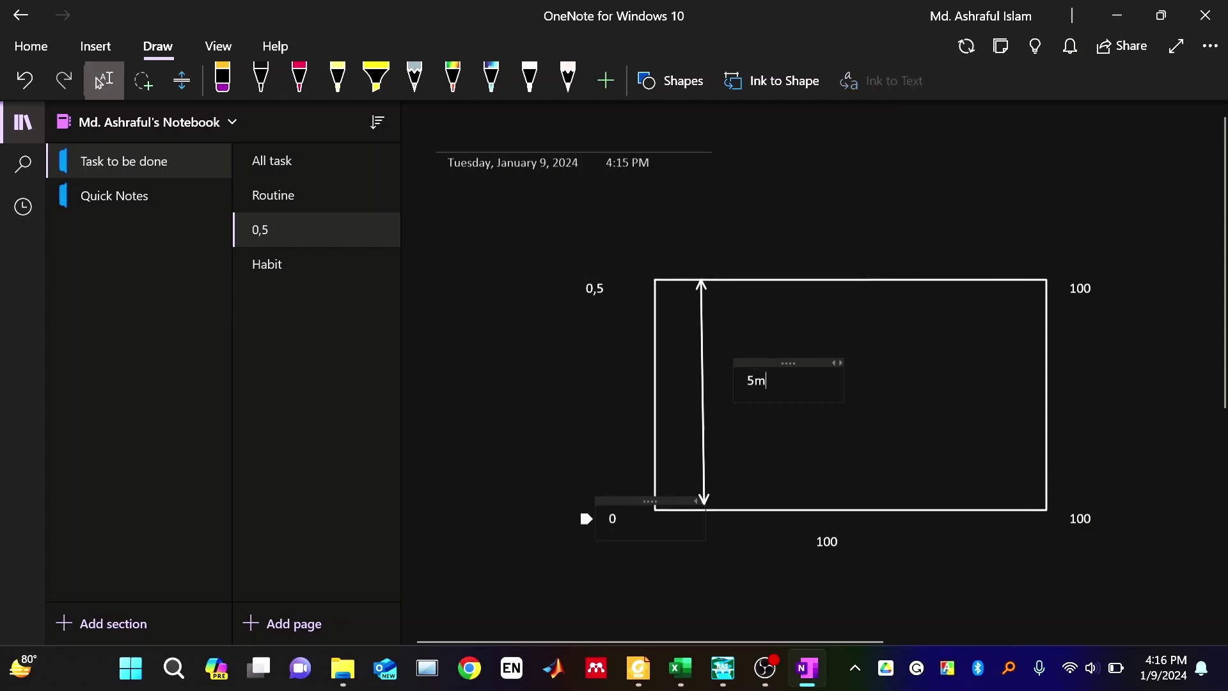
left_click(617, 518)
type(",0")
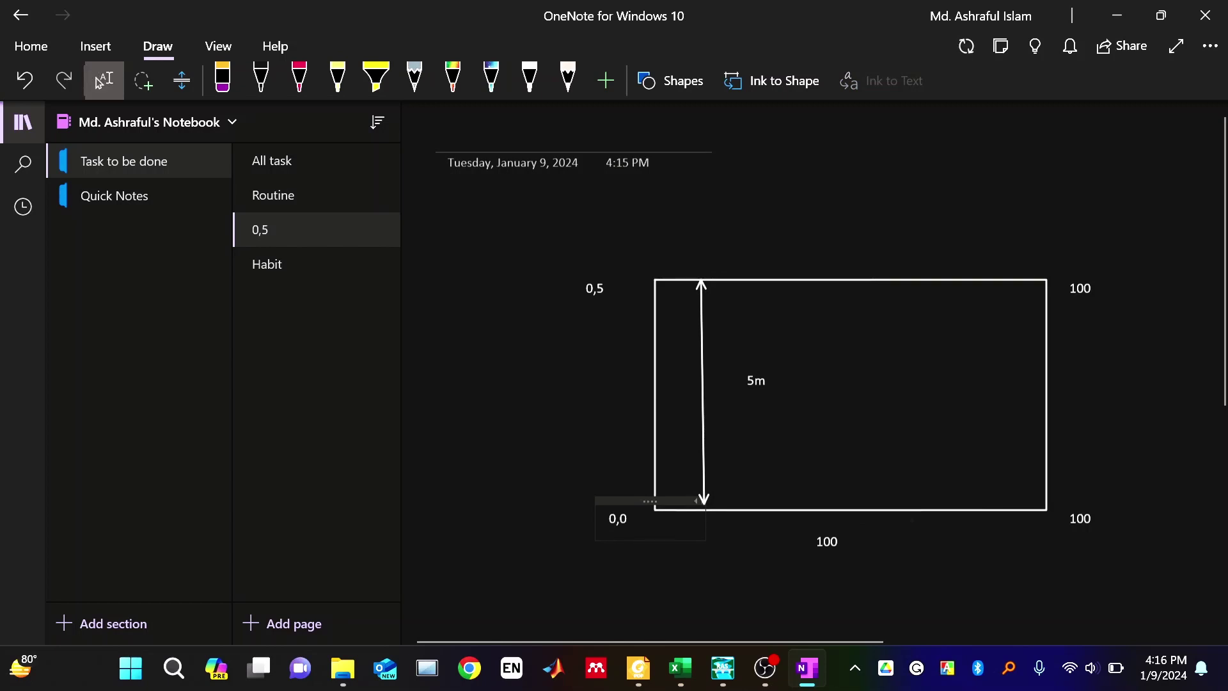
left_click(1047, 518)
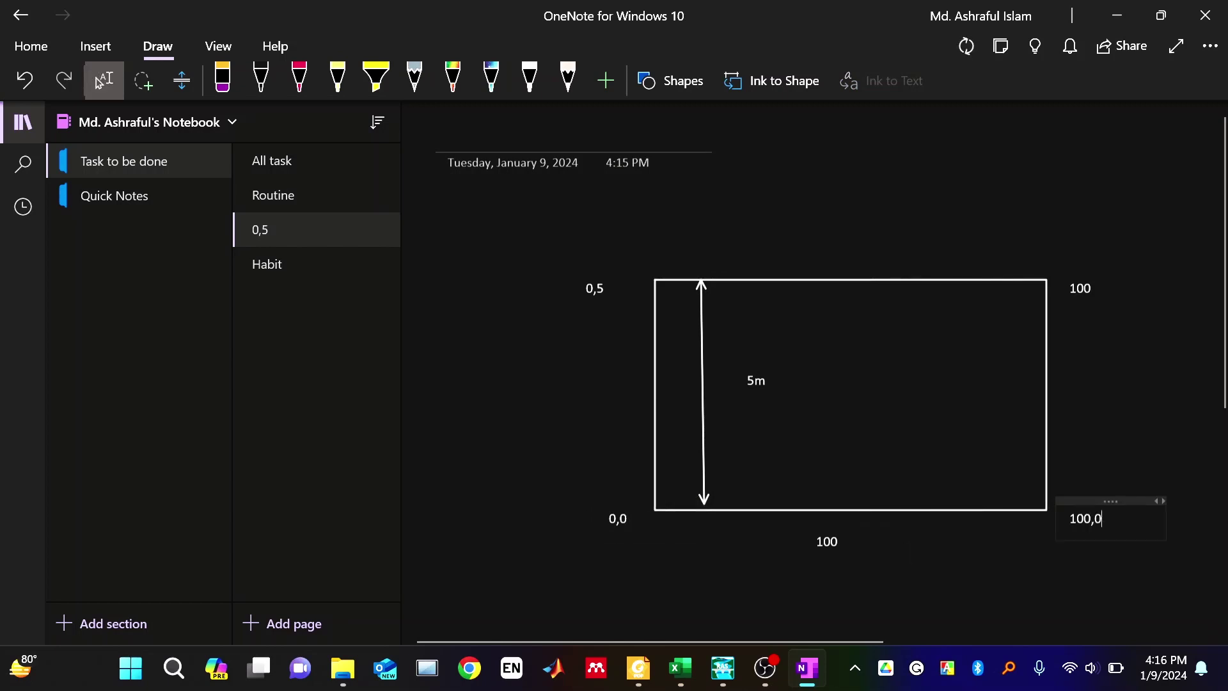
left_click(1047, 285)
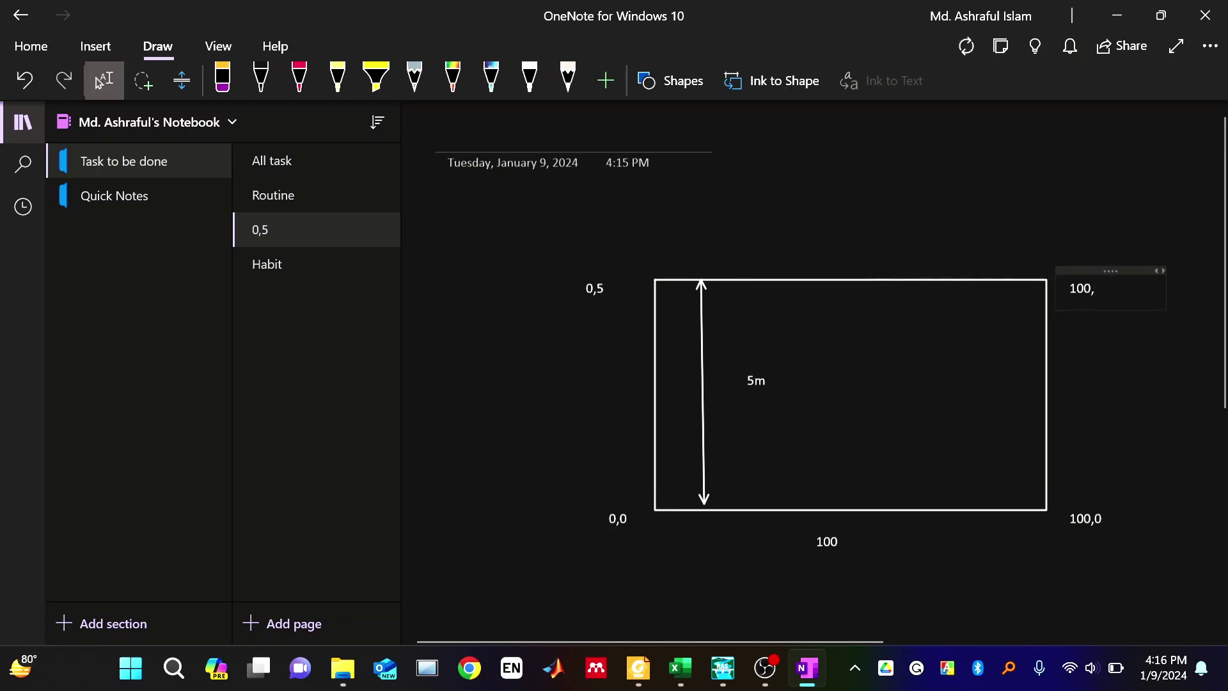
- With a white pen, underline the corner labels and draw an arrow around the rectangle's underside from 0,5 to 100,5
left_click(260, 78)
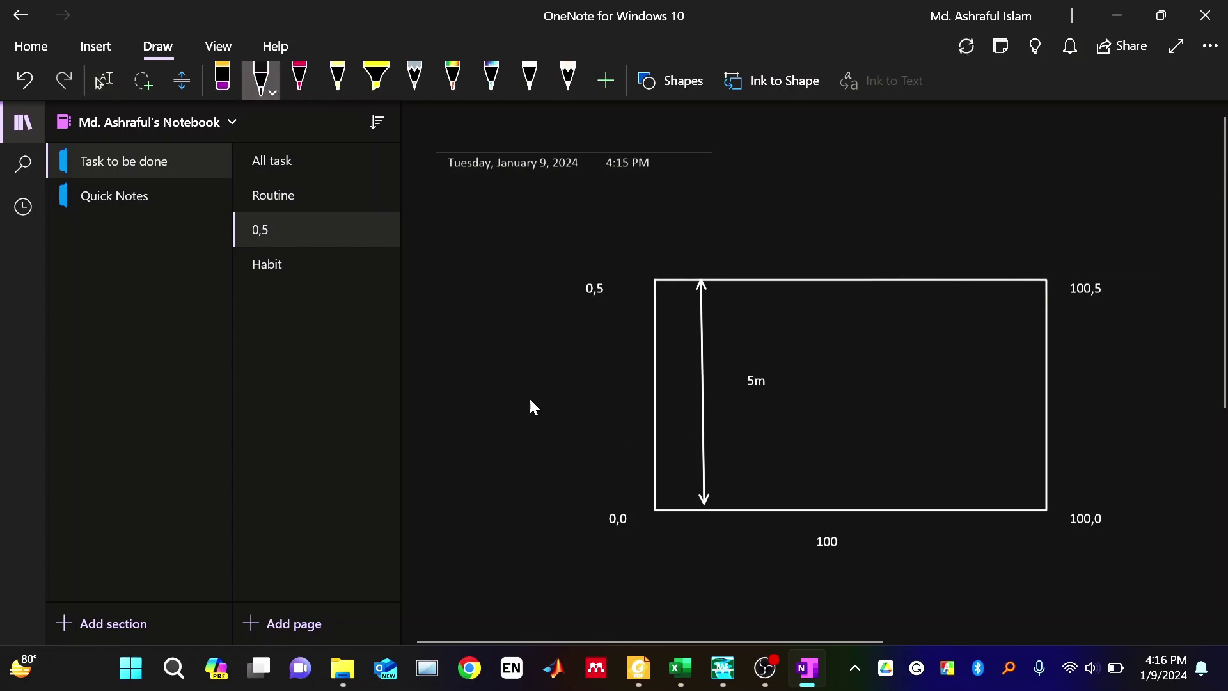
left_click(297, 73)
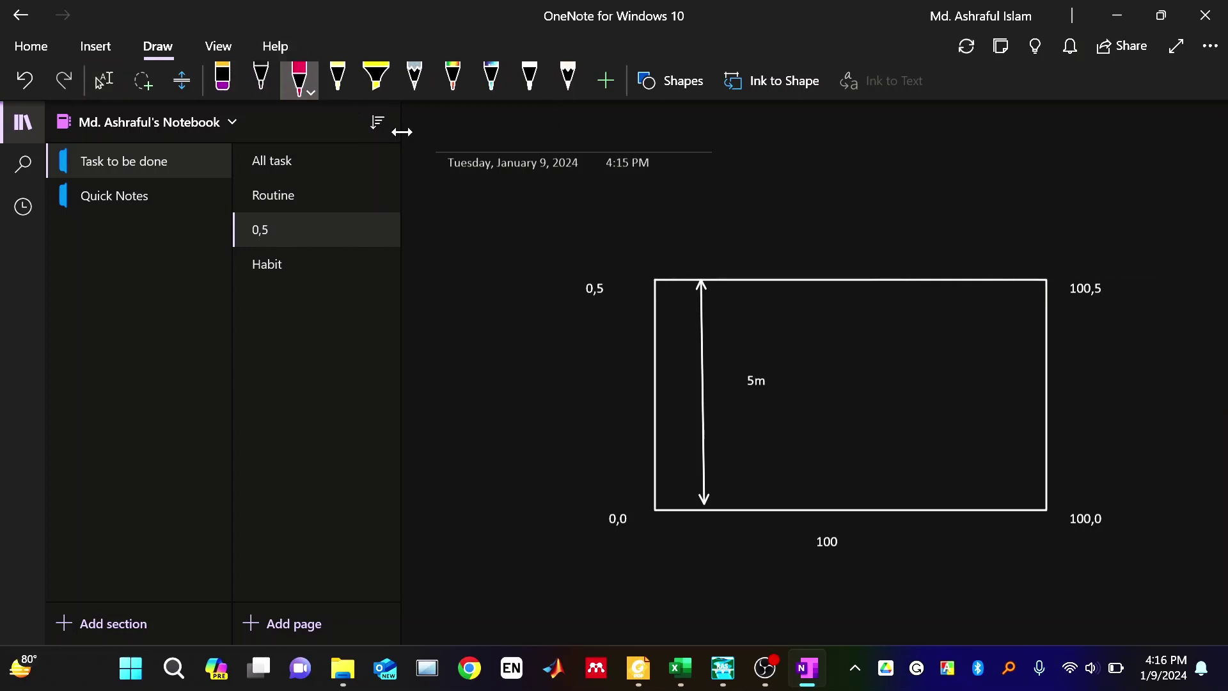
left_click(313, 90)
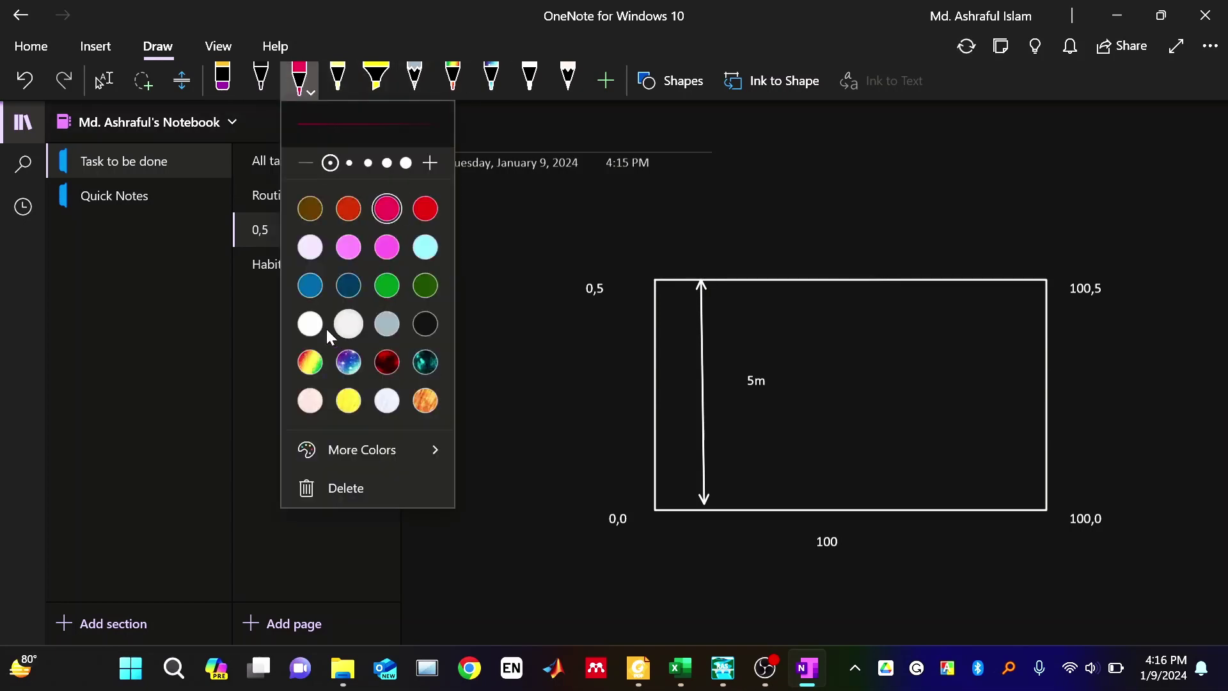
left_click(310, 324)
left_click(544, 291)
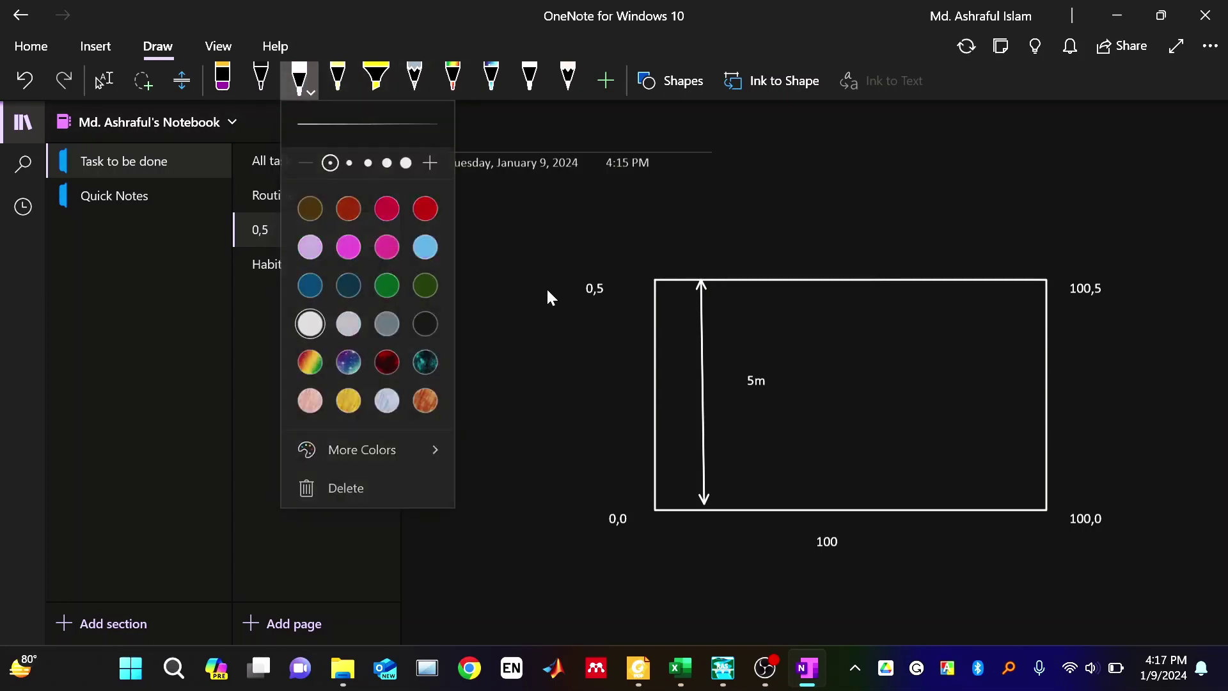
mouse_move(556, 484)
left_mouse_down()
mouse_move(598, 570)
mouse_move(930, 625)
left_mouse_up()
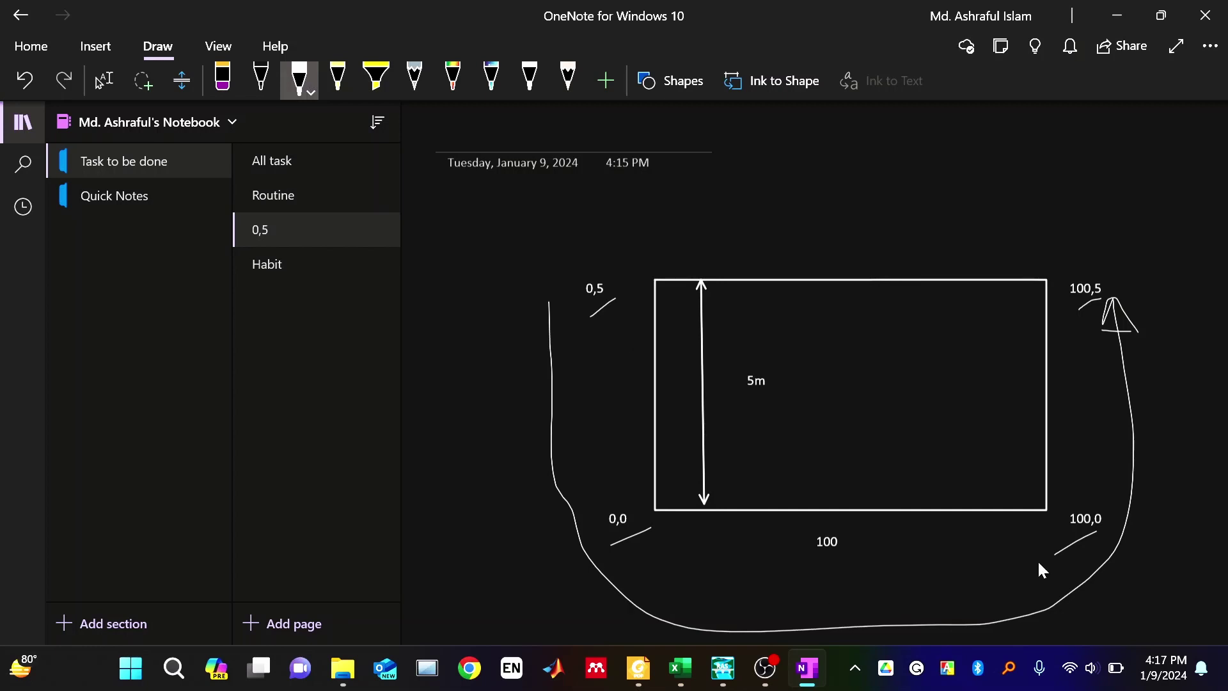
- Minimize OneNote, enter the elevations 5, 0, 0 and 5 for the four stations, and apply the data in the maximized cross section editor
left_click(1114, 15)
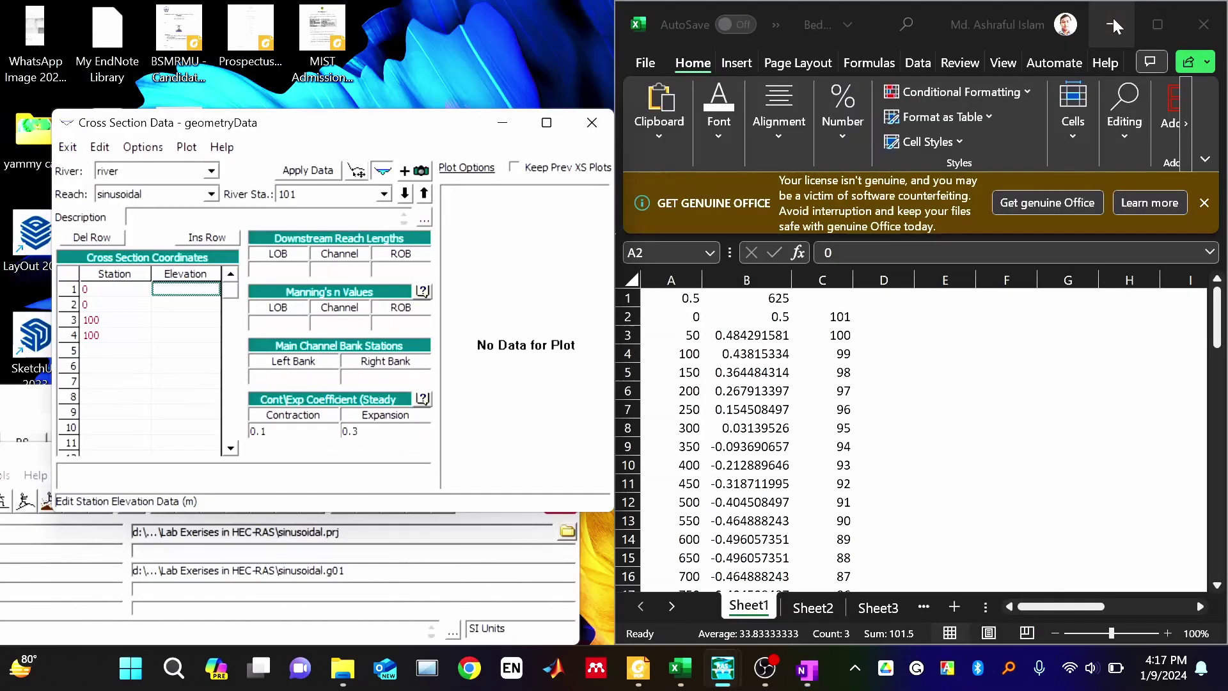
left_click(171, 294)
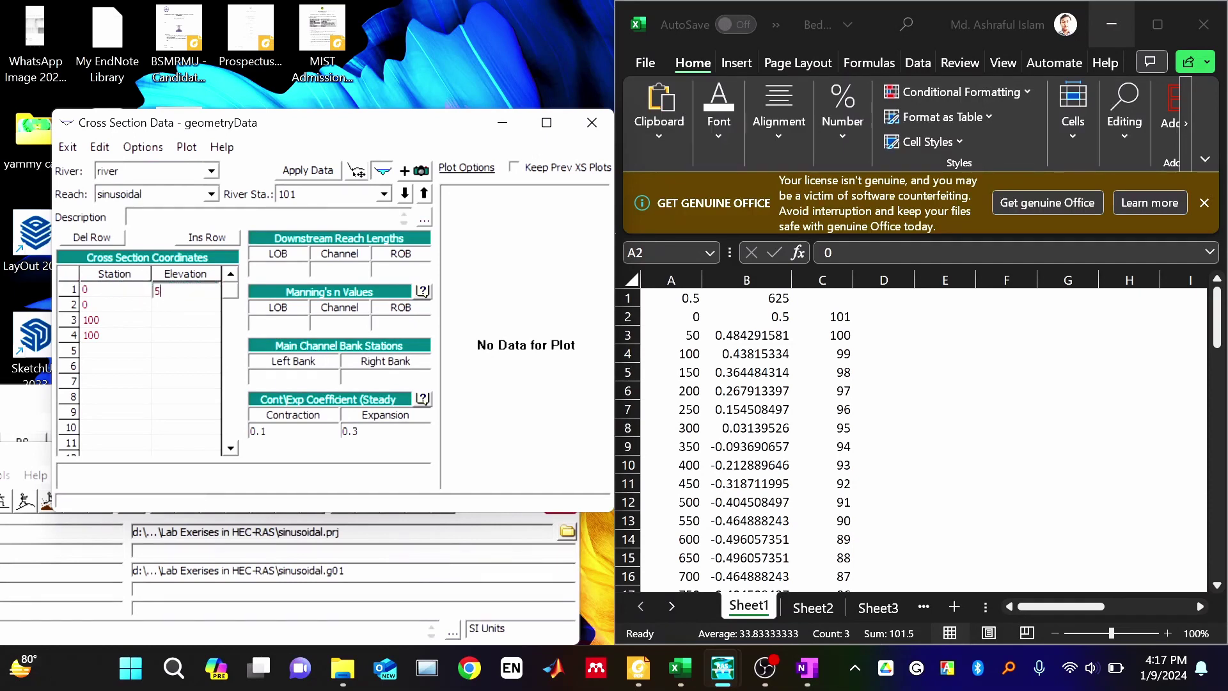
type("5")
left_click(167, 311)
type("0")
left_click(160, 321)
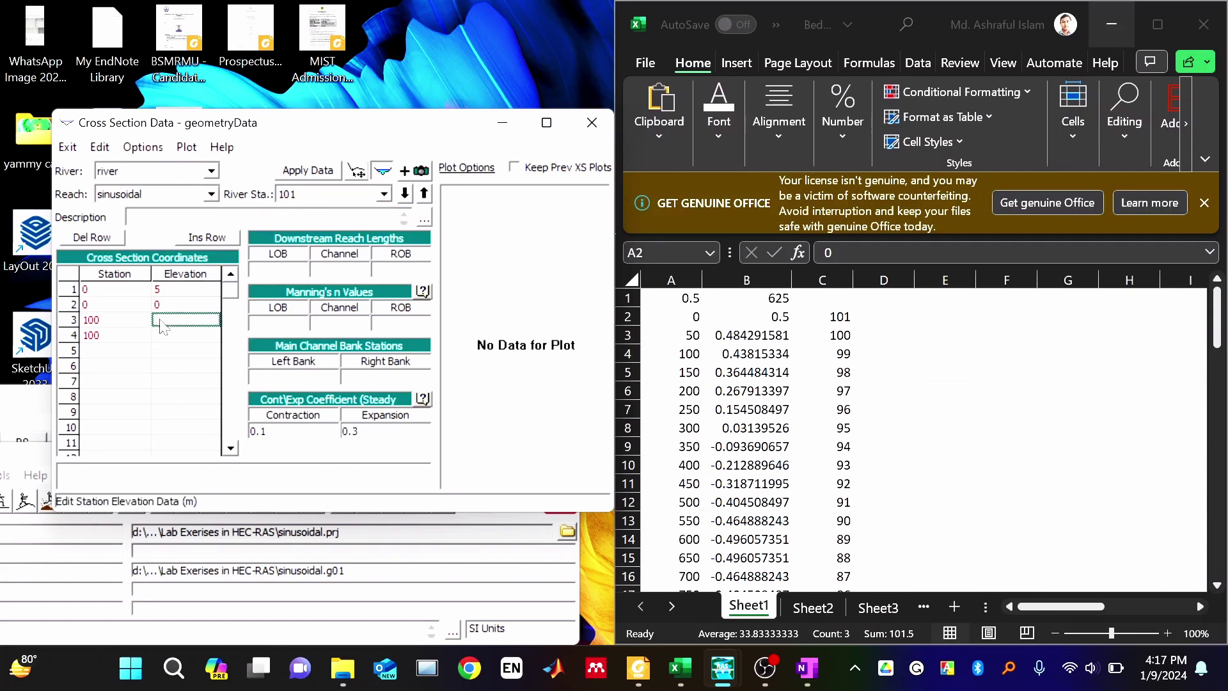
type("0")
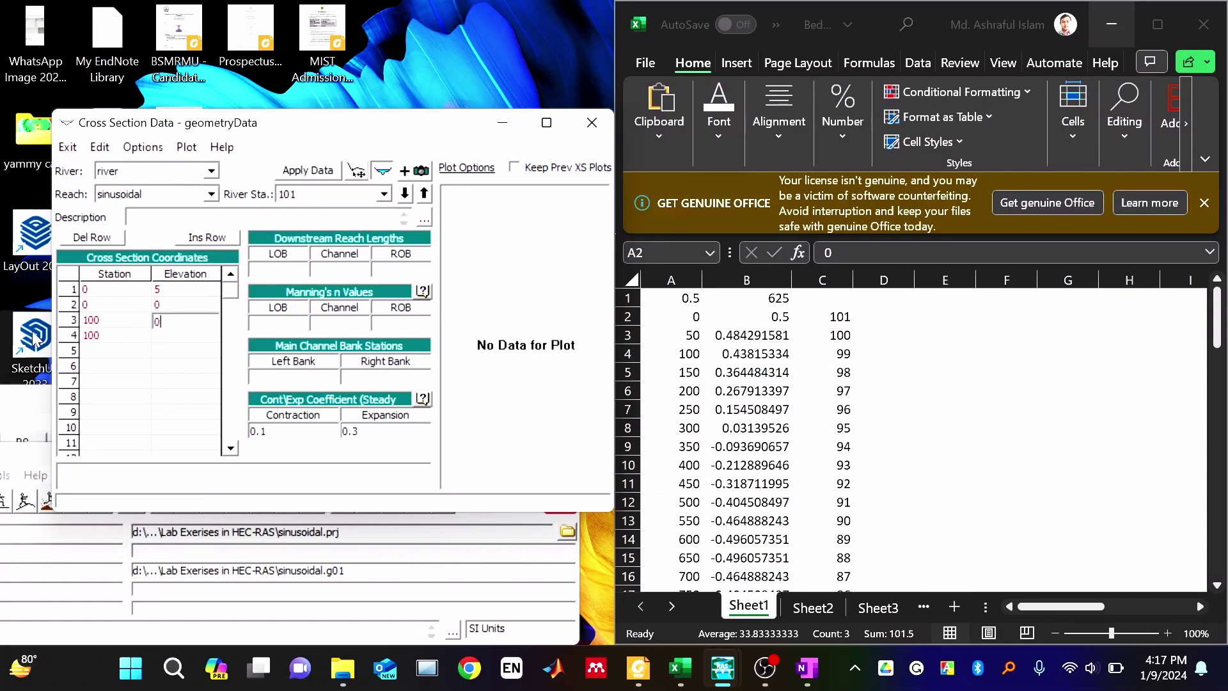
left_click(168, 339)
left_click(546, 122)
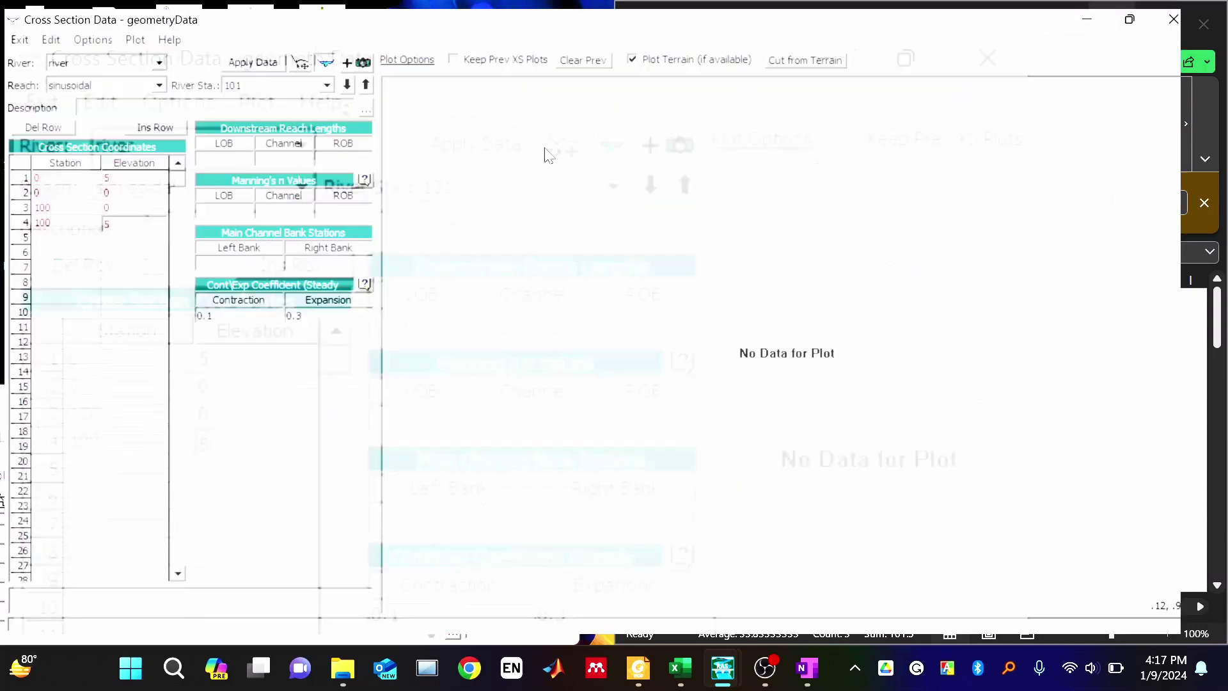
left_click(257, 55)
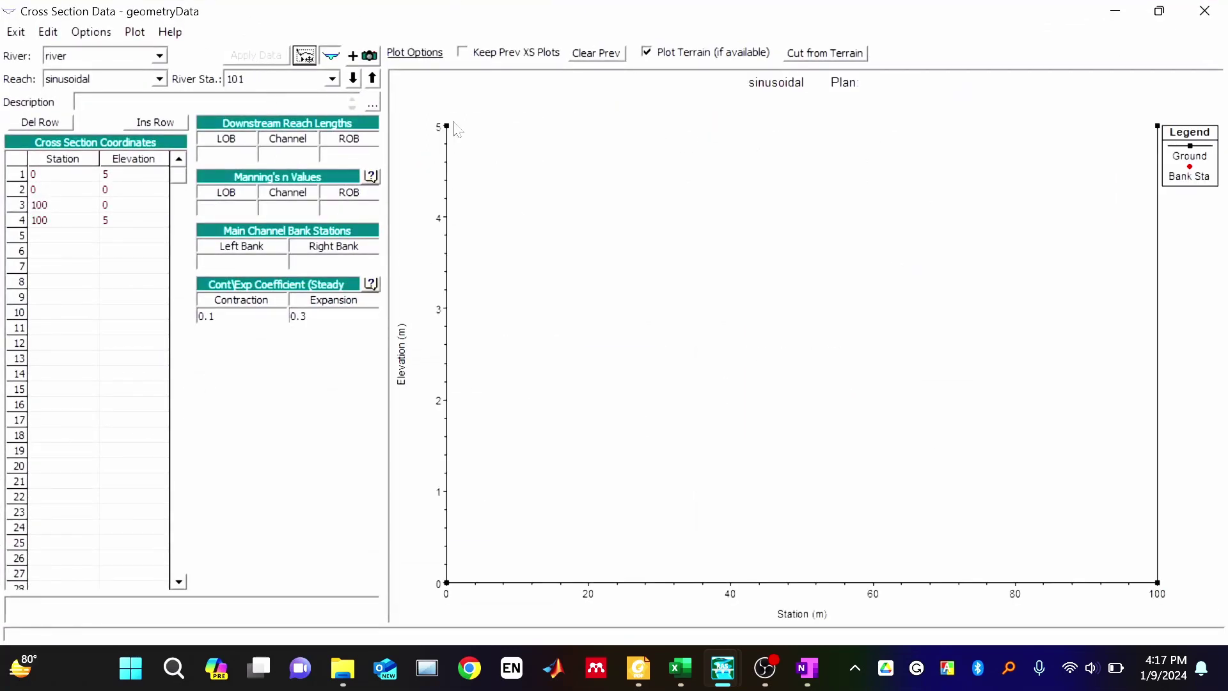
- Restore the cross section editor over the Excel window and bring up the lab PDF with the channel specifications
left_click_drag(931, 17, 879, 110)
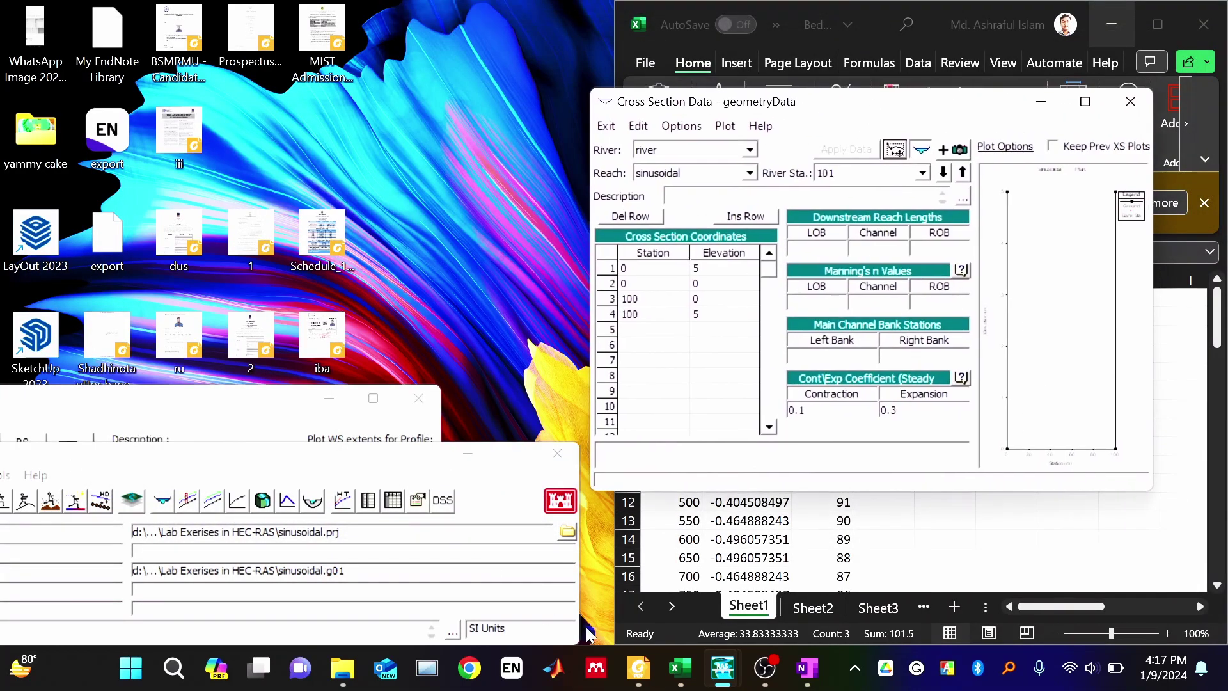
left_click(639, 668)
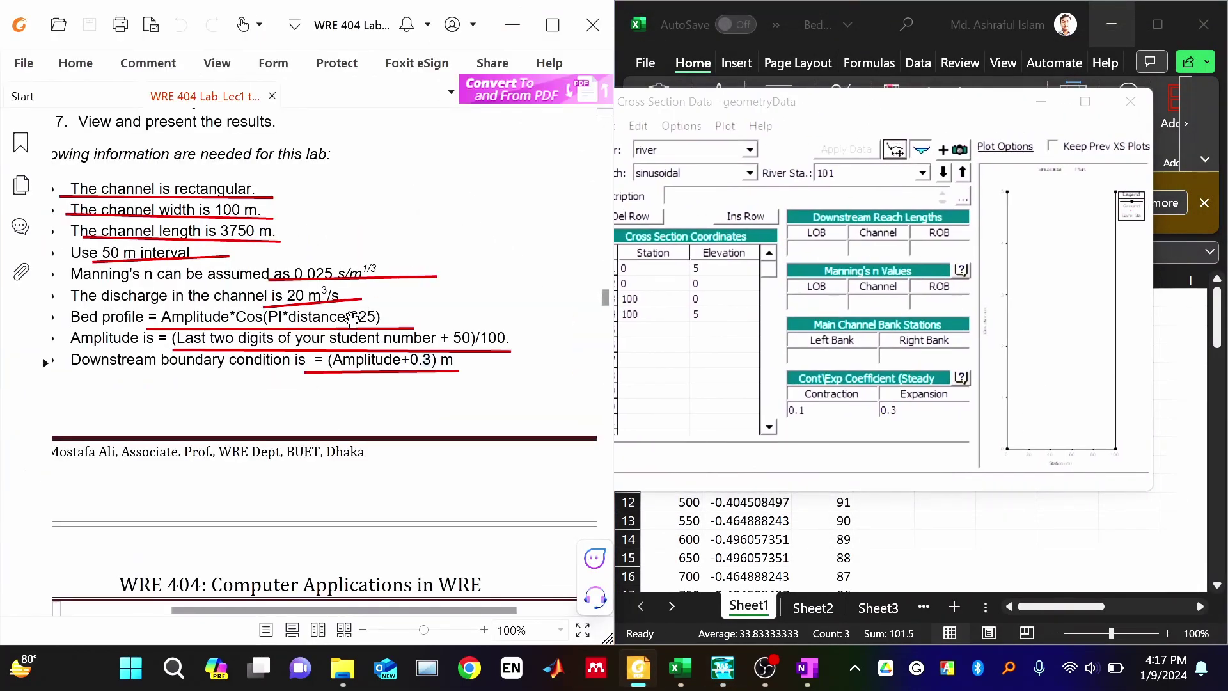
- Set the downstream reach lengths for the left overbank, channel and right overbank to 50 m each at station 101
left_click(813, 250)
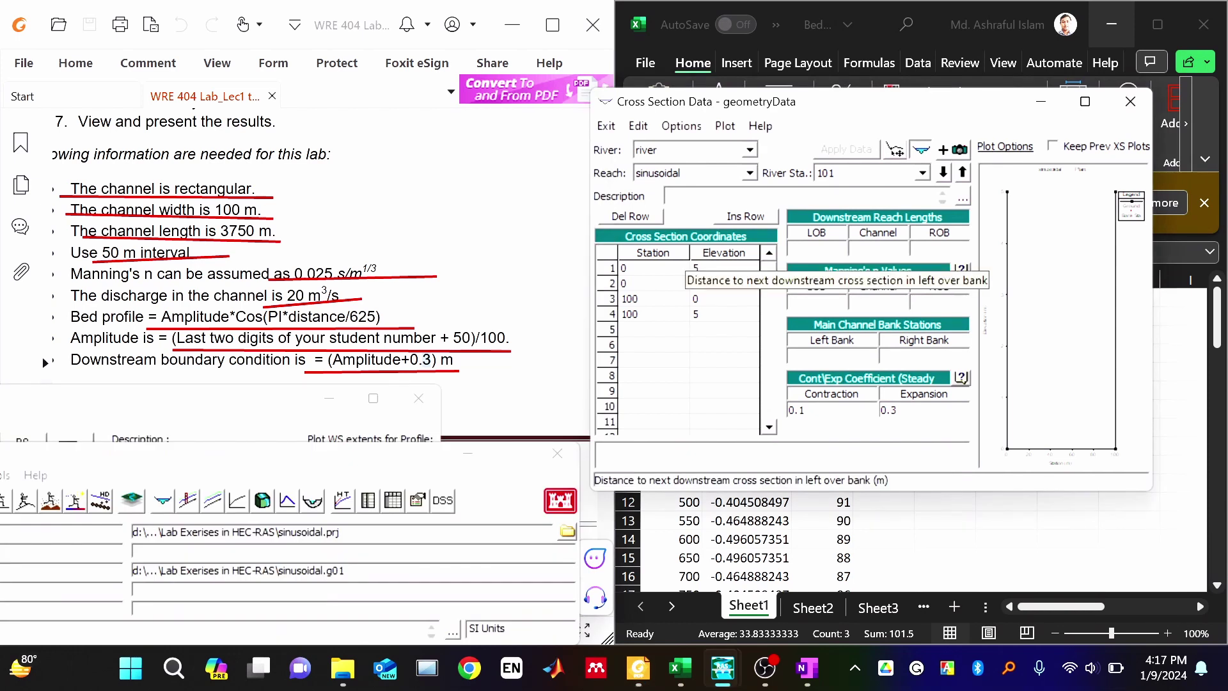
type("5")
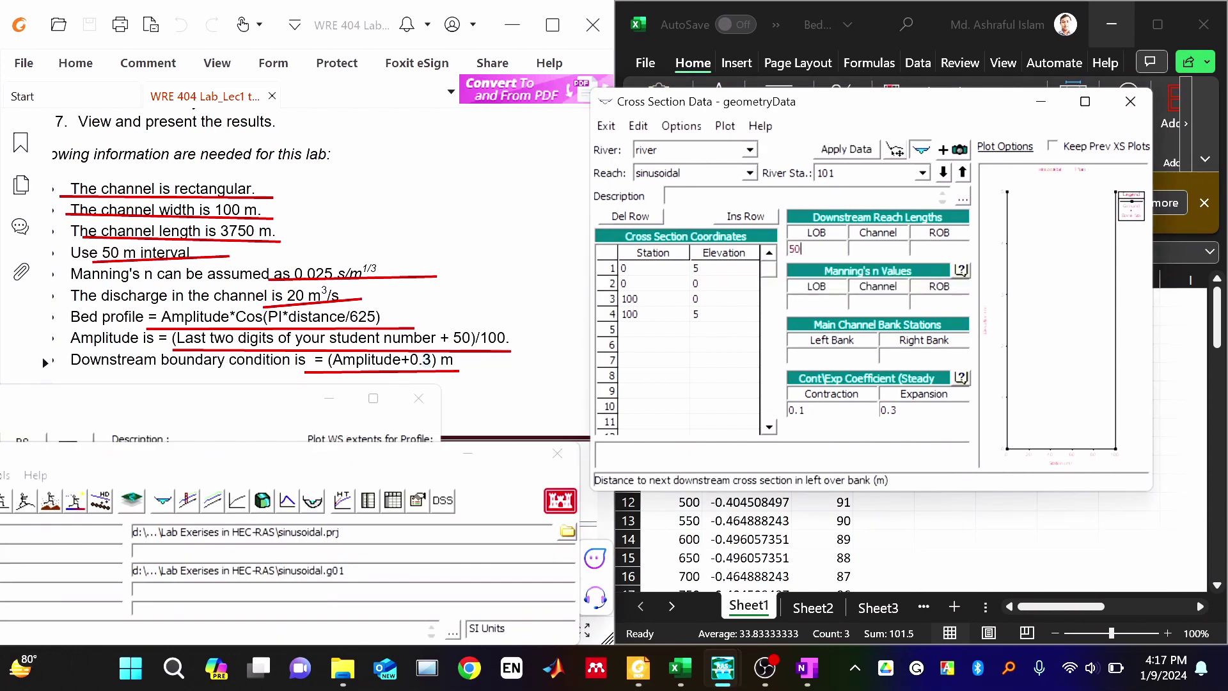
type("0")
key("Tab")
type("50")
key("Tab")
type("50")
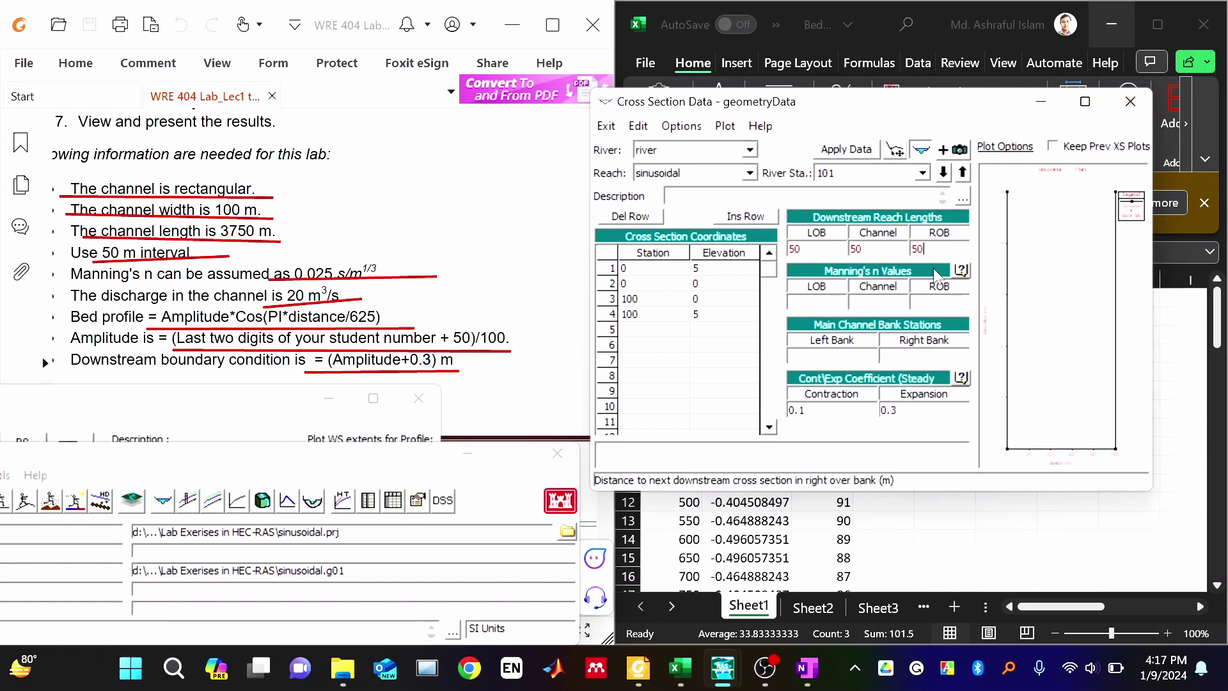
- Set Manning's n to 0.025 for the left overbank, channel and right overbank
key("Tab")
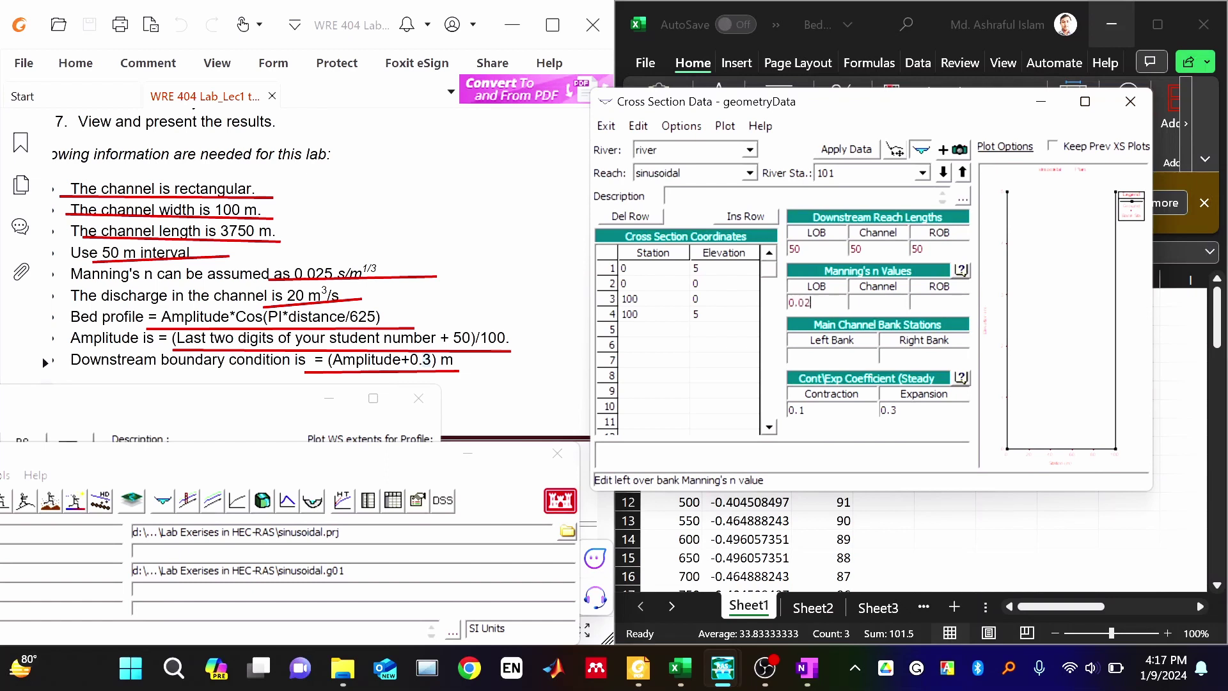
key("shift+Home")
key("ctrl+c")
key("Tab")
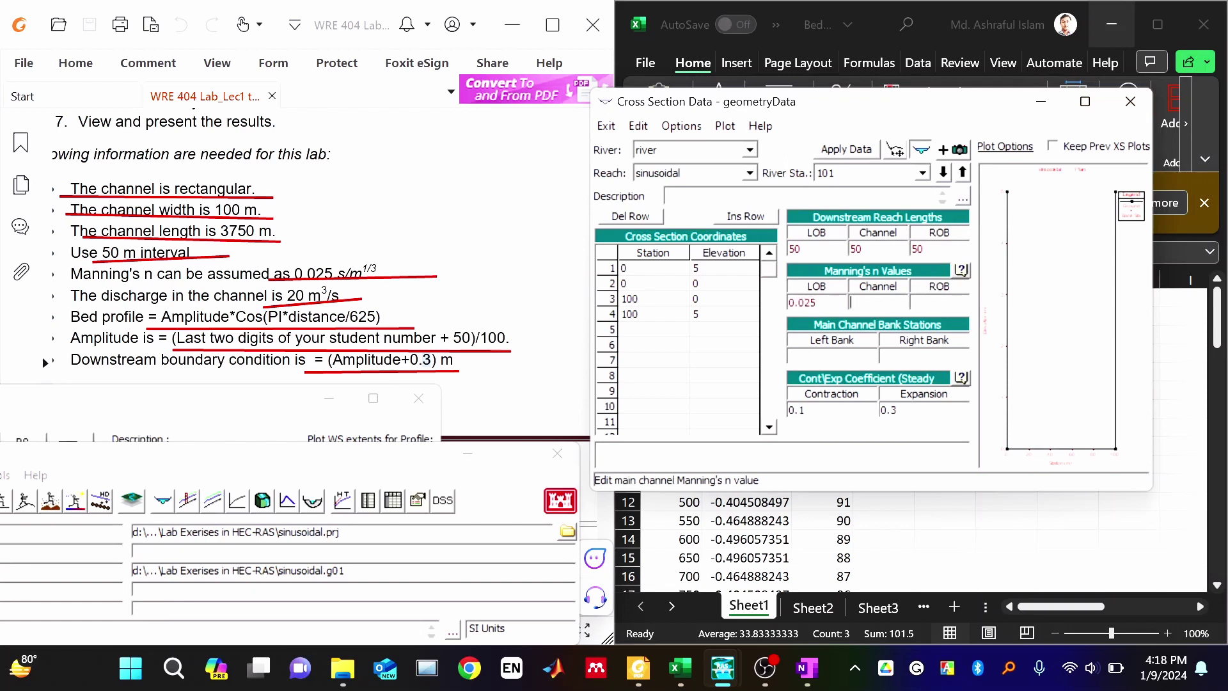
key("ctrl+v")
key("Tab")
key("ctrl+v")
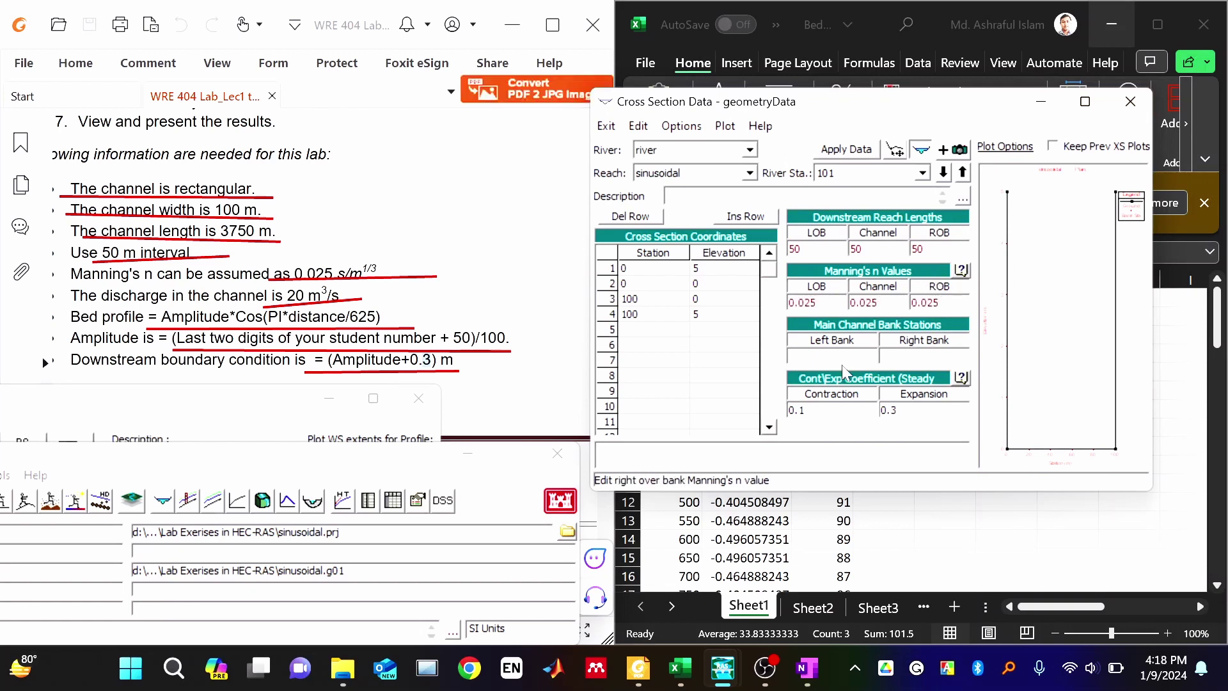
- Set the main channel bank stations to 0 on the left and 100 on the right, and apply the data
left_click(790, 355)
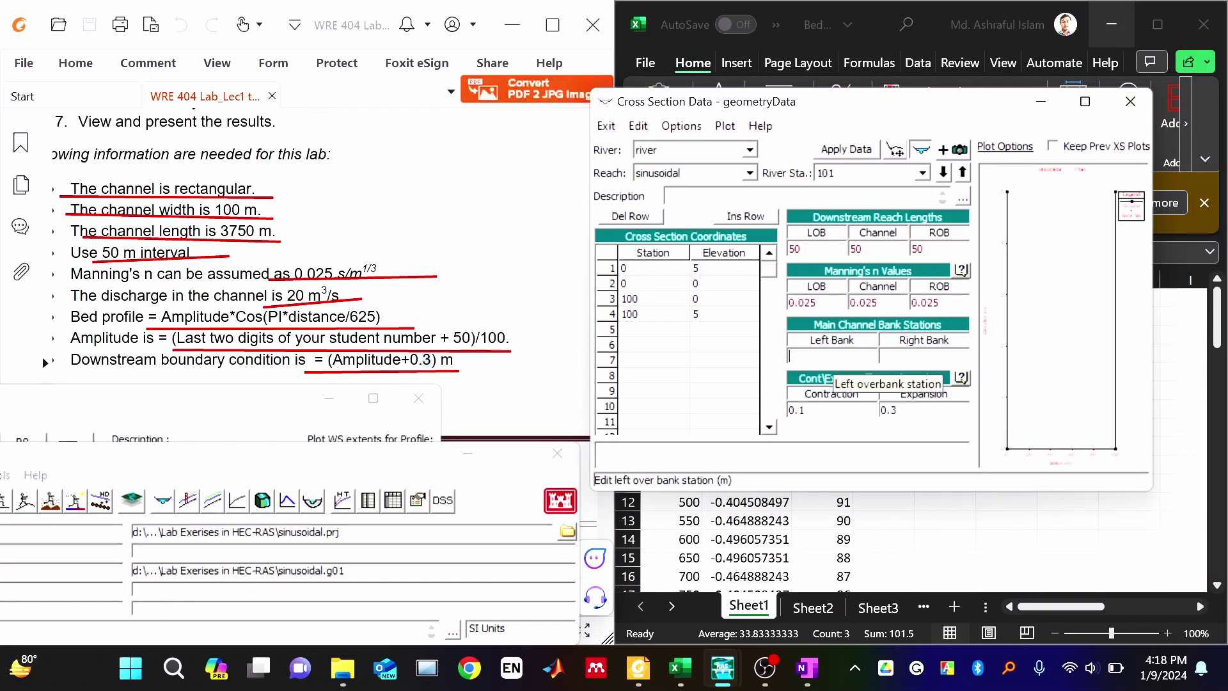
type("0")
key("Tab")
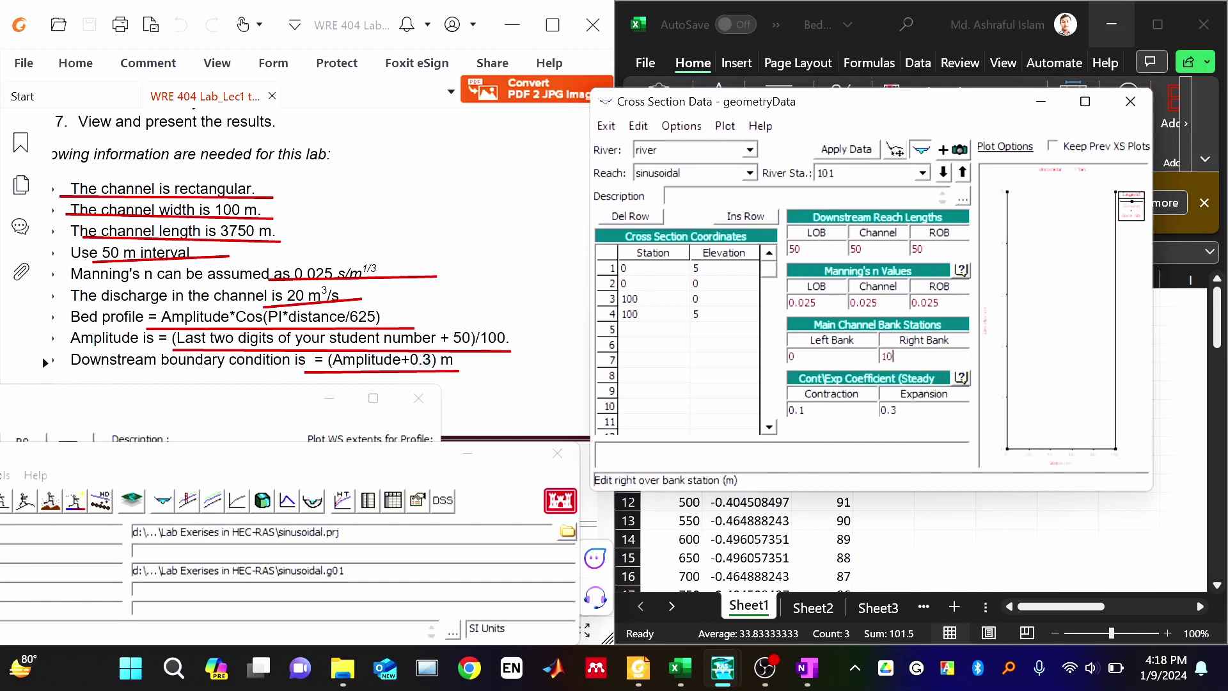
type("100")
left_click(846, 149)
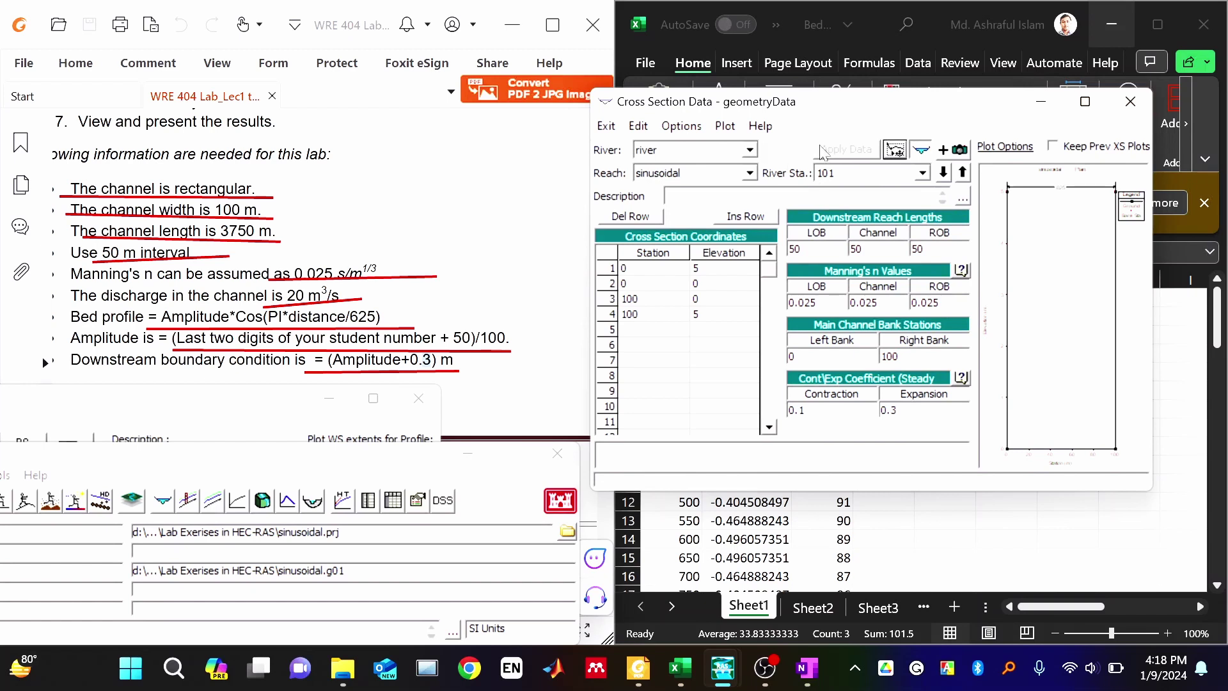
- Move the cross section editor clear of the Excel sheet and copy the current cross section to river station 100
left_click_drag(877, 115, 315, 90)
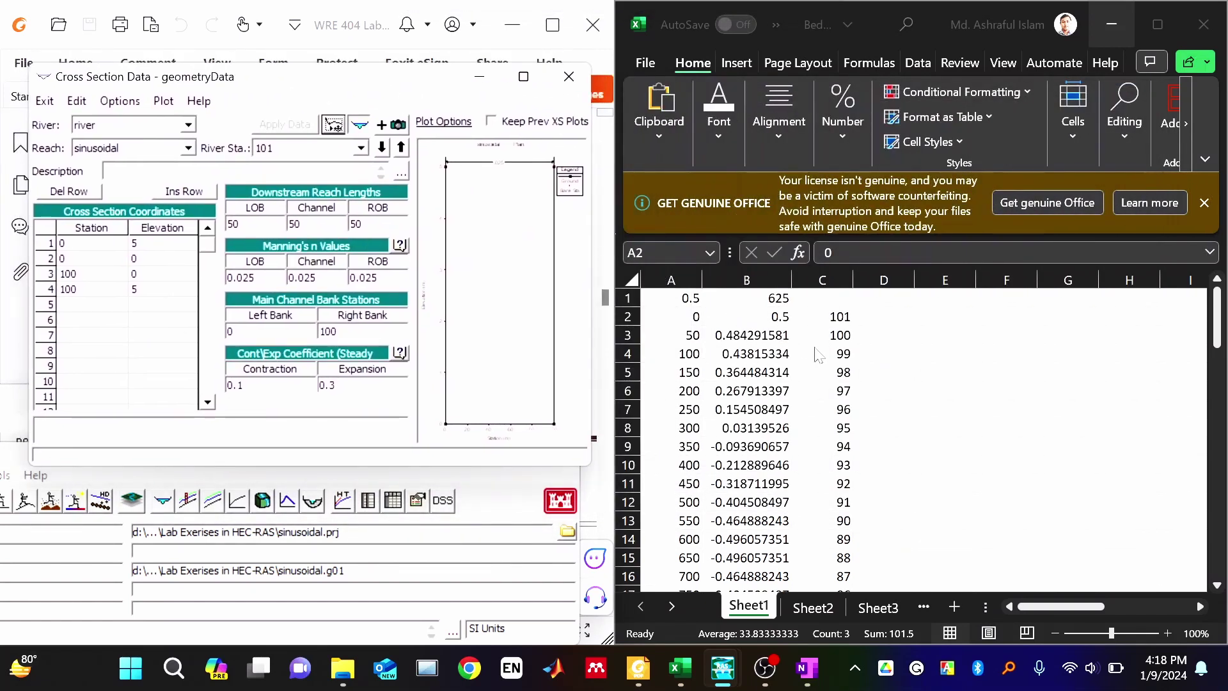
left_click(847, 337)
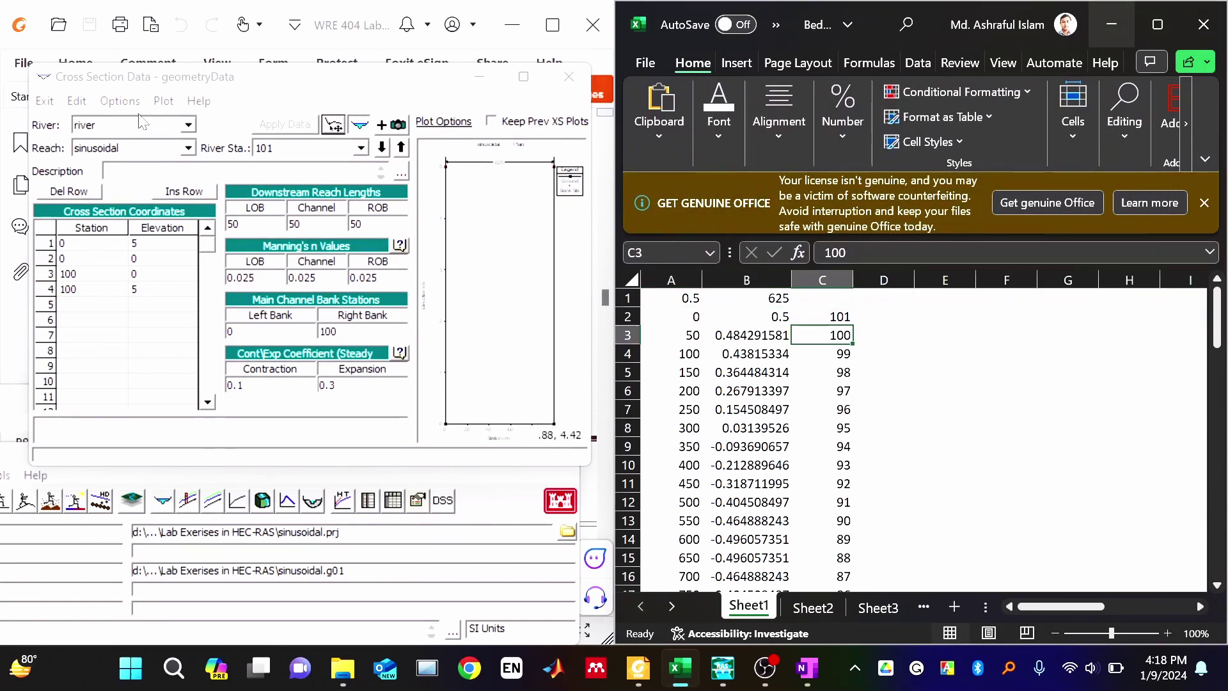
left_click(122, 101)
left_click(156, 144)
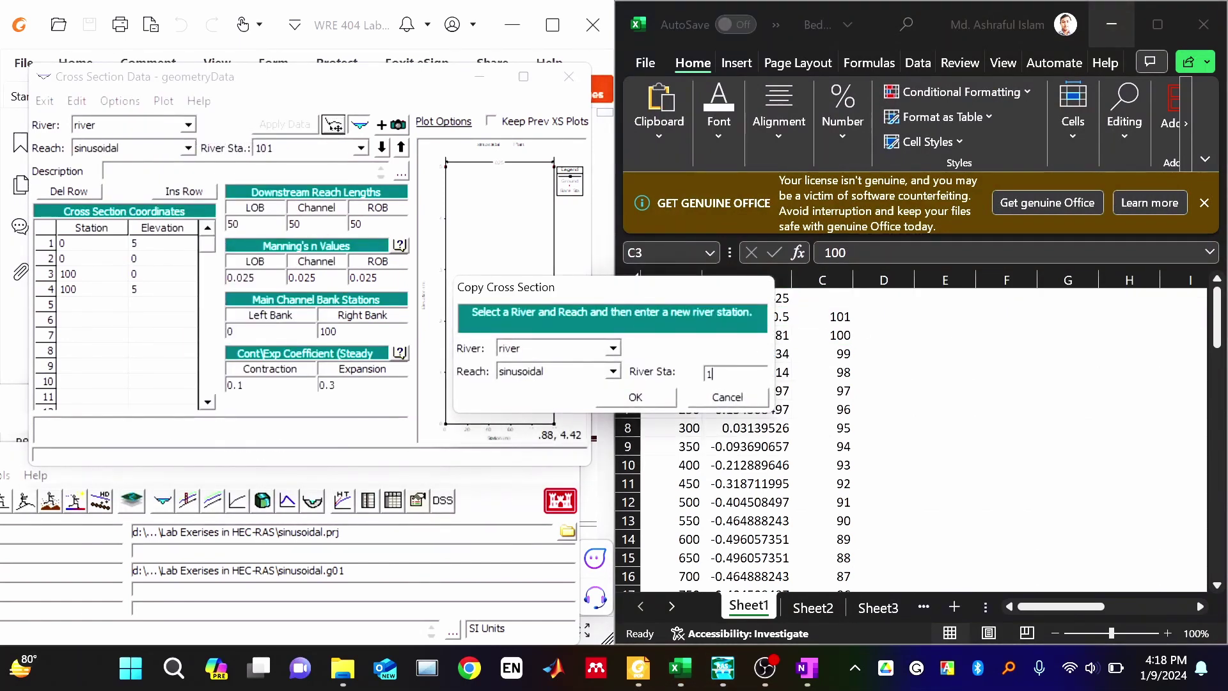
type("100")
left_click(668, 401)
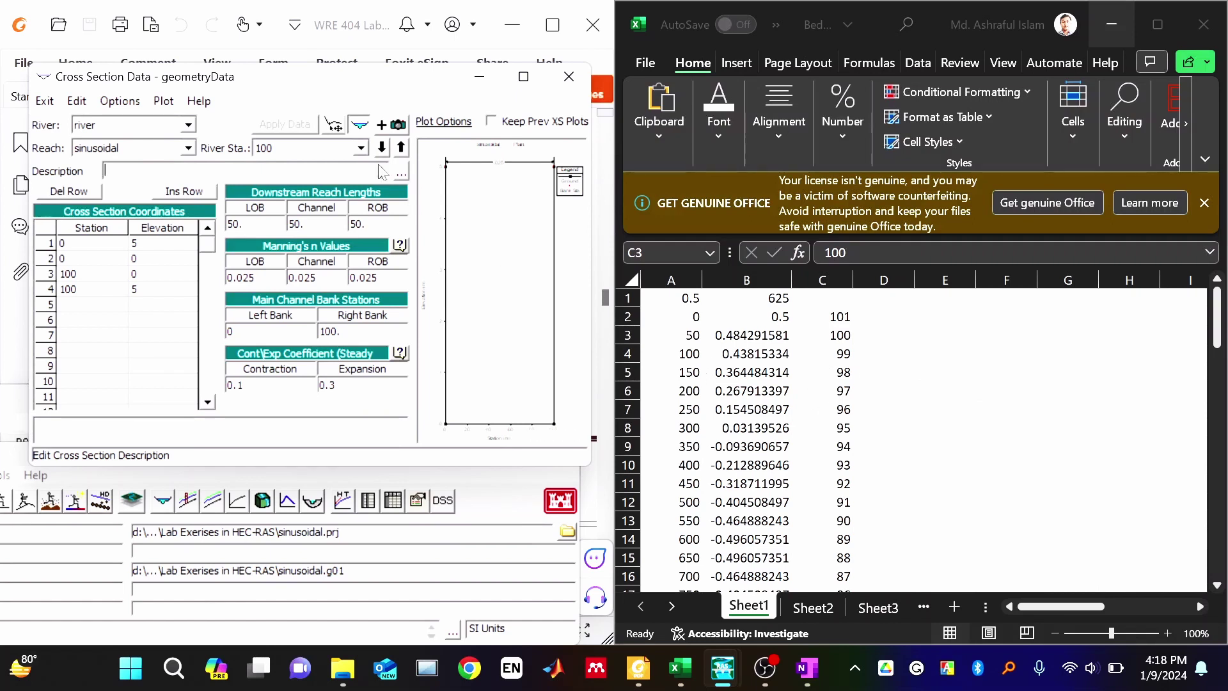
- Return to river station 101 and copy its bed elevation of 0.5 from cell B2 of the Excel sheet
left_click(402, 148)
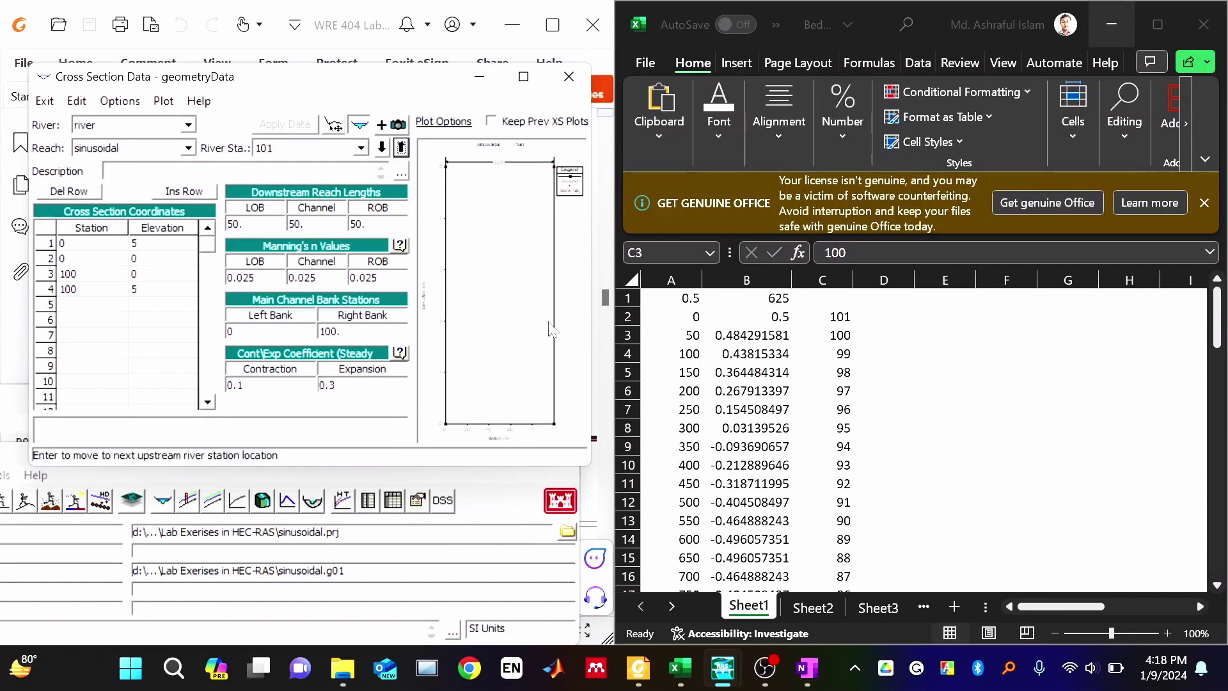
left_click(154, 261)
left_click(153, 275)
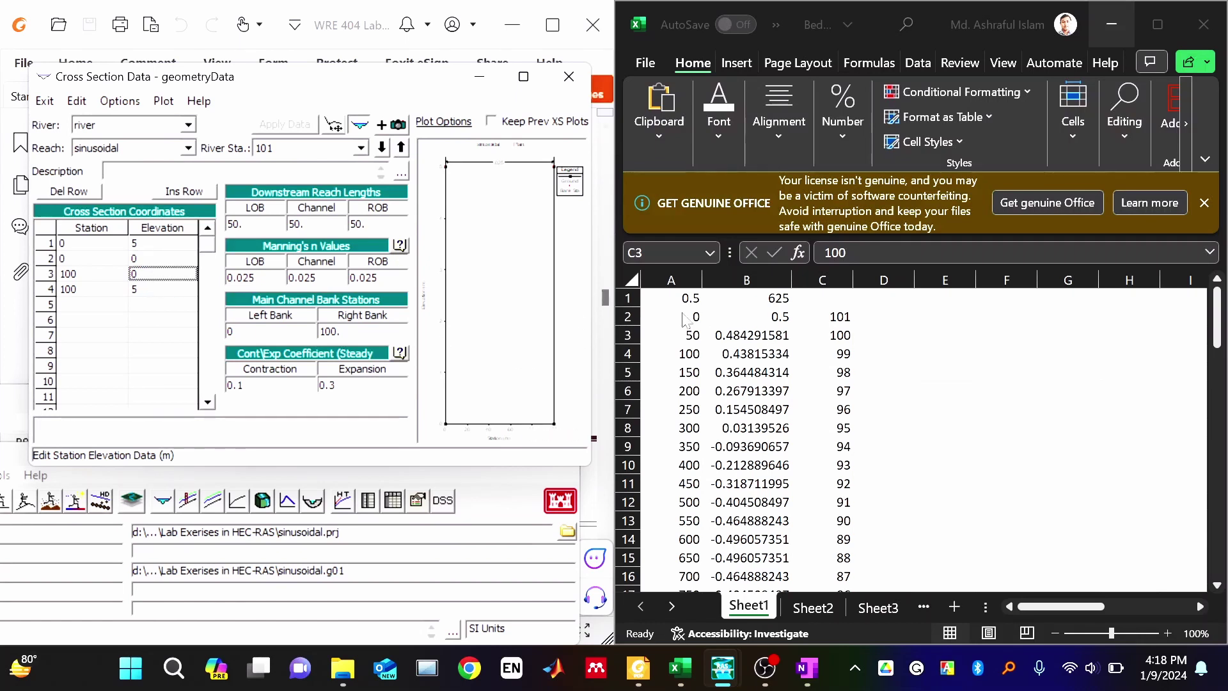
key("alt+Tab")
left_click(775, 317)
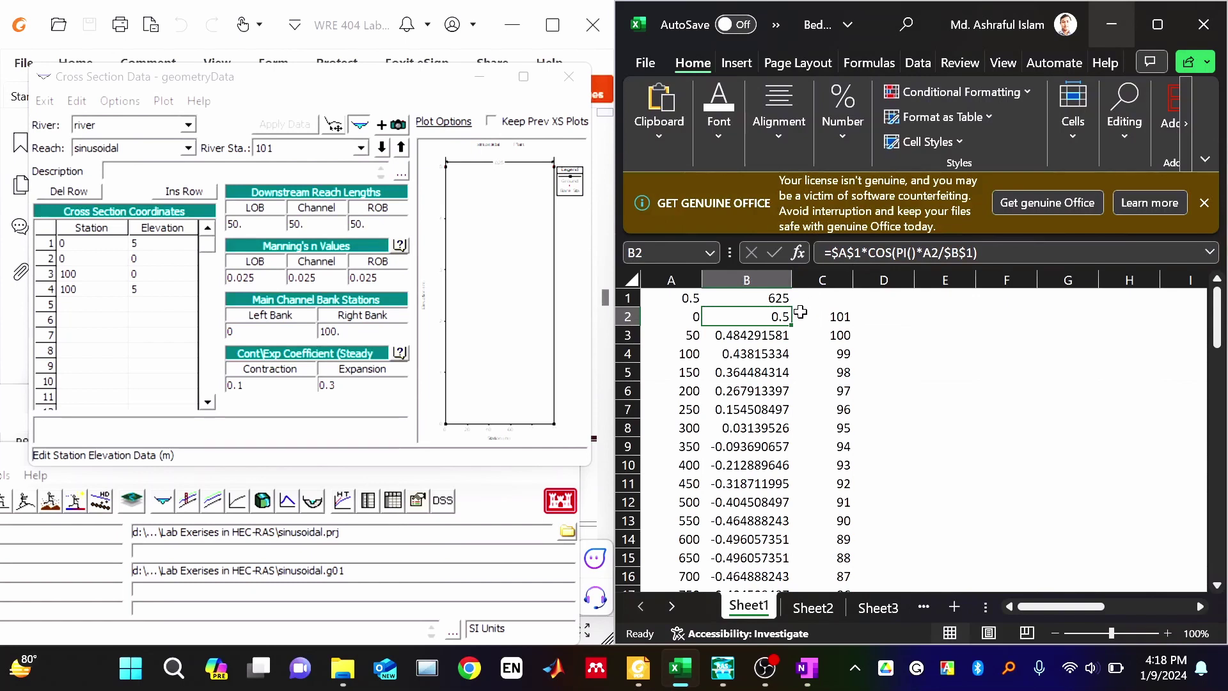
key("ctrl+c")
- Paste 0.5 as the elevation of the second and third points of station 101 and apply the data
left_click(134, 263)
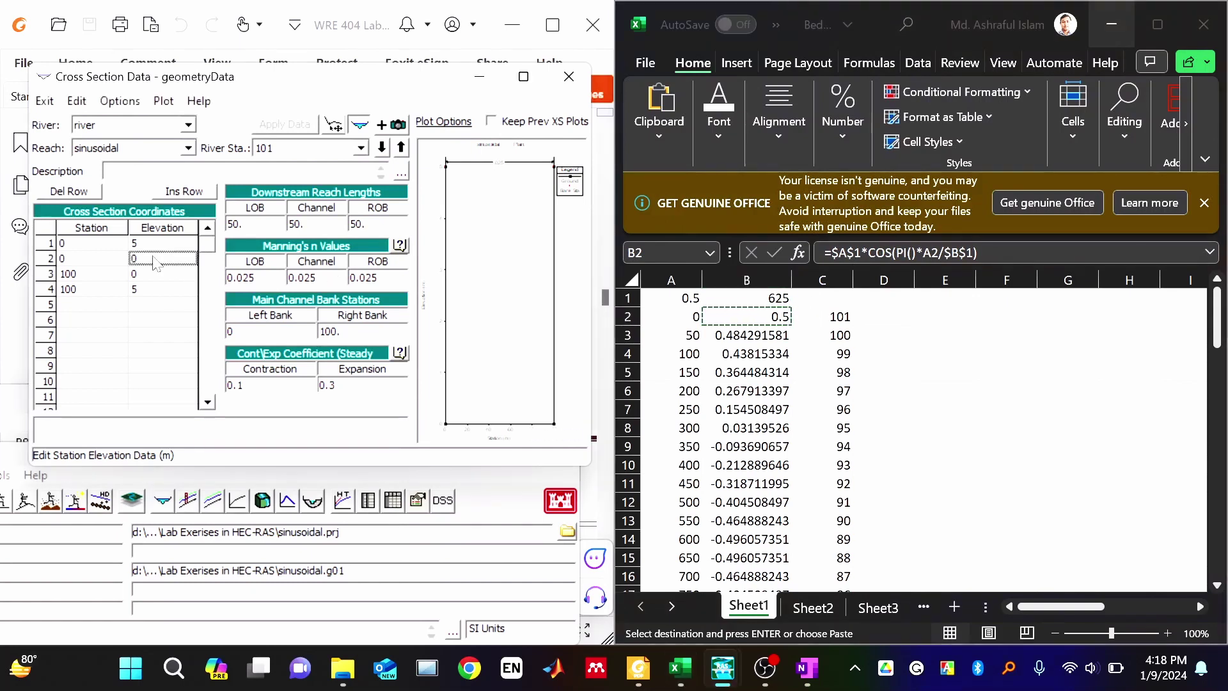
left_click(135, 260)
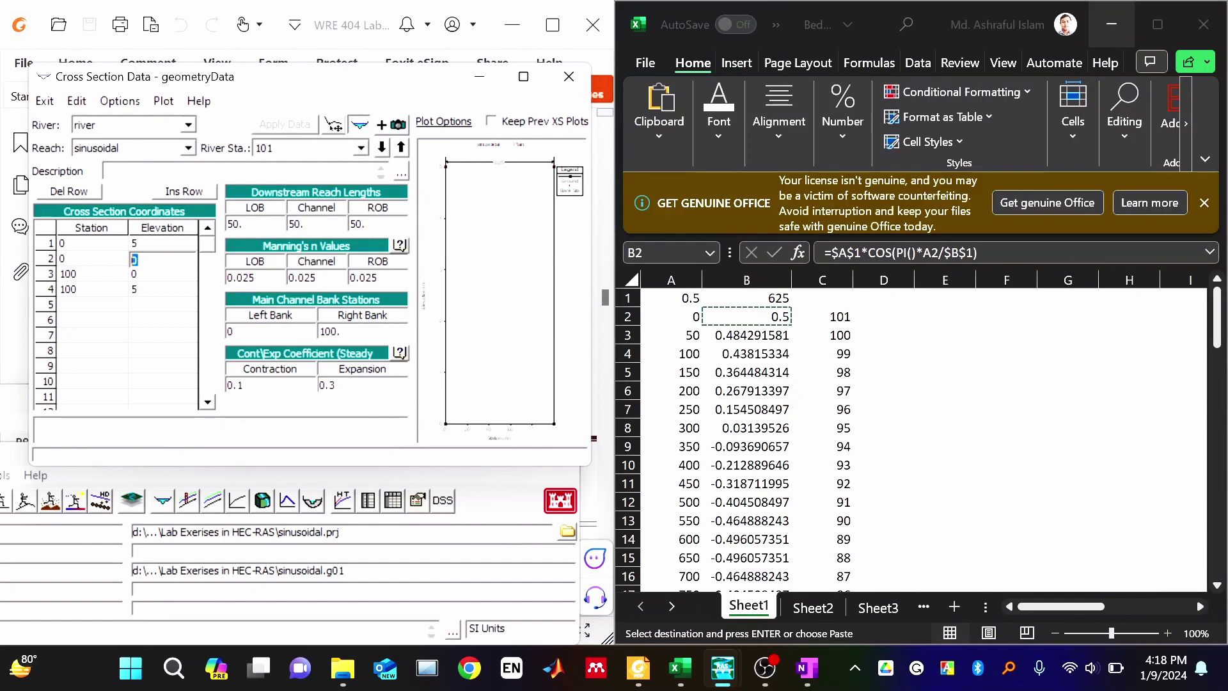
key("ctrl+v")
left_click(140, 276)
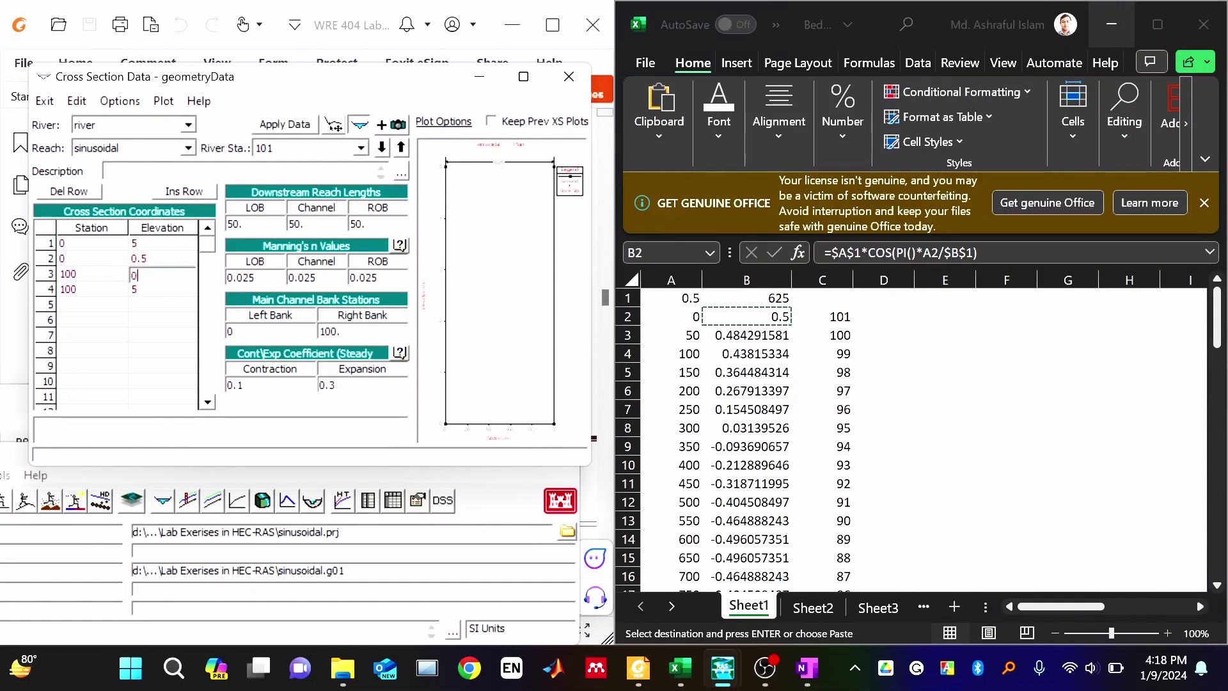
key("ctrl+v")
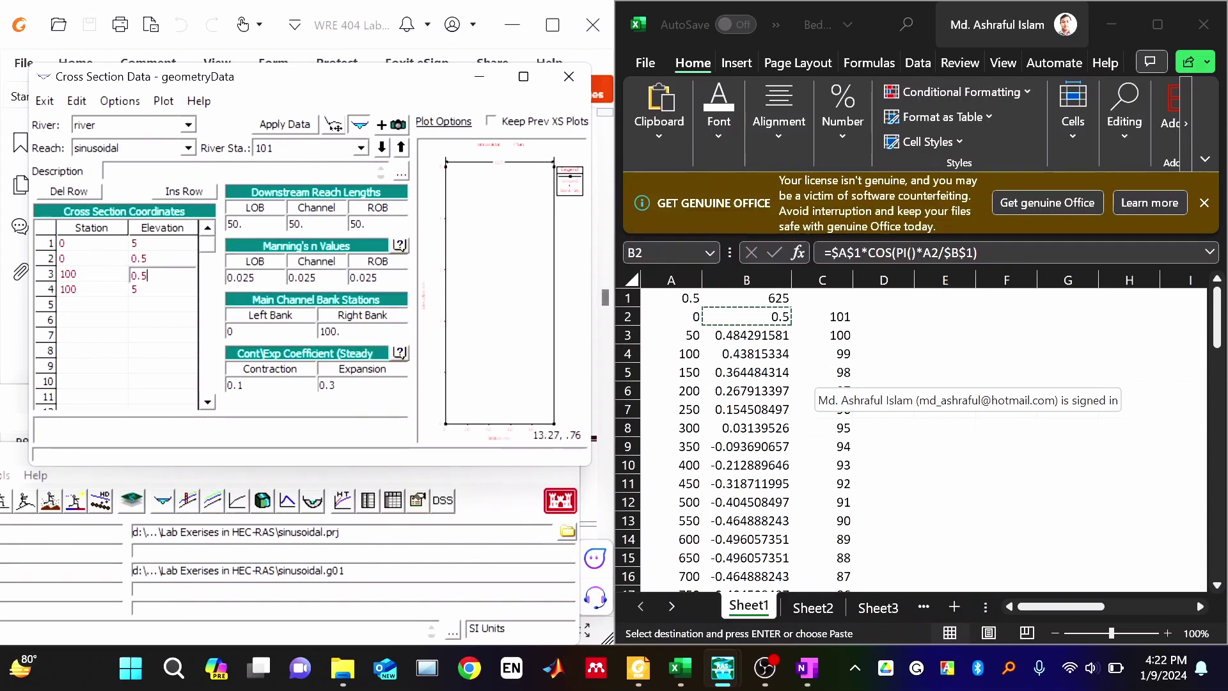
left_click(168, 259)
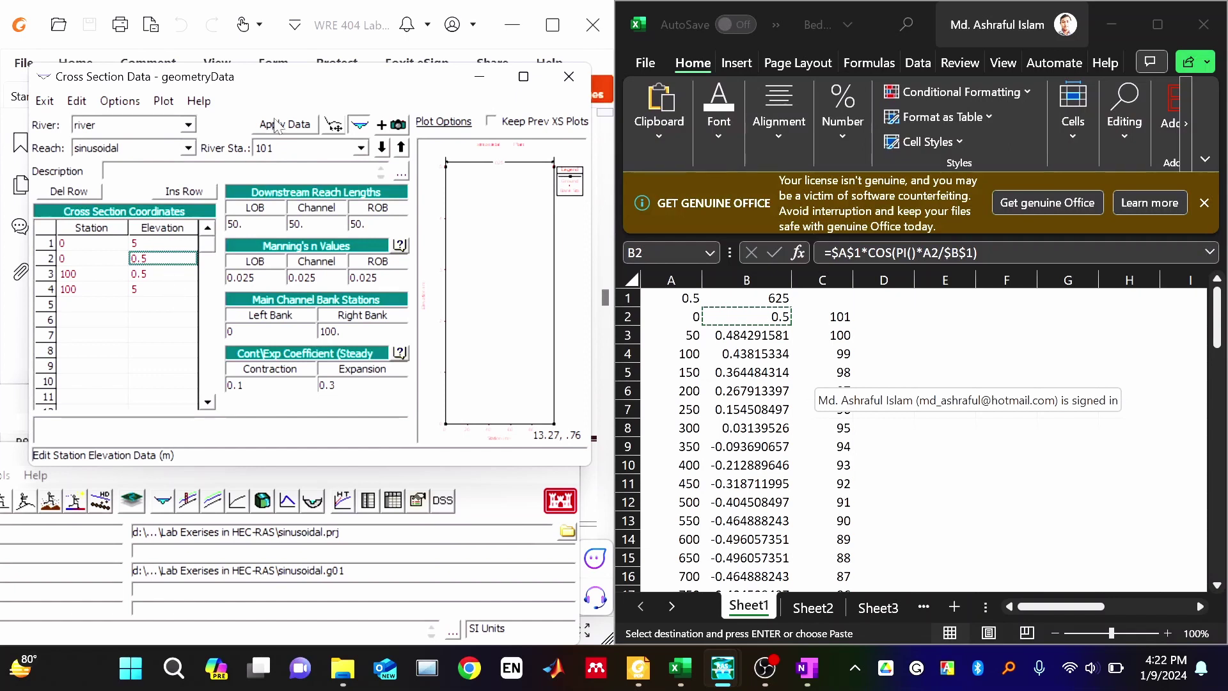
left_click(276, 125)
- Go to river station 100, set its two bed elevations to 0.484291581 from the Excel sheet, and apply the data
left_click(382, 148)
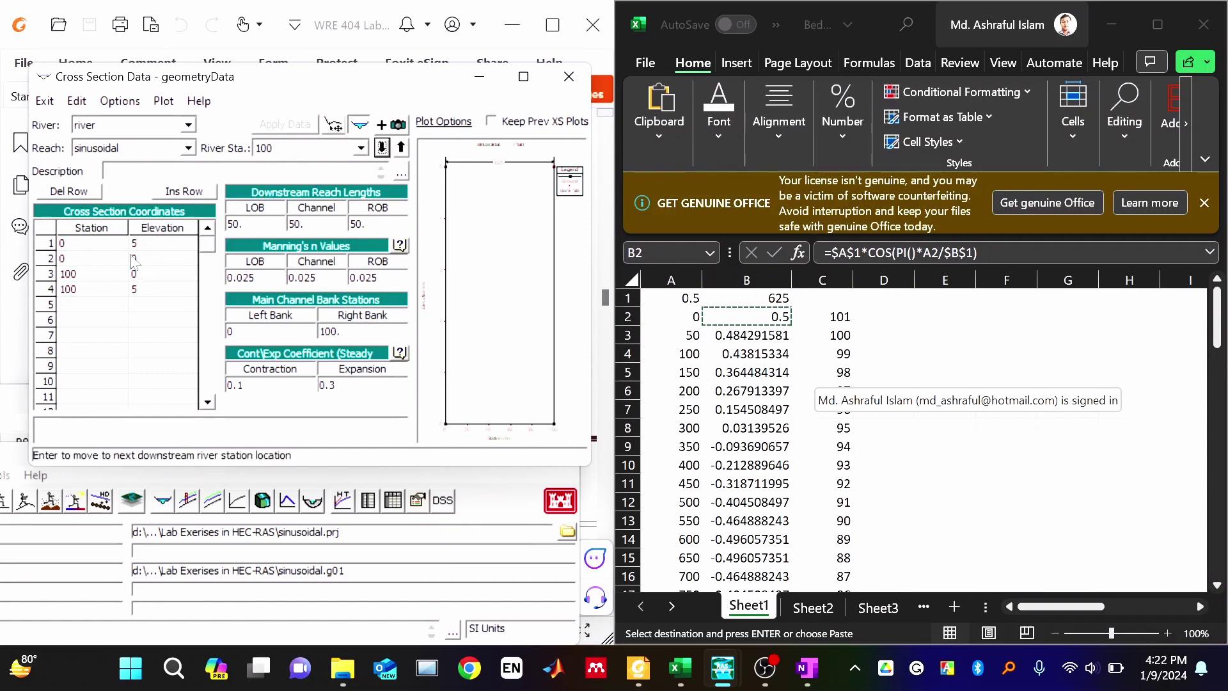
left_click(828, 340)
left_click(721, 333)
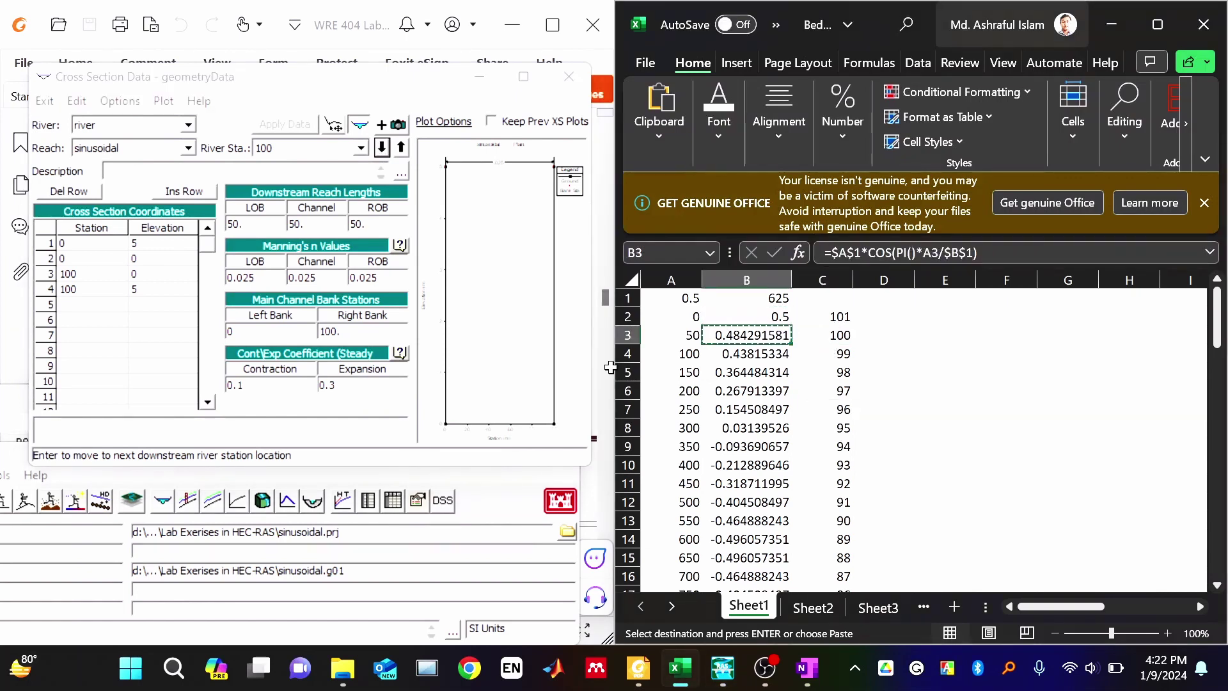
left_click(163, 260)
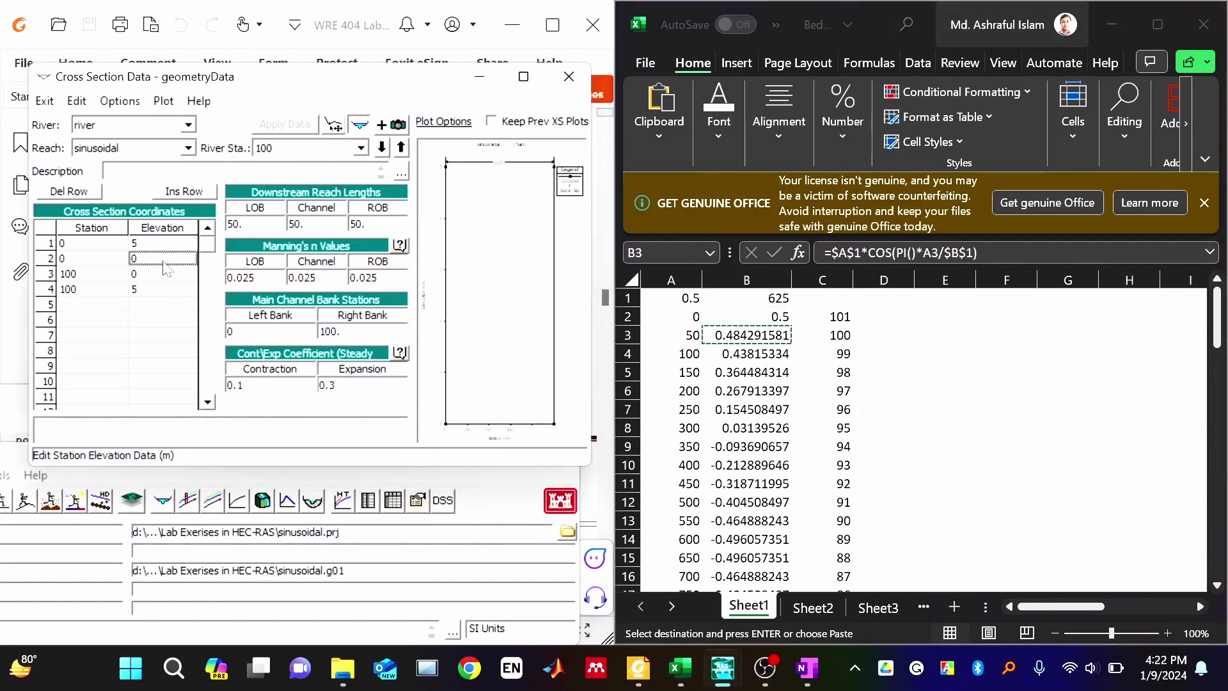
type("0.484291581")
left_click(156, 275)
type("0.484291581")
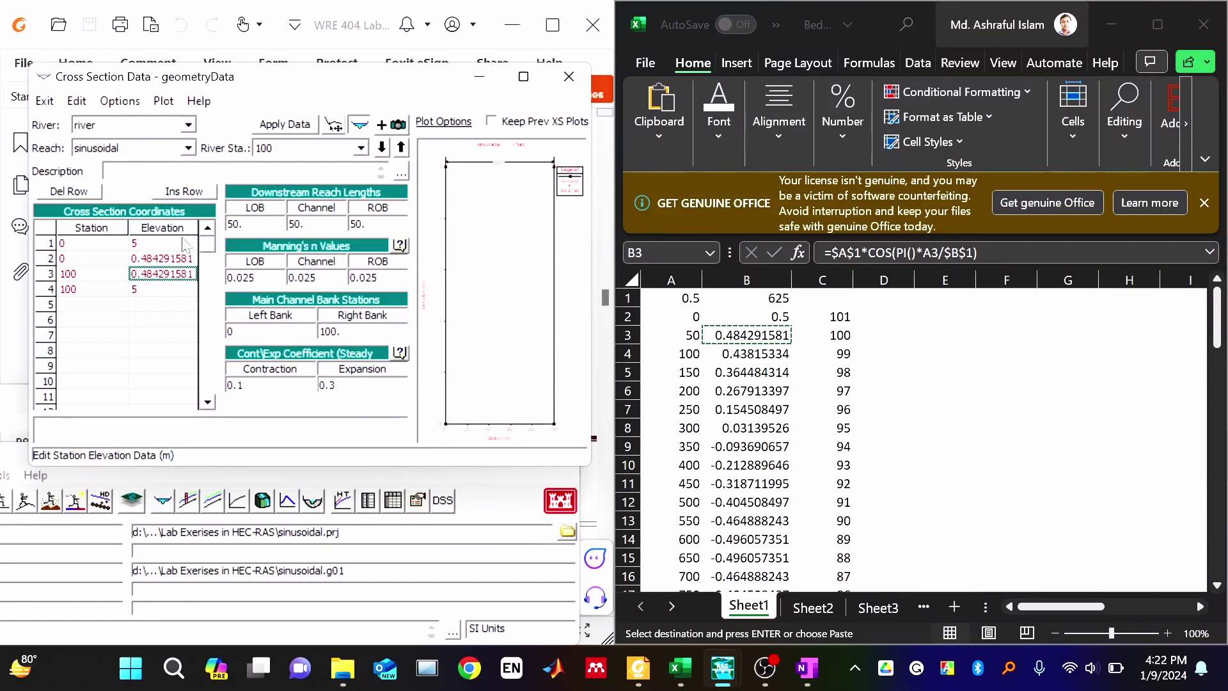
left_click(296, 125)
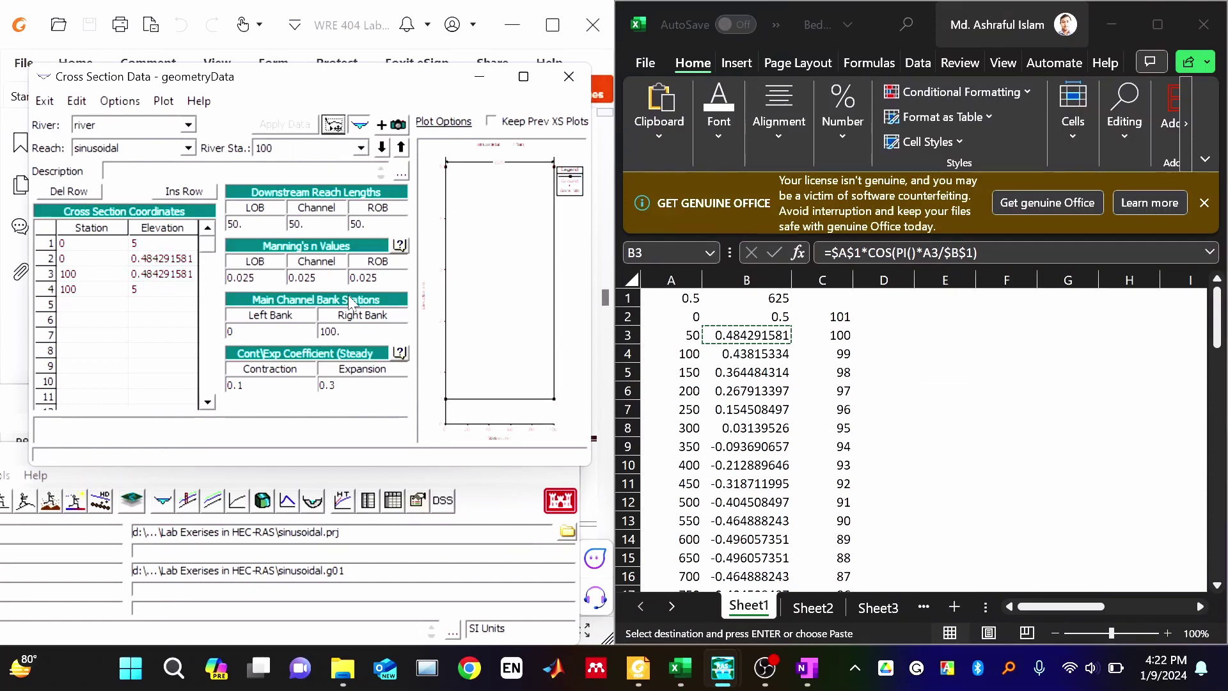
- Check the following station number in the Excel sheet and copy the station 100 cross section to river station 99
left_click(841, 342)
left_click(838, 356)
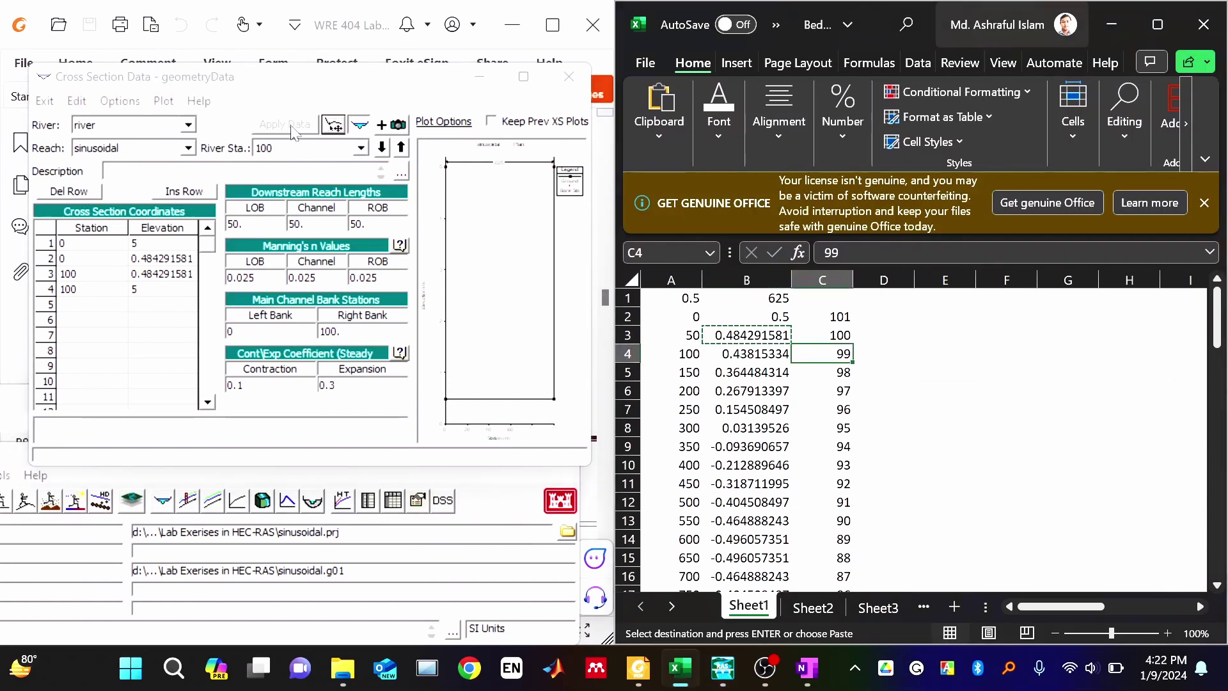
left_click(121, 101)
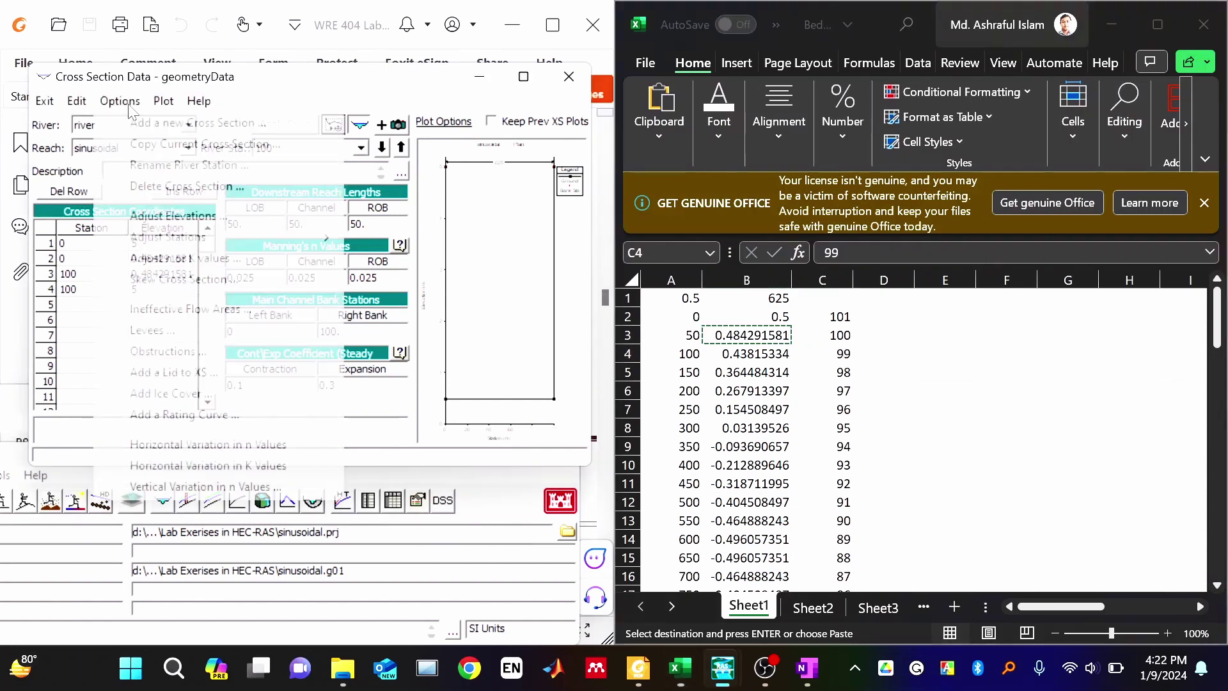
left_click(160, 144)
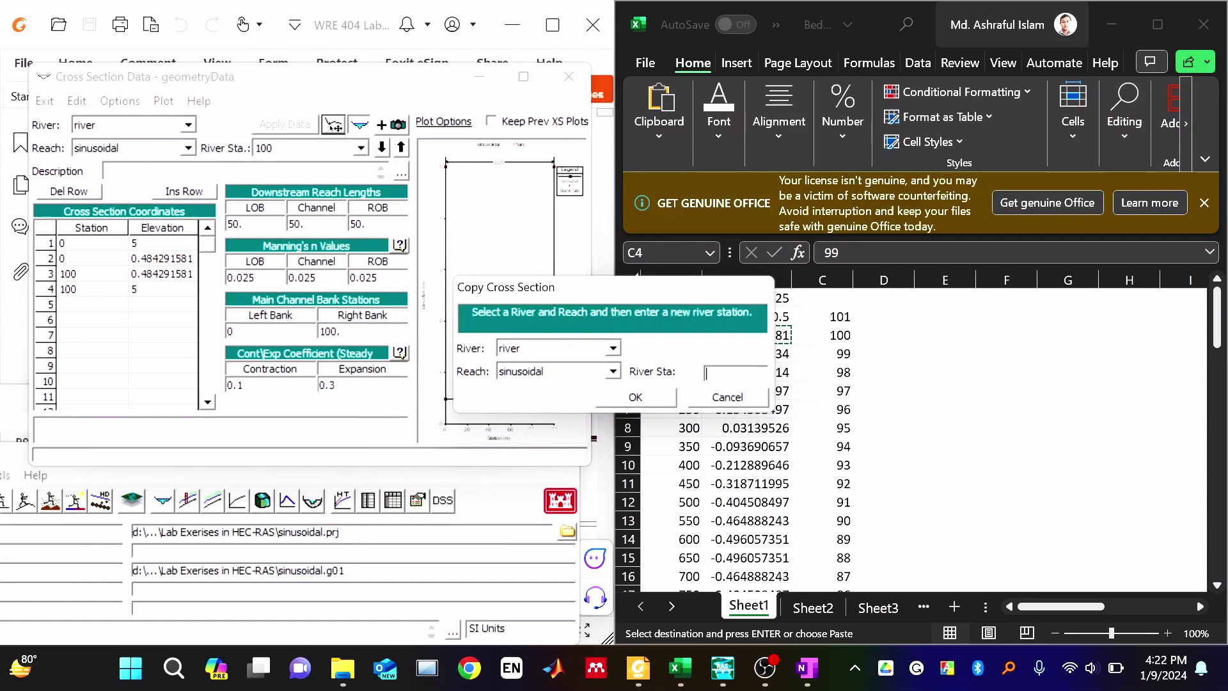
left_click(640, 396)
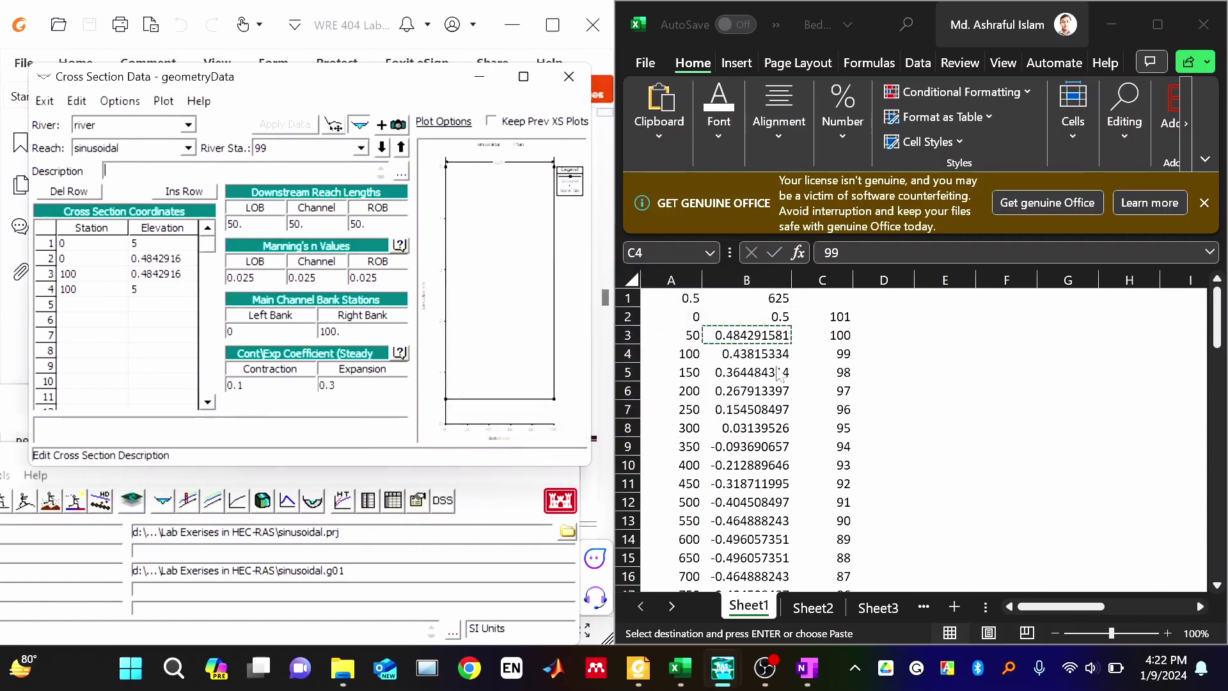
- Set both bed elevations of station 99 to 0.43815334 from the Excel sheet and apply the data
left_click(752, 354)
left_click(752, 354)
key("ctrl+c")
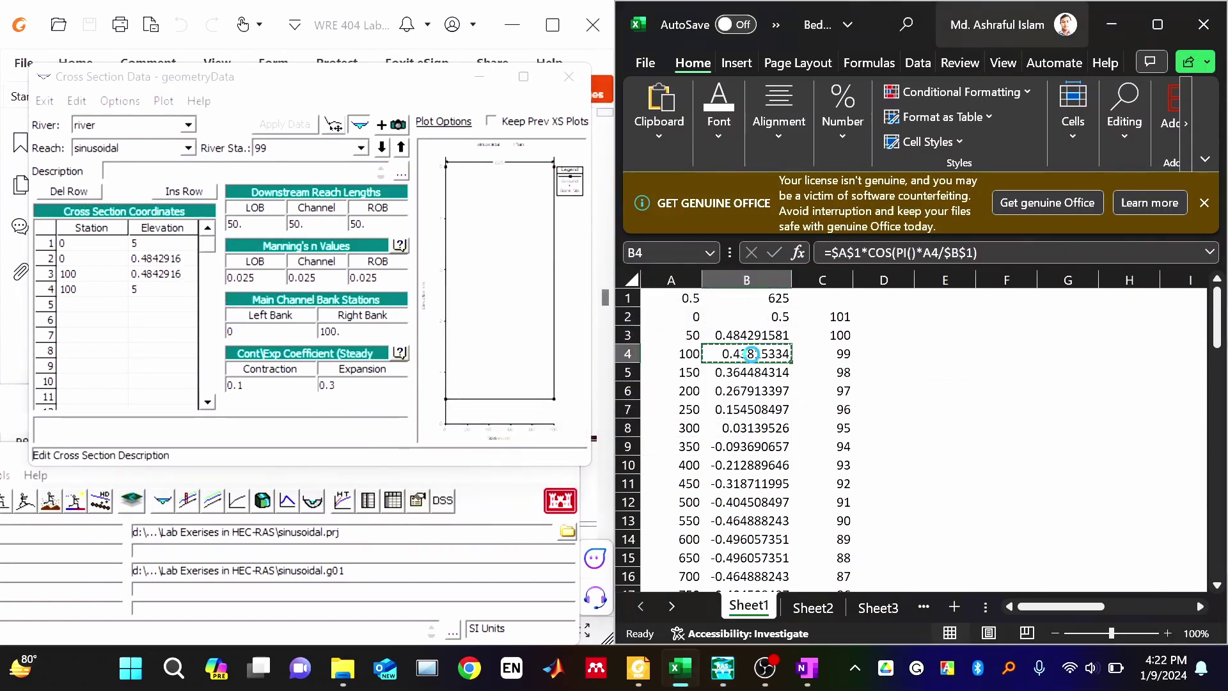
left_click(146, 266)
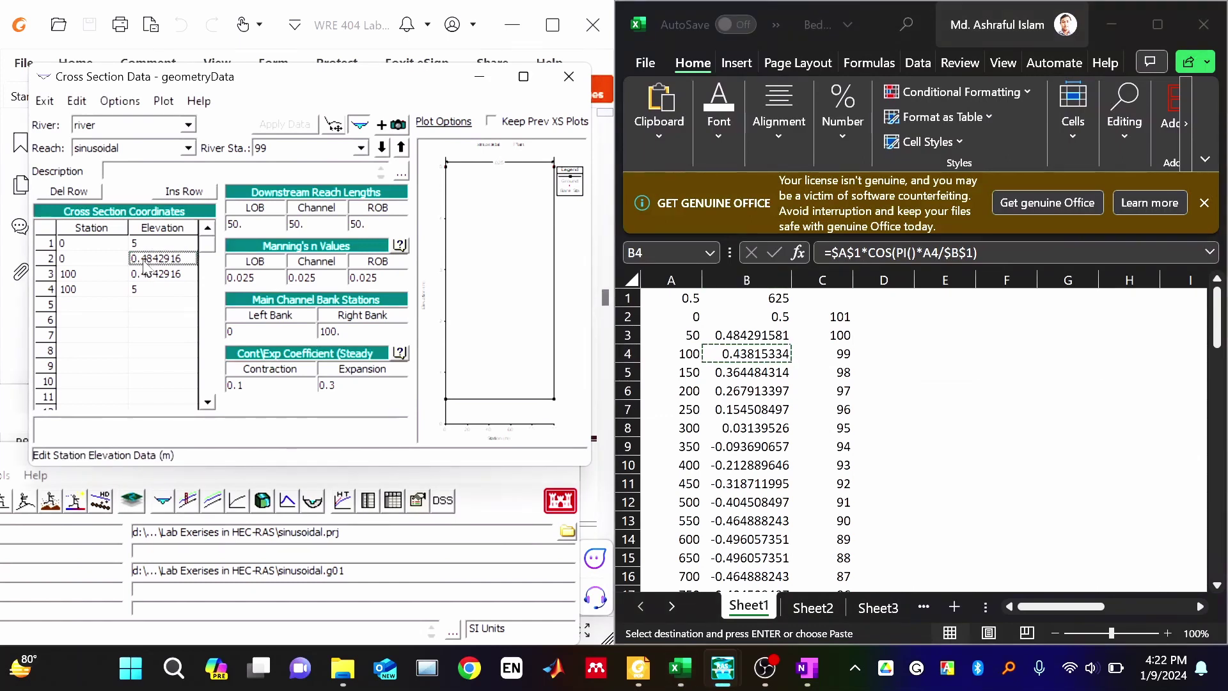
key("ctrl+v")
left_click(146, 279)
key("ctrl+v")
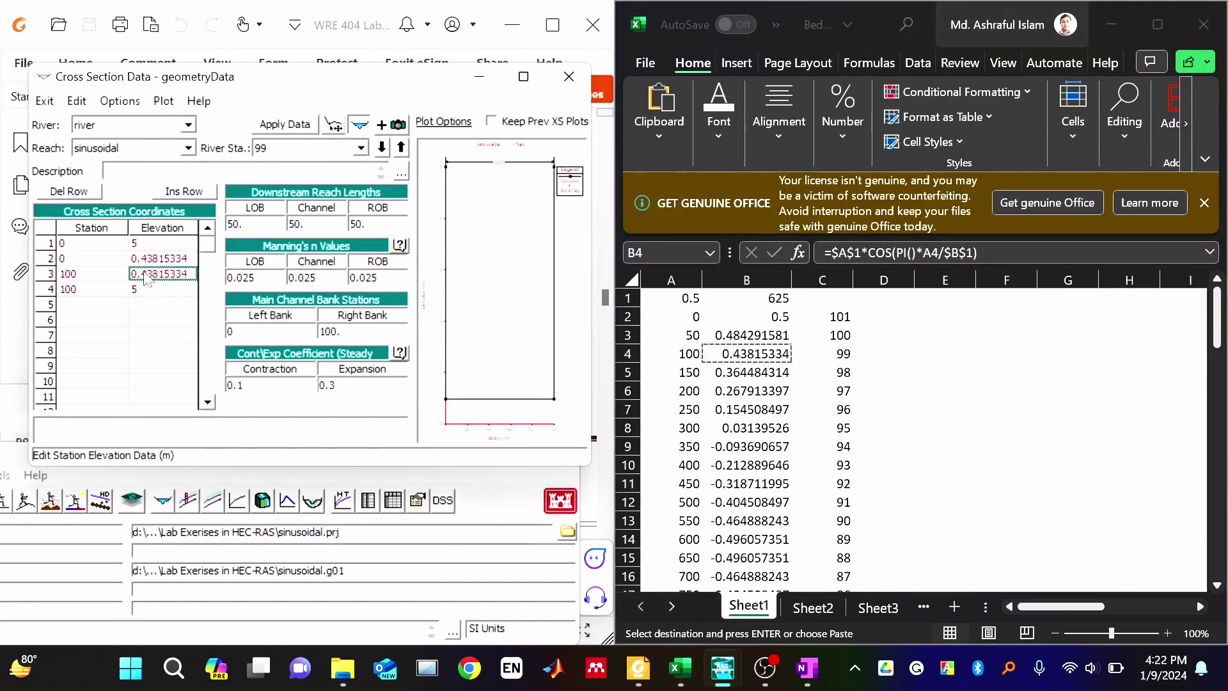
left_click(278, 127)
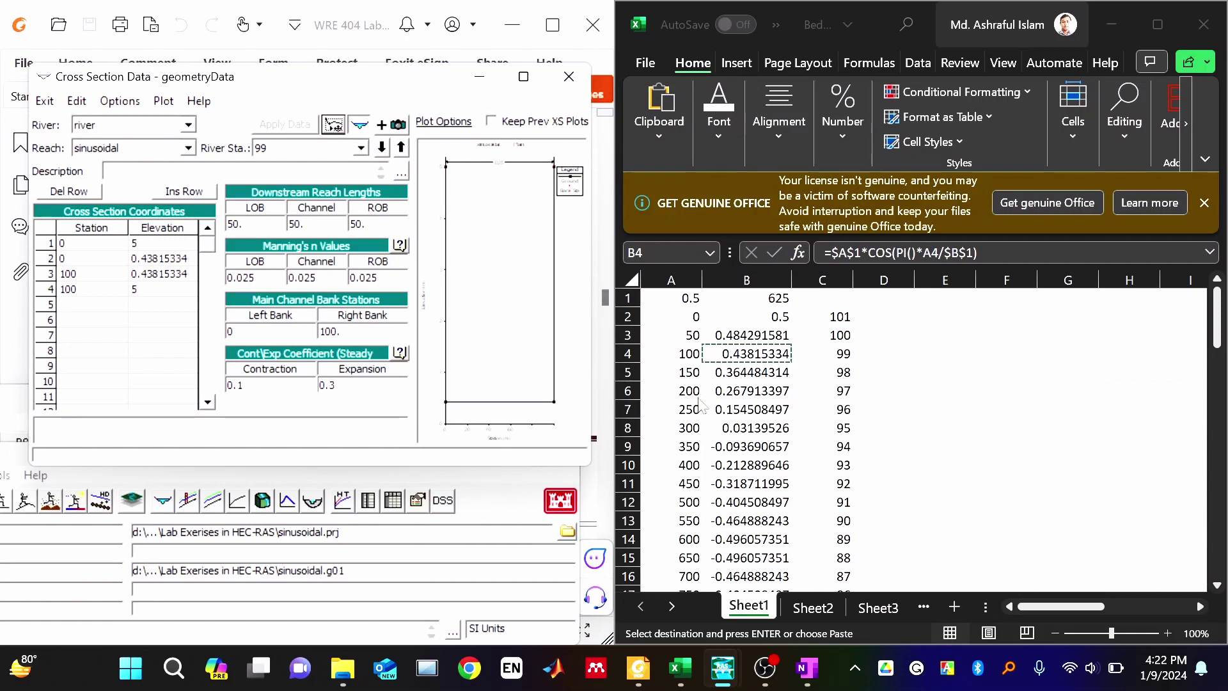
- Review the remaining stations and bed elevations down to station 26 in the Excel sheet and close the cross section editor
scroll(703, 423, "down", 9)
scroll(703, 528, "down", 16)
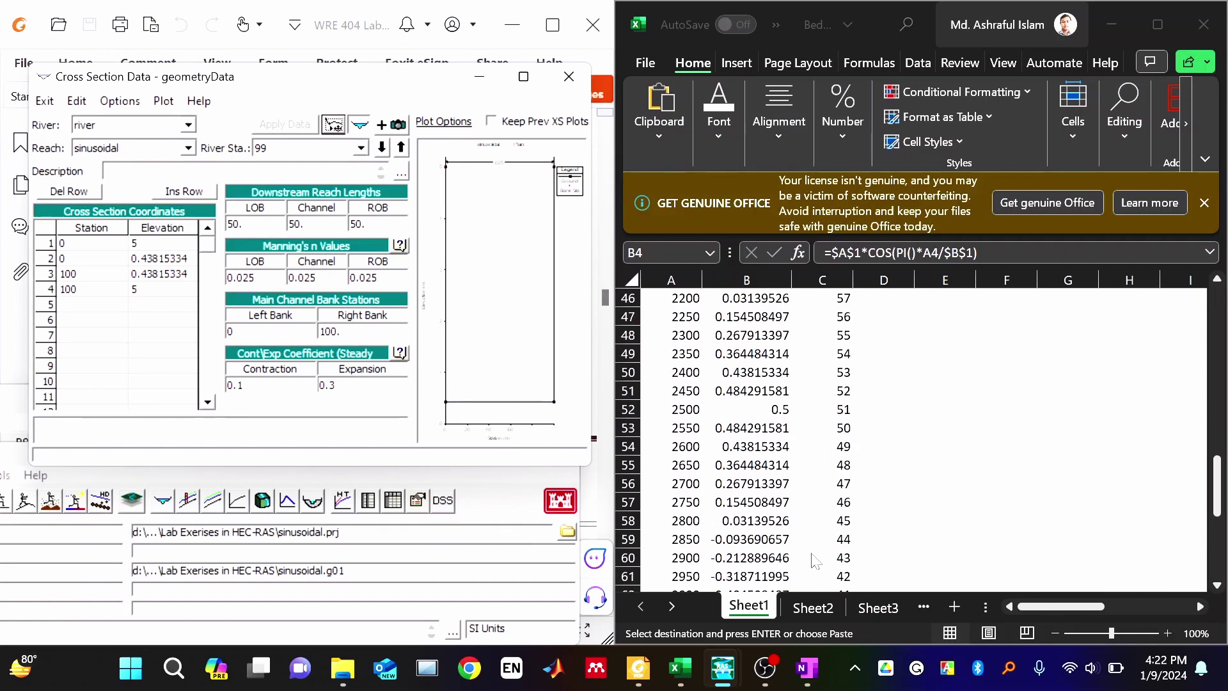
scroll(843, 454, "up", 2)
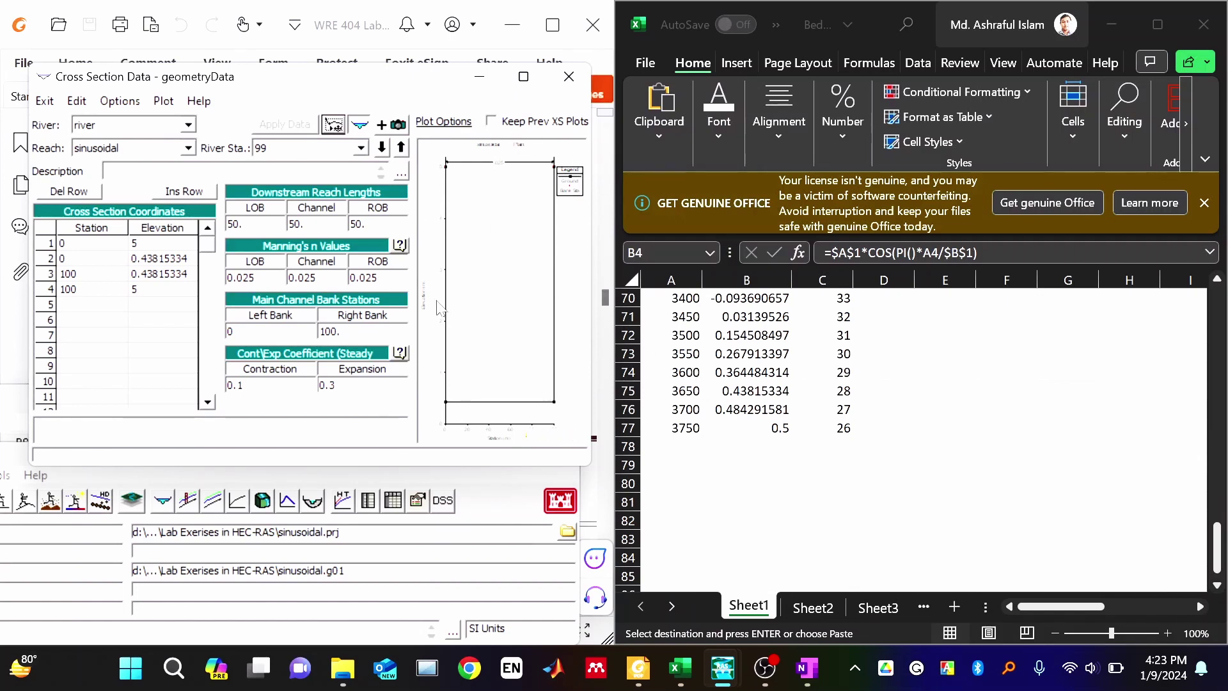
left_click(569, 76)
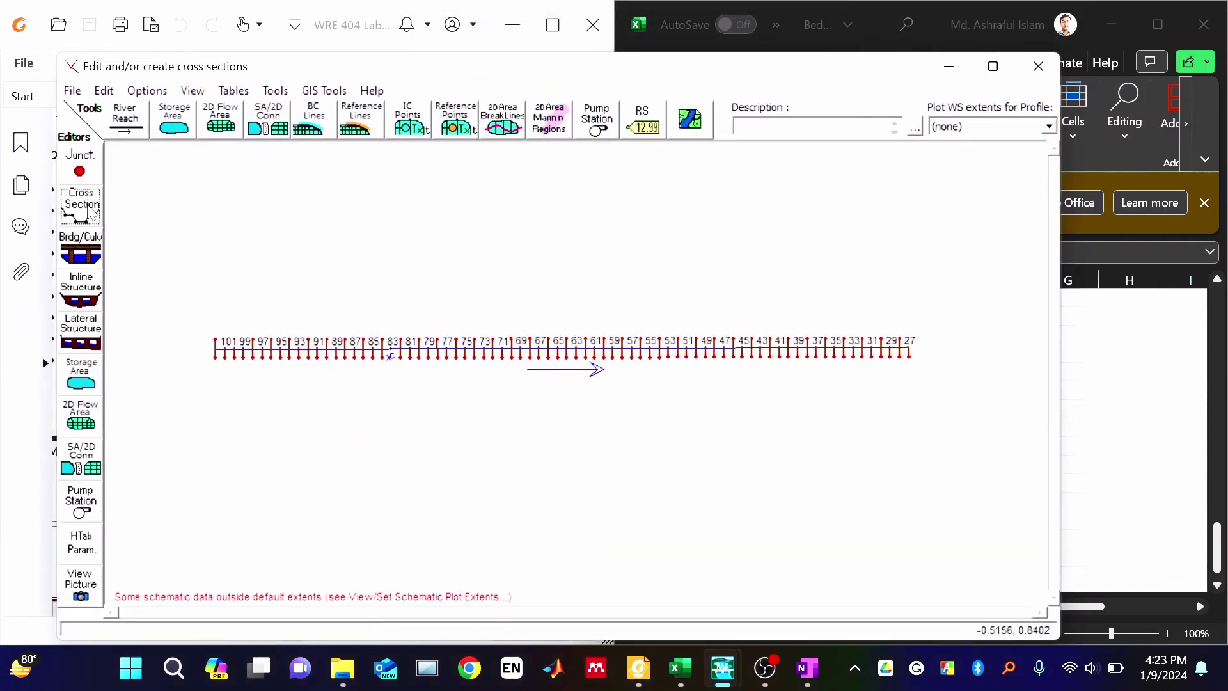
- Open the cross section data of the completed bed geometry and check the four point elevations of river station 101
left_click(80, 206)
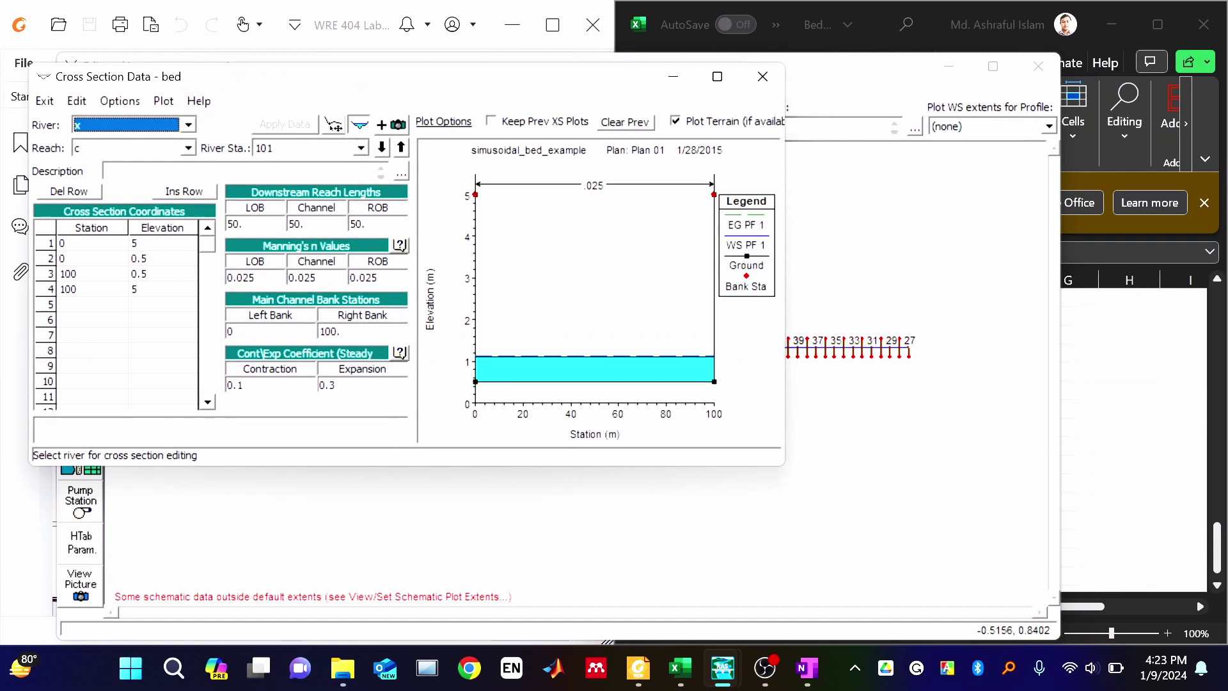
left_click(152, 247)
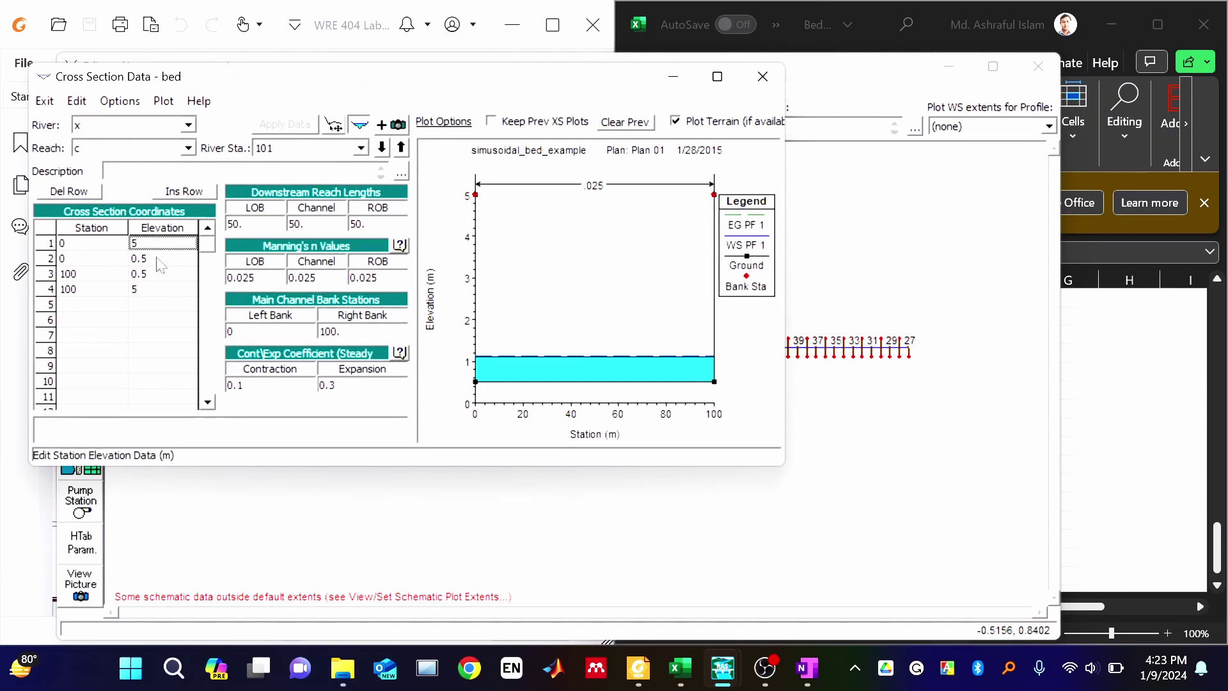
left_click(160, 265)
left_click(158, 277)
left_click(157, 291)
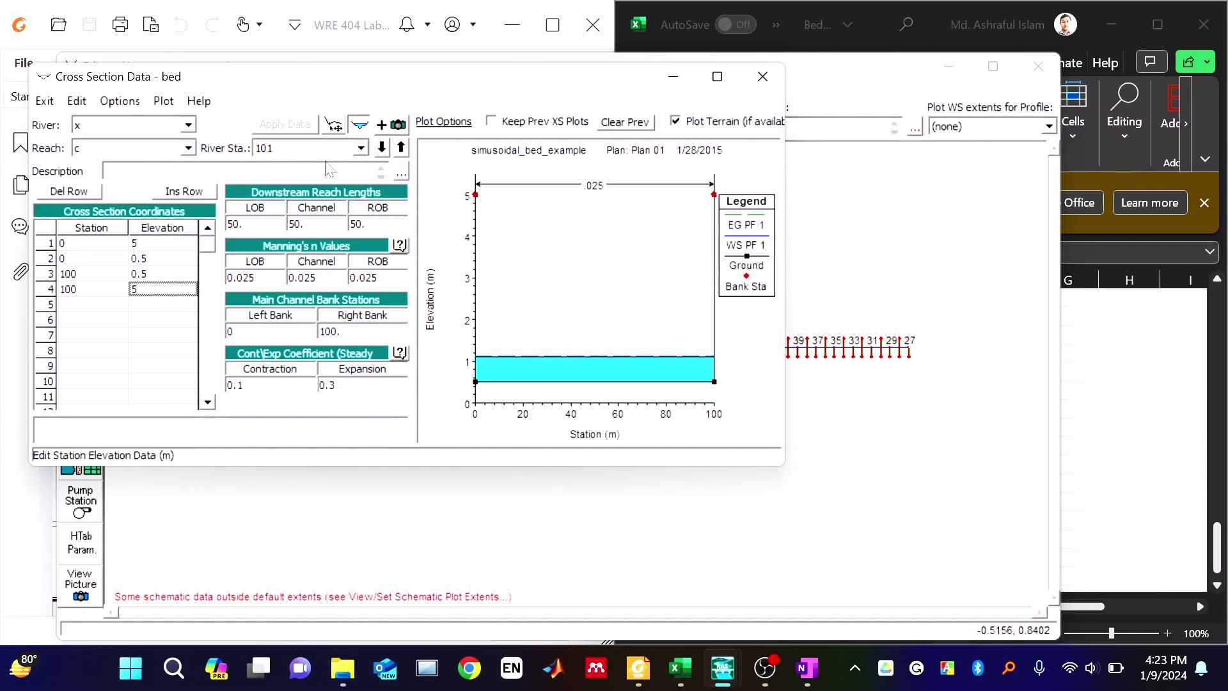
- Go through the cross sections downstream from river station 101 to 66, checking each bed elevation and plot
left_click(382, 148)
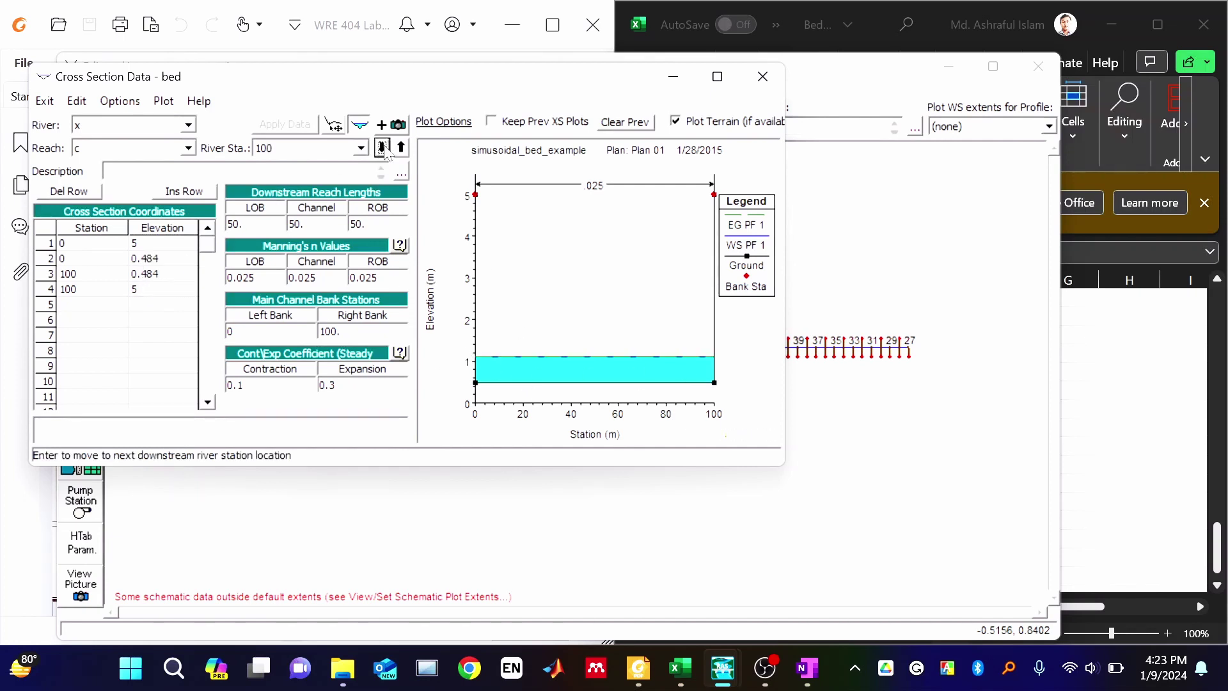
left_click(382, 148)
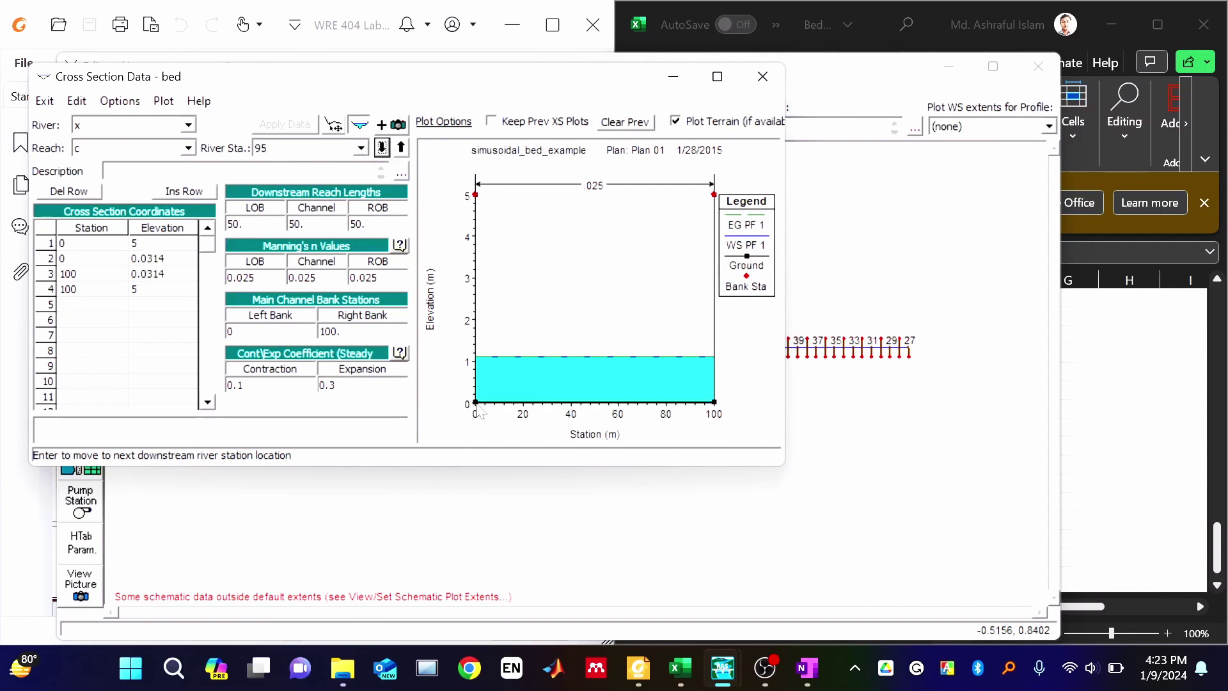
left_click(382, 148)
left_click(382, 147)
left_click(382, 147)
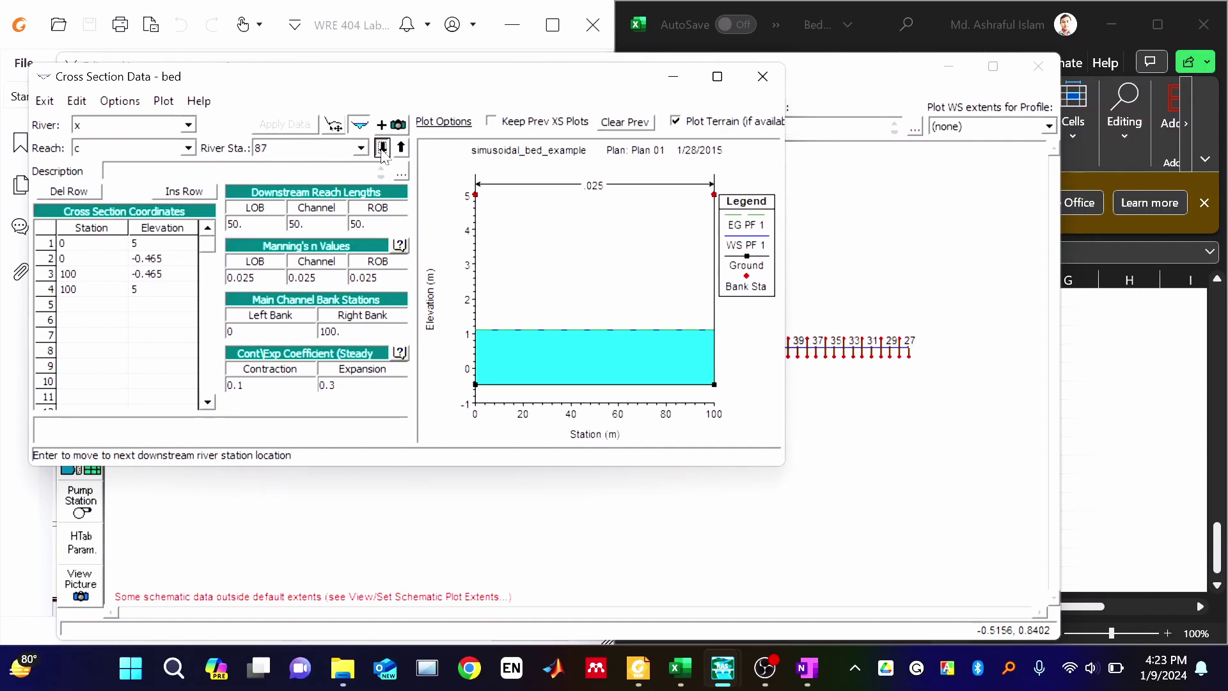
left_click(382, 148)
left_click(382, 148)
left_click(382, 148)
left_click(382, 148)
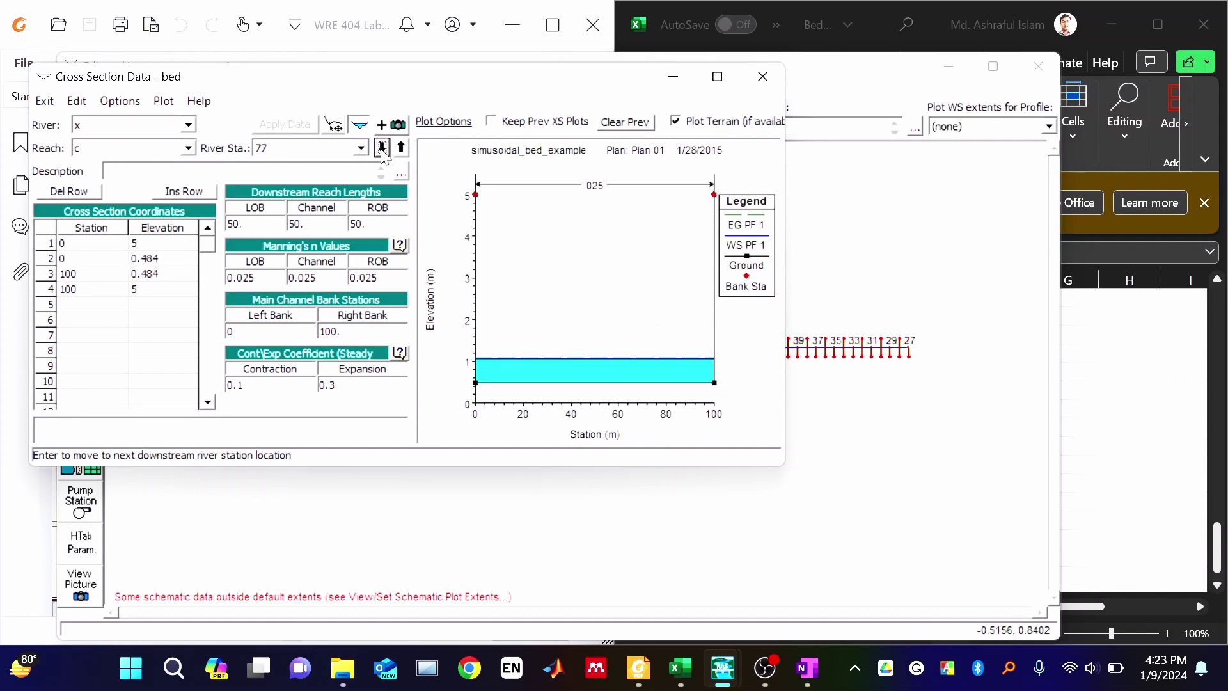
left_click(382, 148)
left_click(381, 147)
left_click(382, 148)
left_click(382, 148)
left_click(381, 148)
left_click(382, 147)
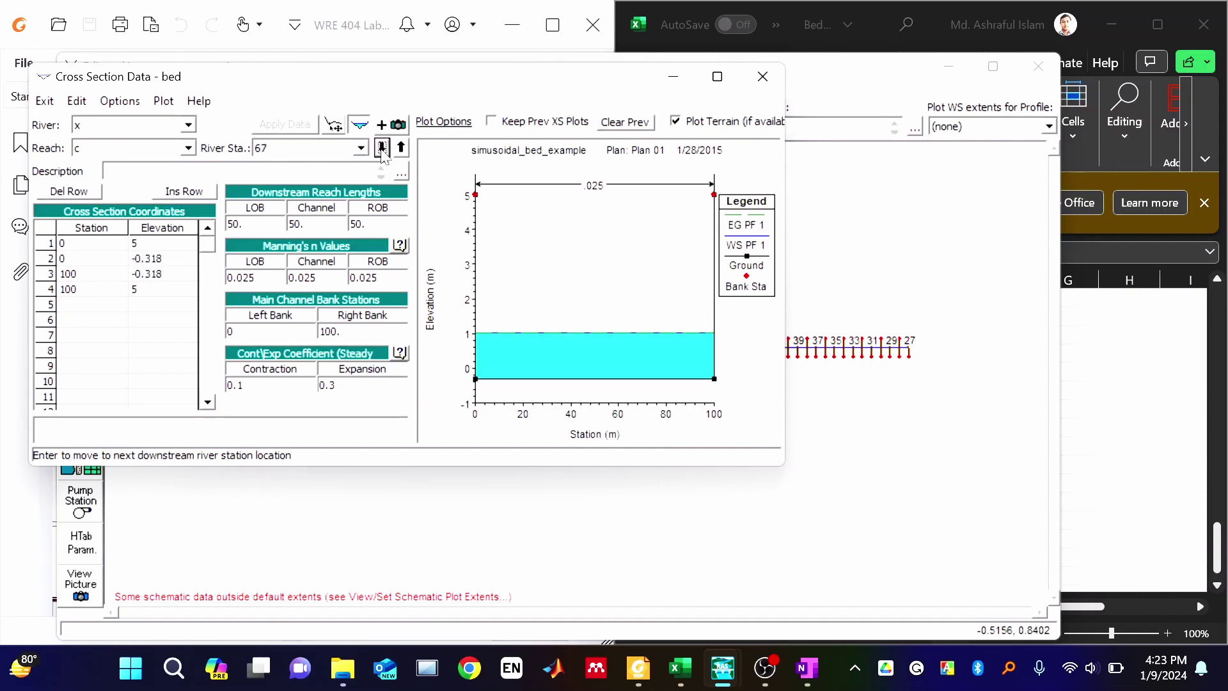
left_click(382, 148)
- Check the cross section at river station 26, return to stations 101 and 100, and close the cross section editor
left_click(361, 148)
scroll(339, 239, "down", 10)
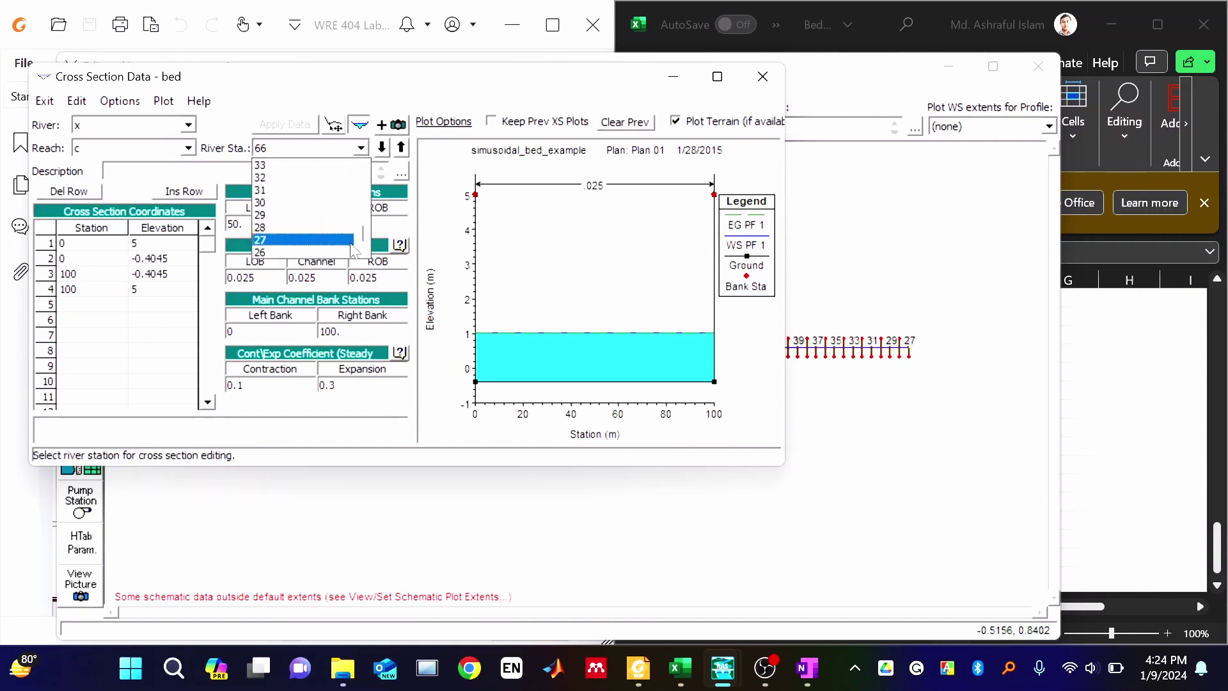
left_click(327, 255)
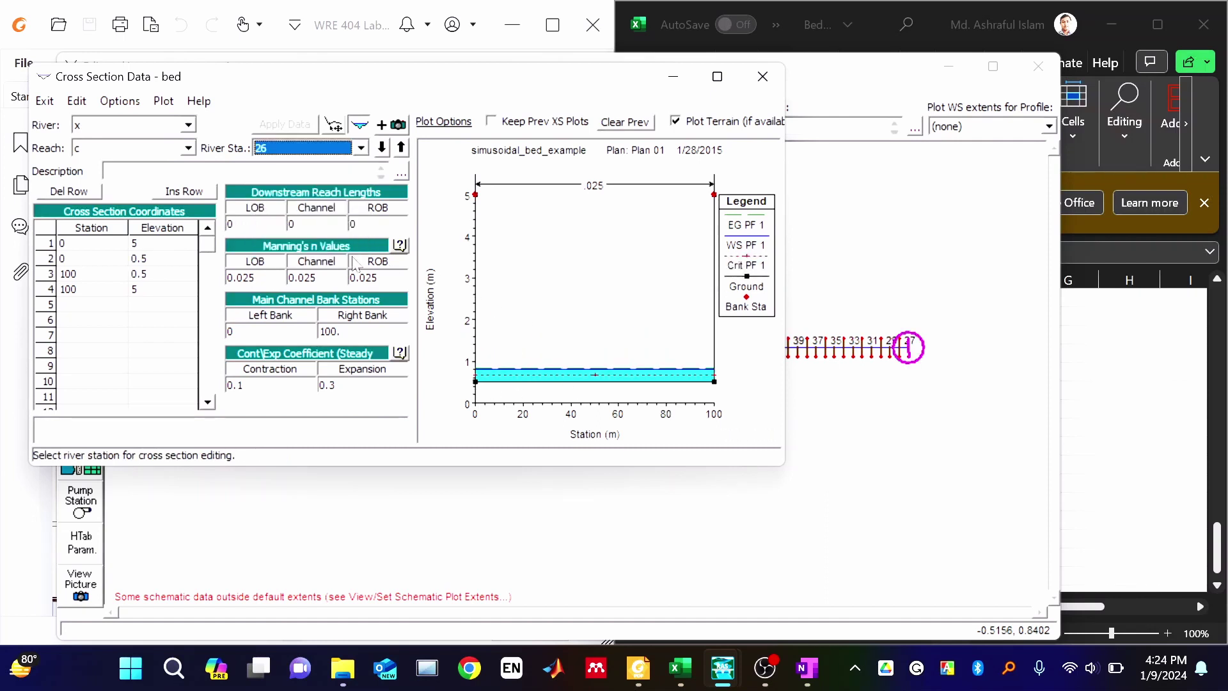
left_click(381, 151)
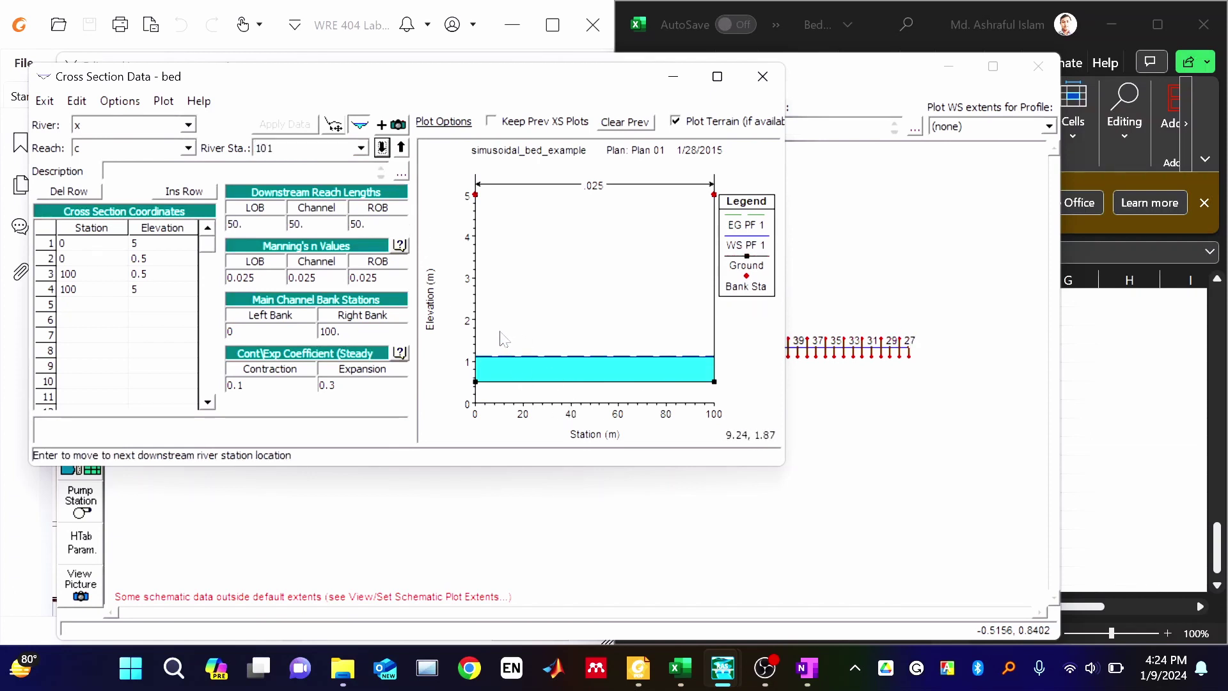
left_click(382, 150)
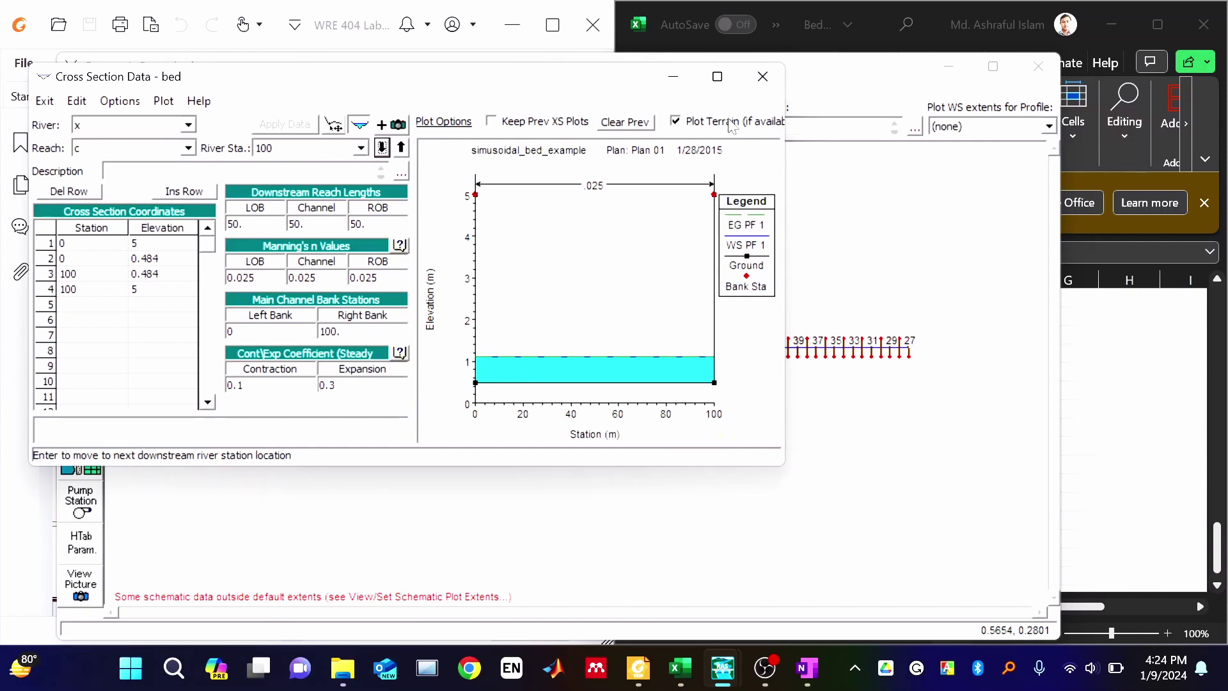
left_click(763, 76)
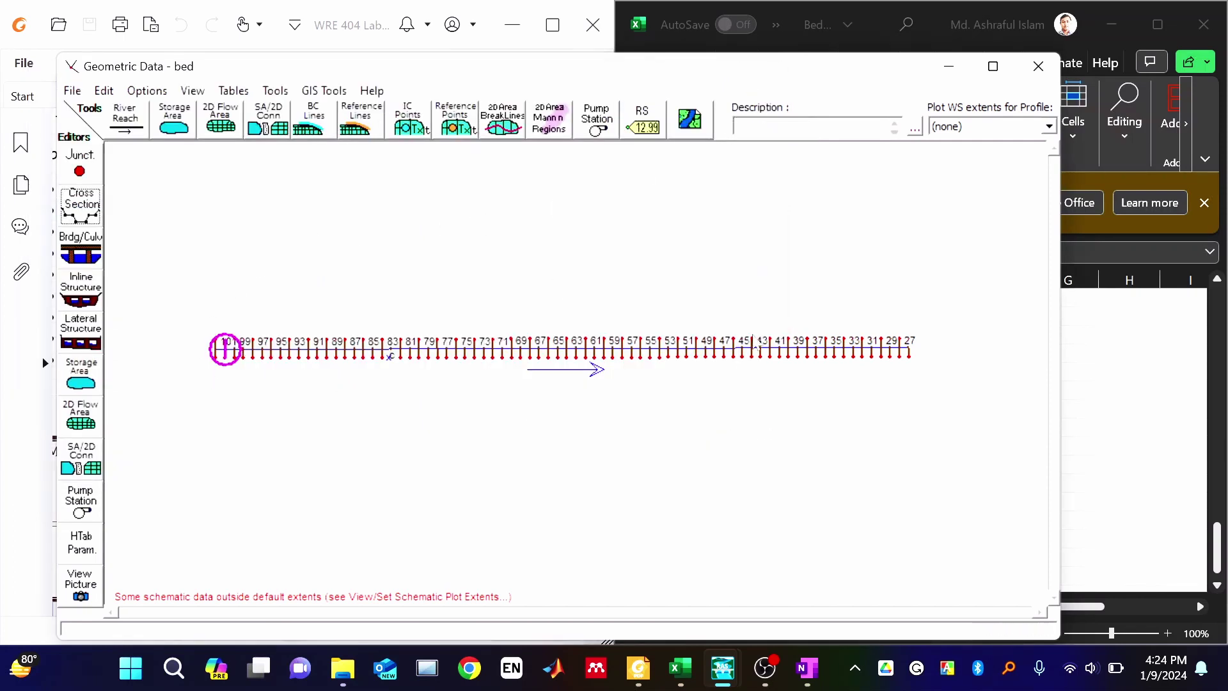
- Reopen the cross section data and check the LOB and channel downstream reach lengths of river station 100
left_click(102, 215)
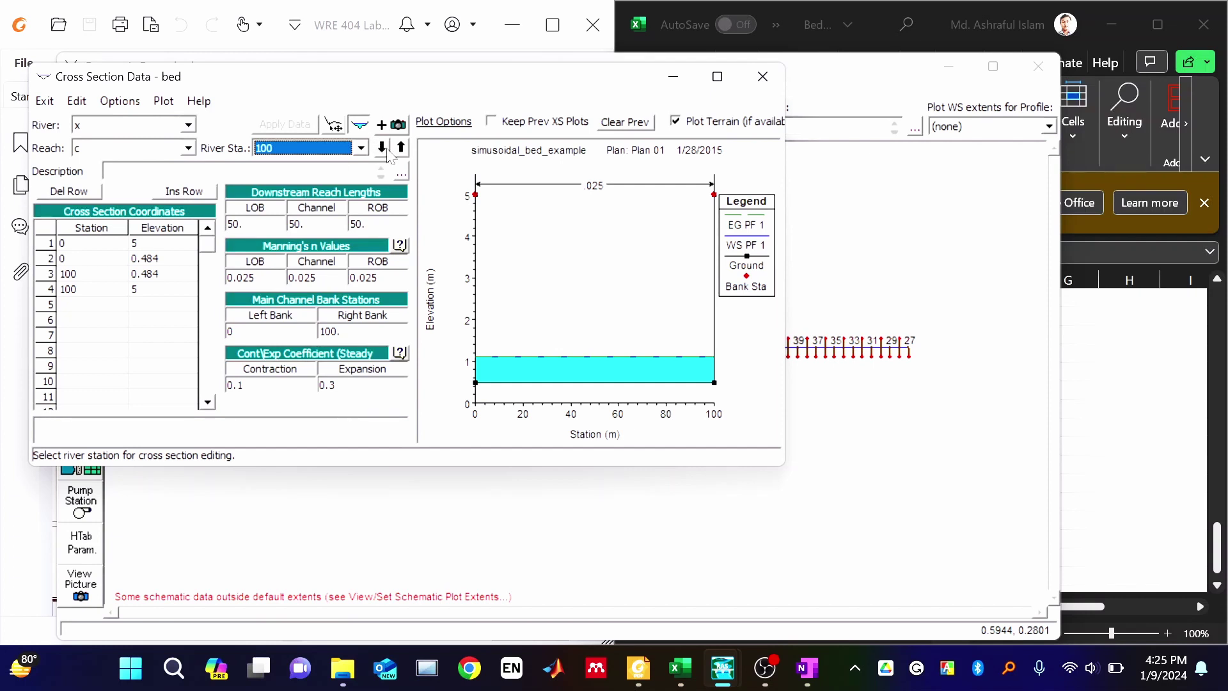
left_click(234, 223)
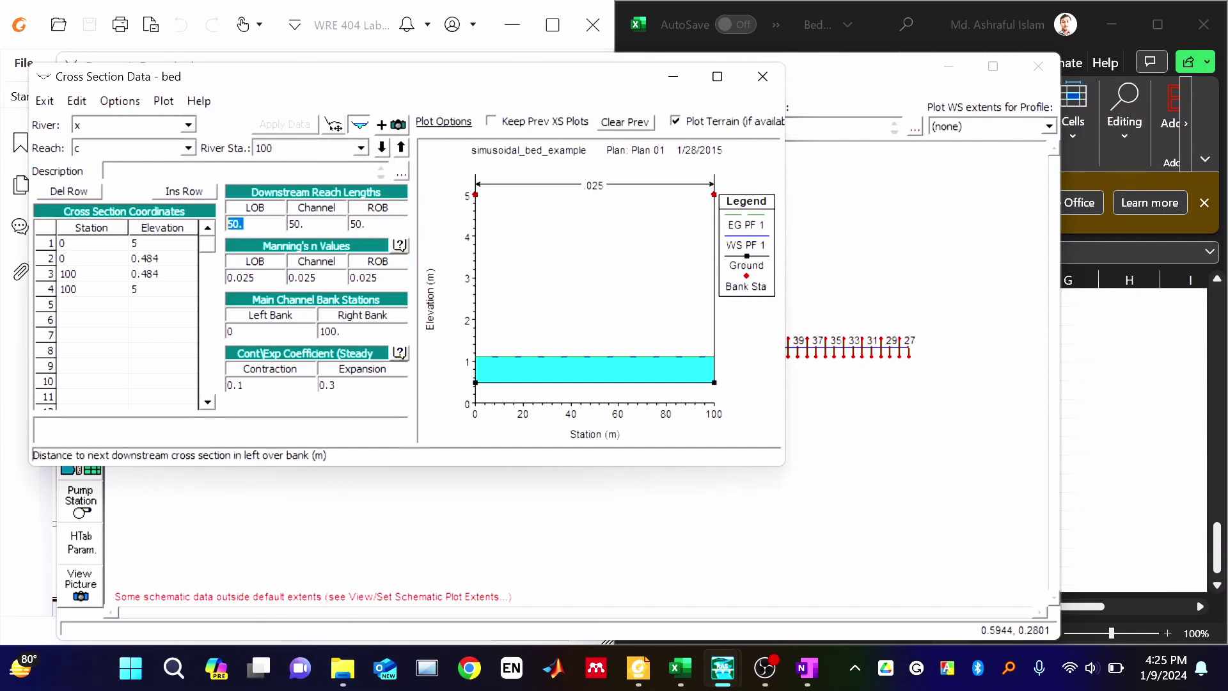
left_click(303, 223)
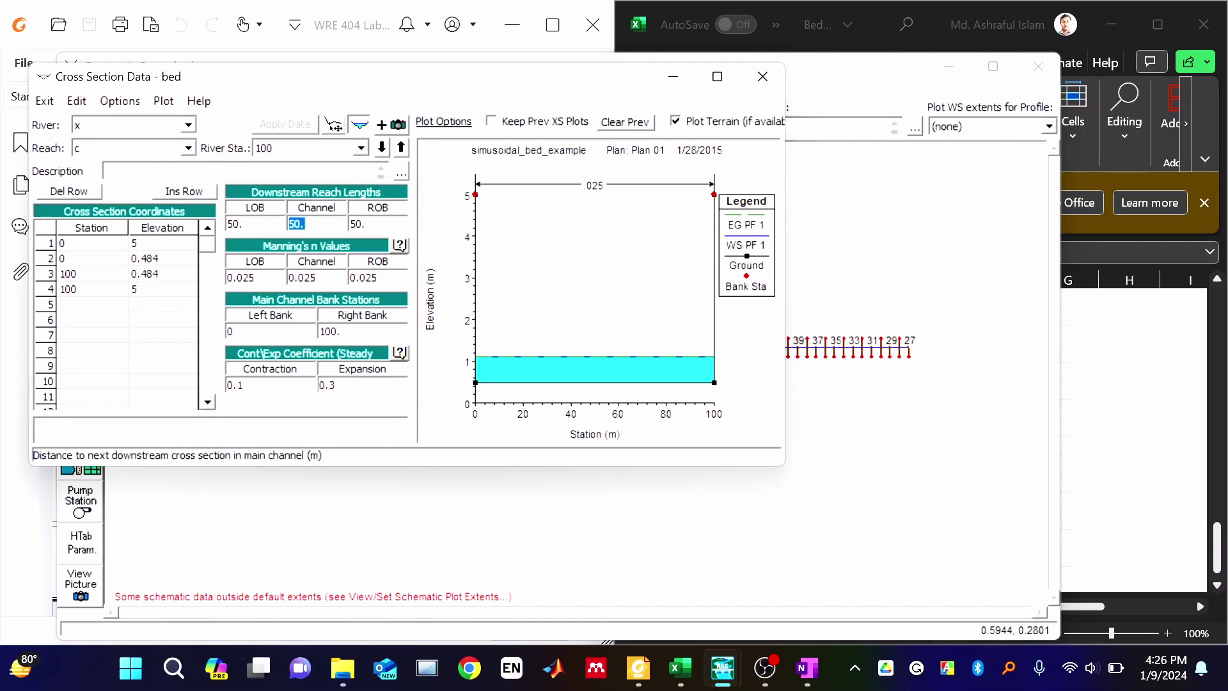
- Go to river station 26, check its LOB, channel and ROB downstream reach lengths, and close the cross section editor
left_click(359, 149)
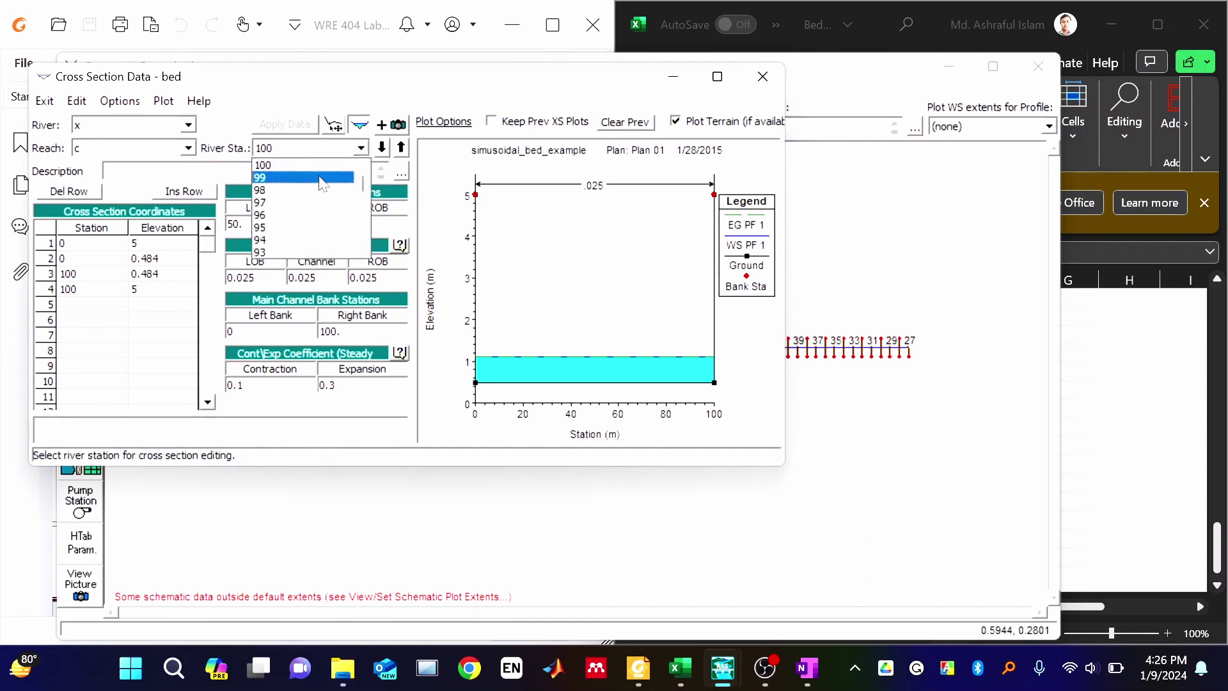
left_click_drag(363, 194, 361, 266)
left_click(311, 254)
left_click(246, 223)
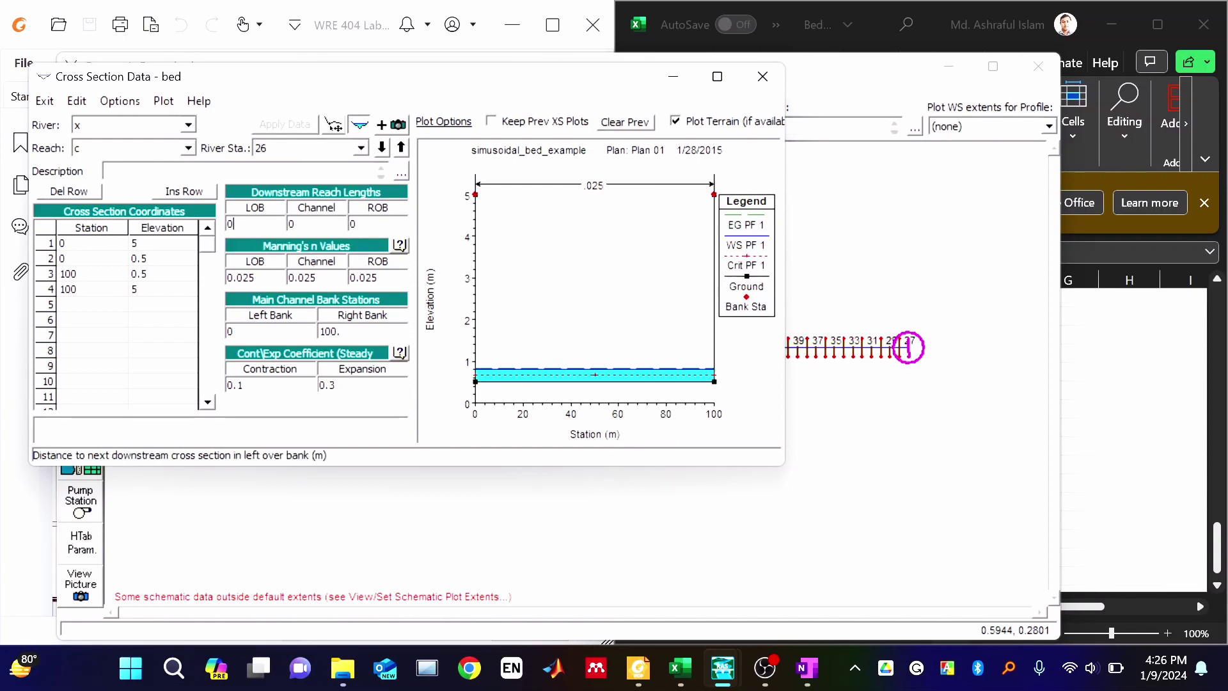
left_click(310, 225)
left_click(355, 224)
left_click(236, 224)
left_click(300, 224)
left_click(762, 76)
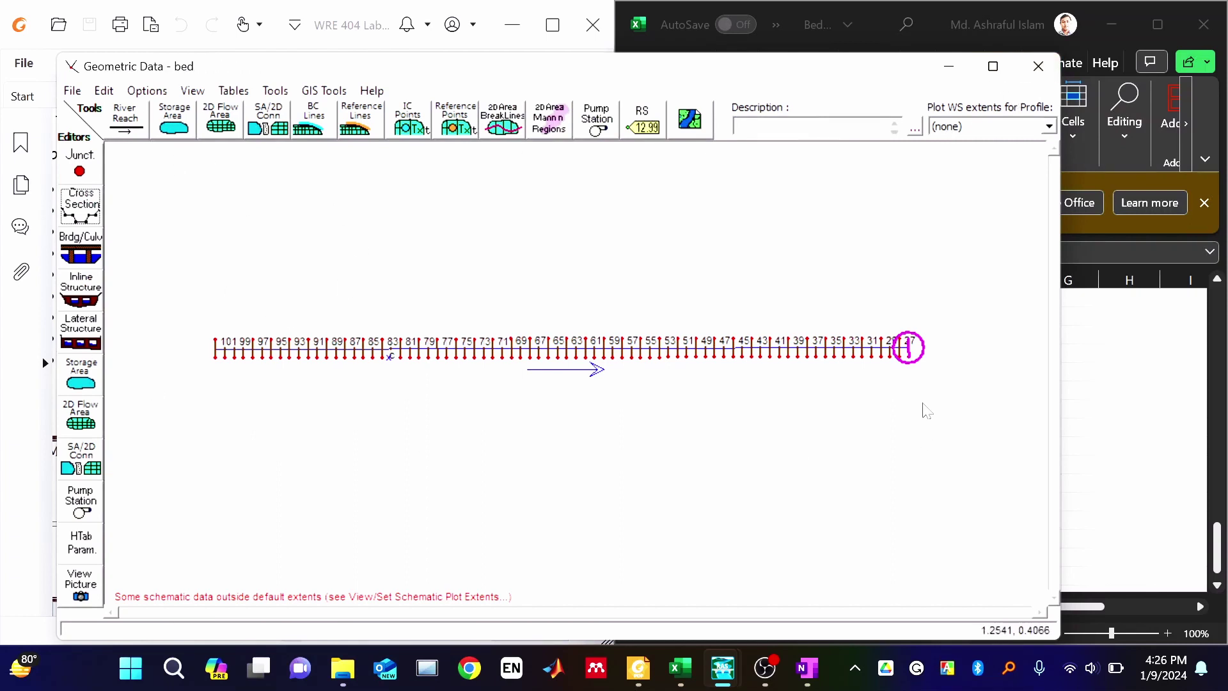
- Save the geometry data and close the geometric data editor
left_click(72, 90)
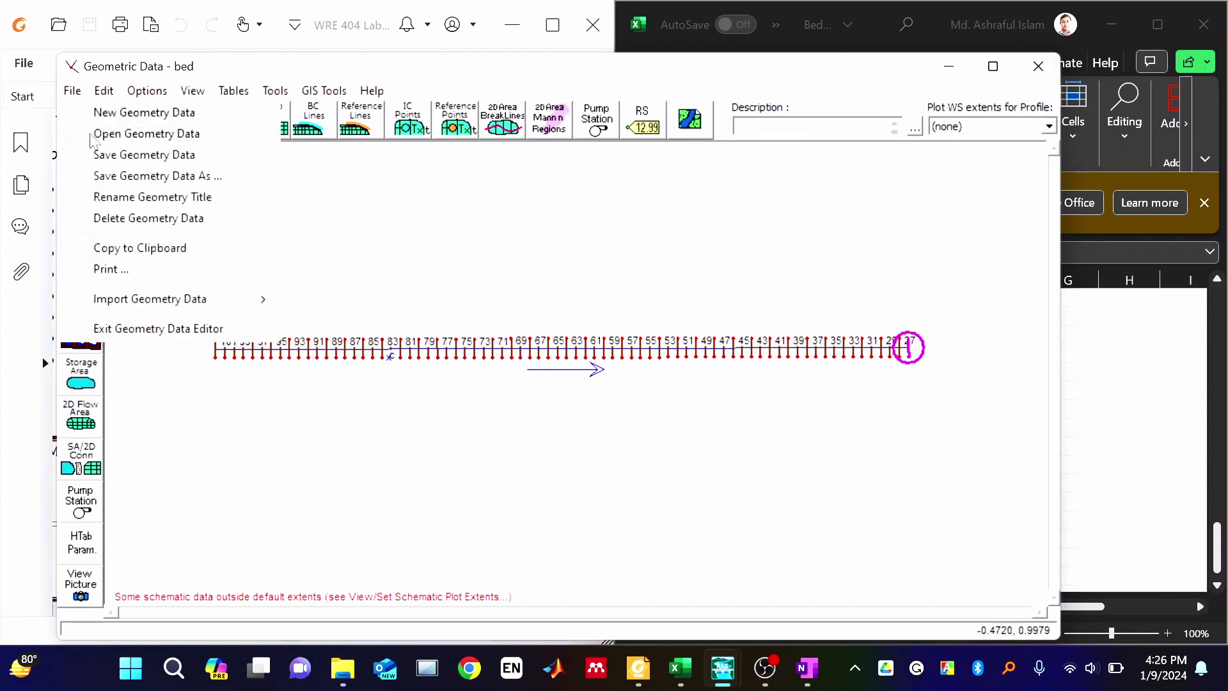
left_click(98, 155)
left_click(1039, 65)
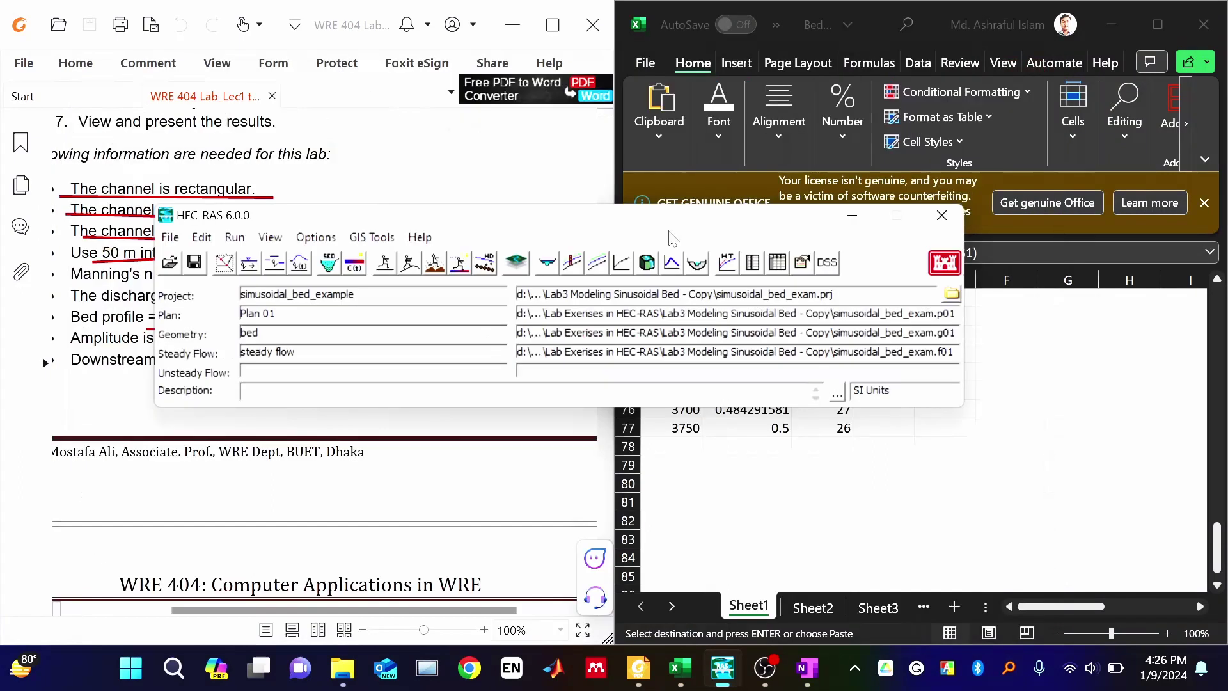
- View the water surface profile plot over the sinusoidal bed at full screen size and close it
left_click(571, 264)
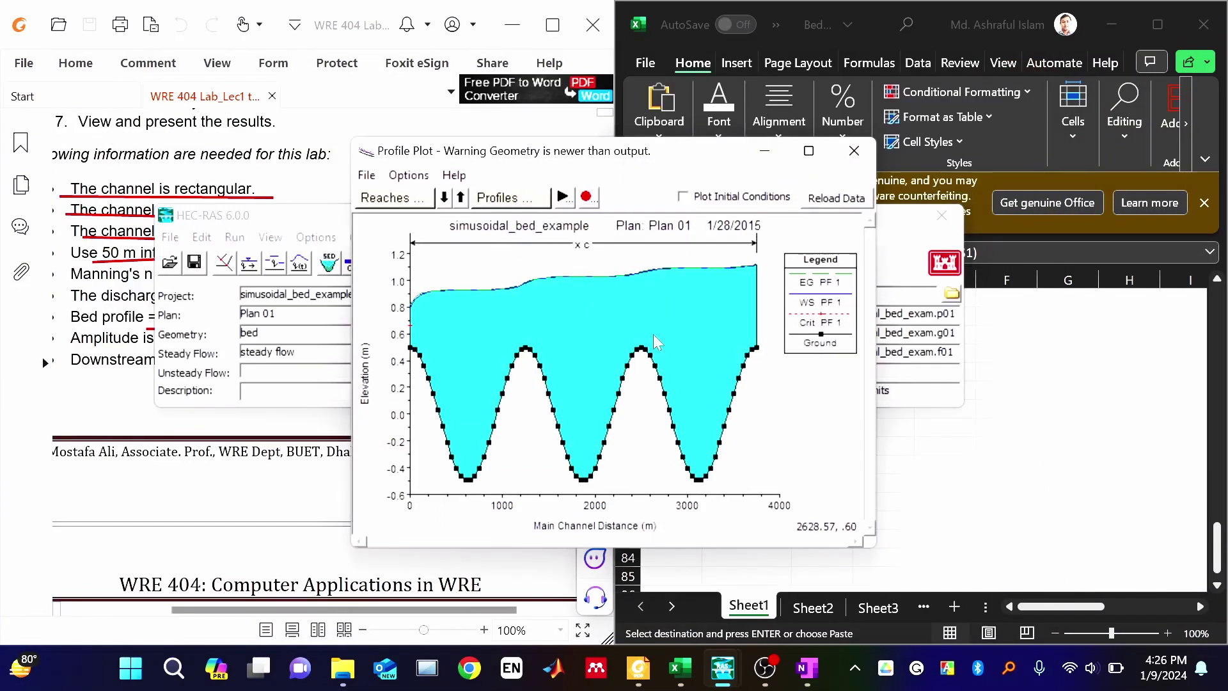
left_click(809, 151)
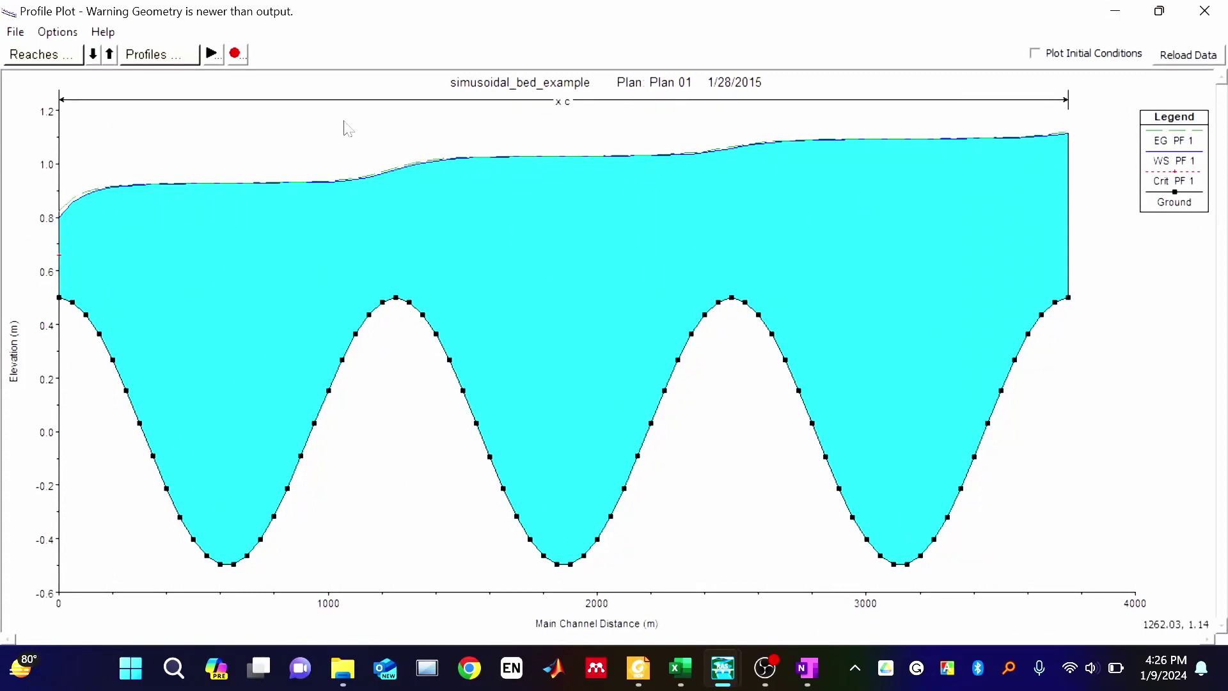
left_click(1205, 11)
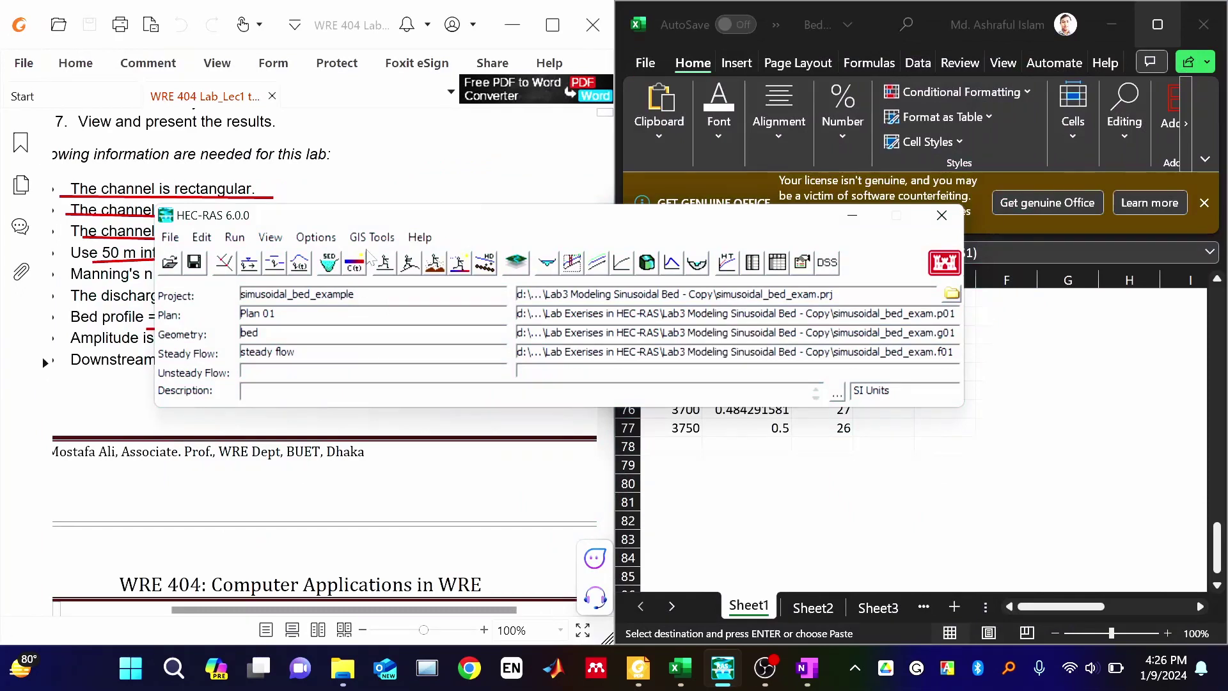
- Move the main project window clear and open the steady flow data editor
left_click_drag(371, 221, 363, 188)
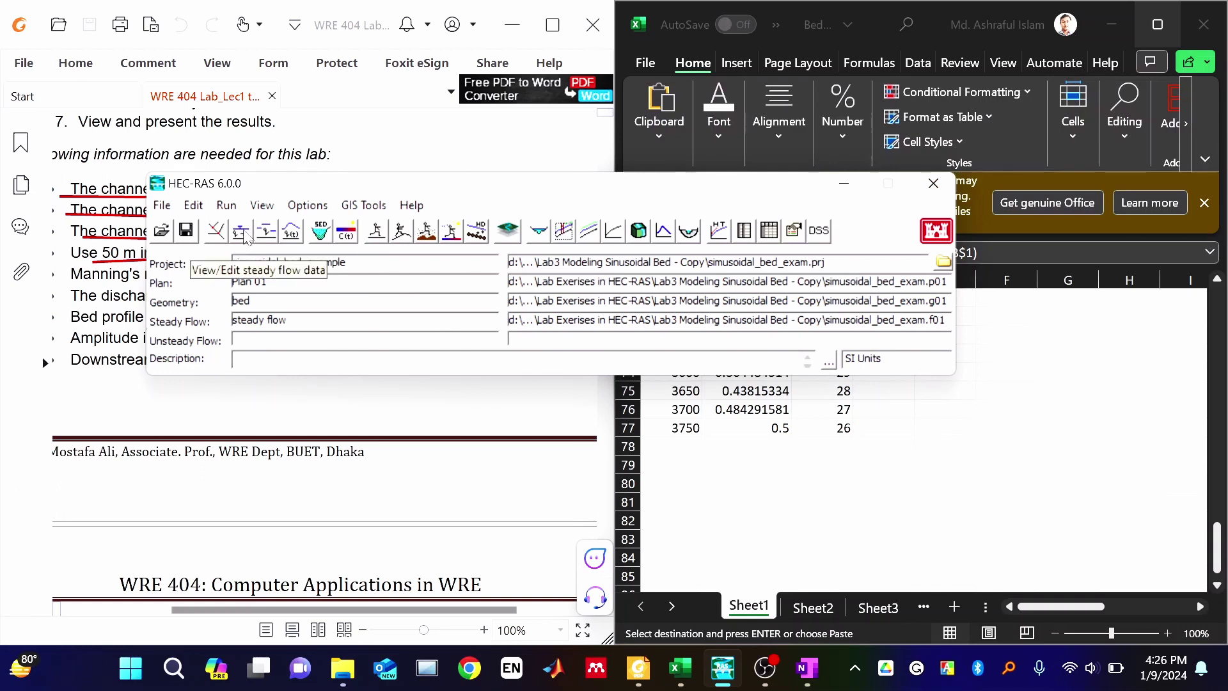
left_click(241, 232)
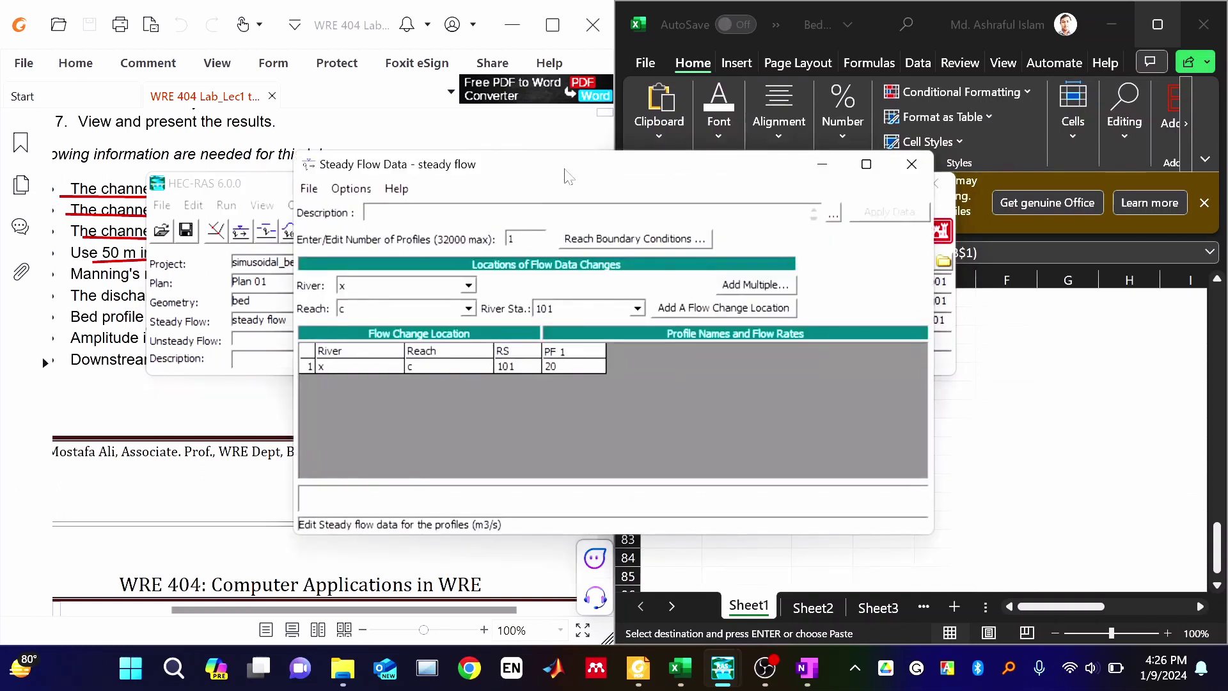